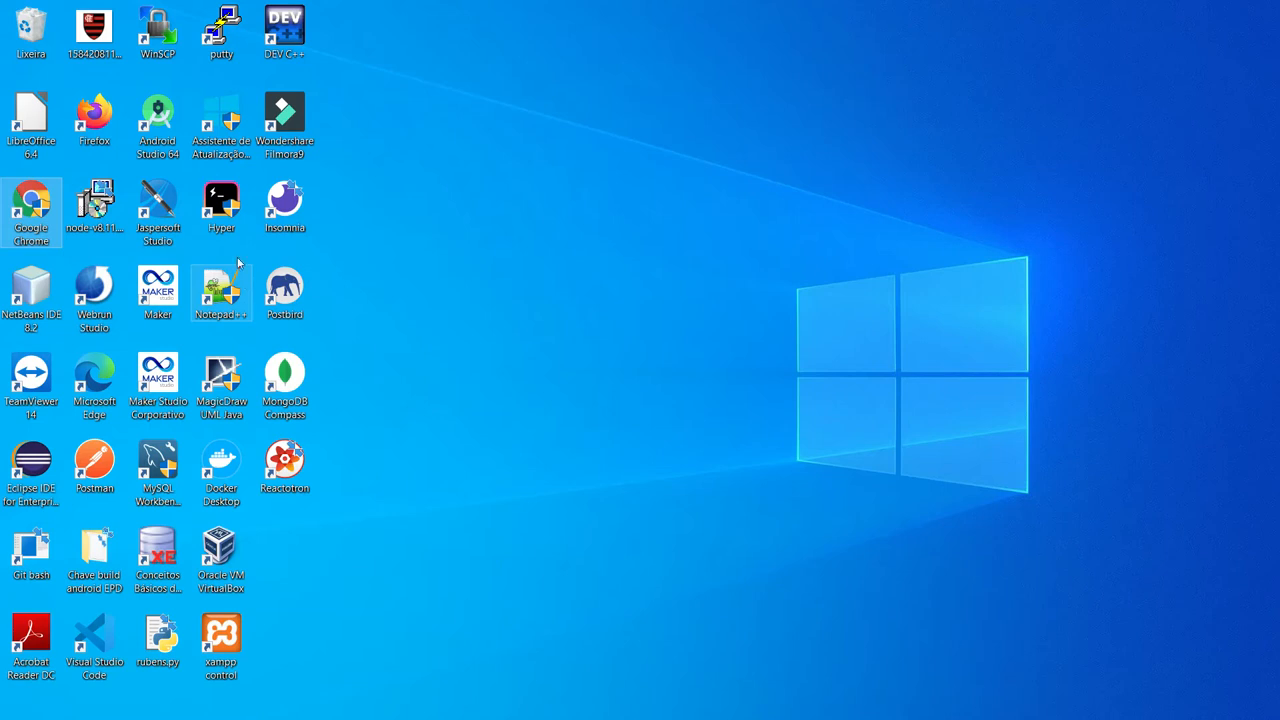
Launch the Hyper terminal as administrator and maximize its window
{"action": "double_click", "coordinate": [226, 203]}
{"action": "right_click", "coordinate": [227, 207]}
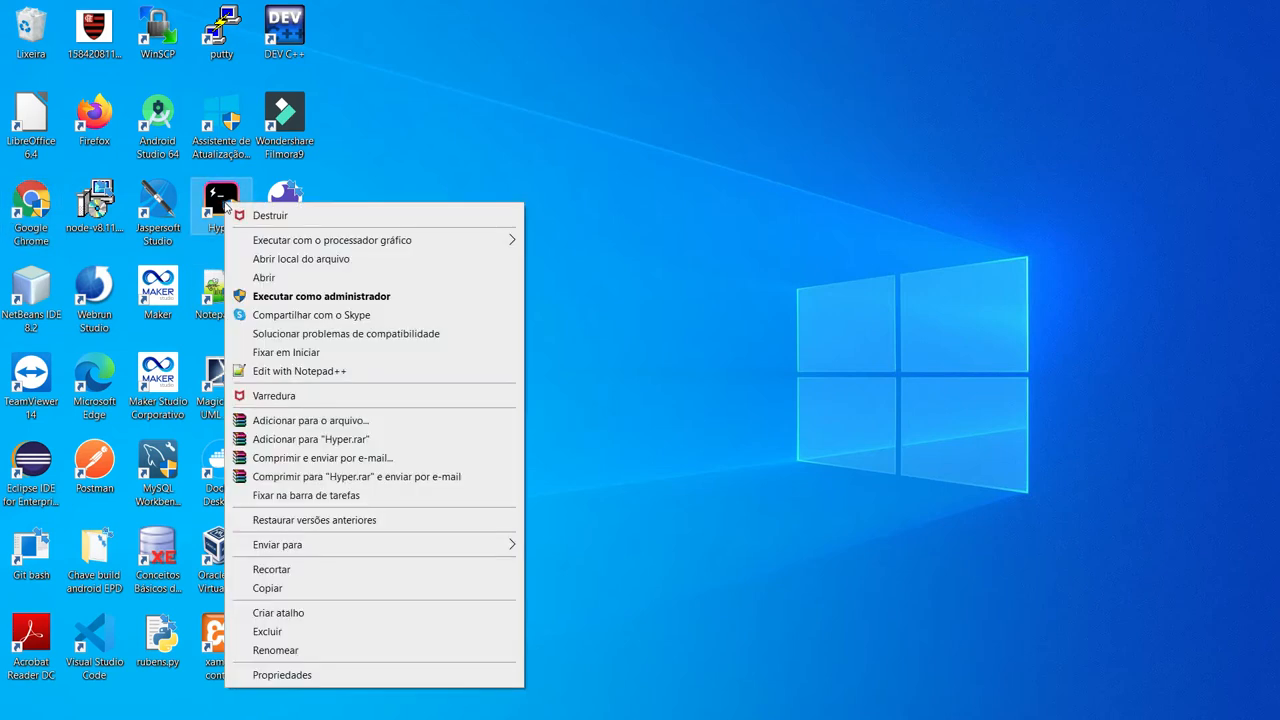
{"action": "left_click", "coordinate": [320, 300]}
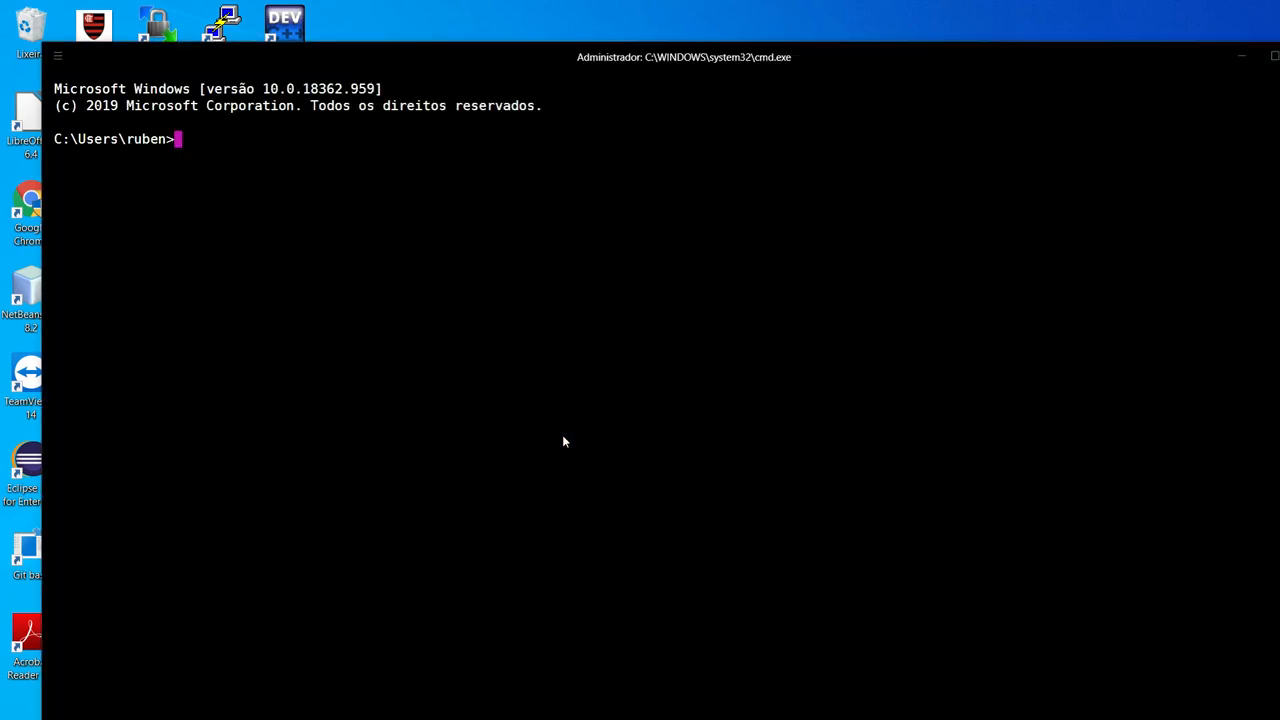
{"action": "left_click", "coordinate": [1274, 57]}
Switch the terminal's working drive to D:
{"action": "type", "text": "d"}
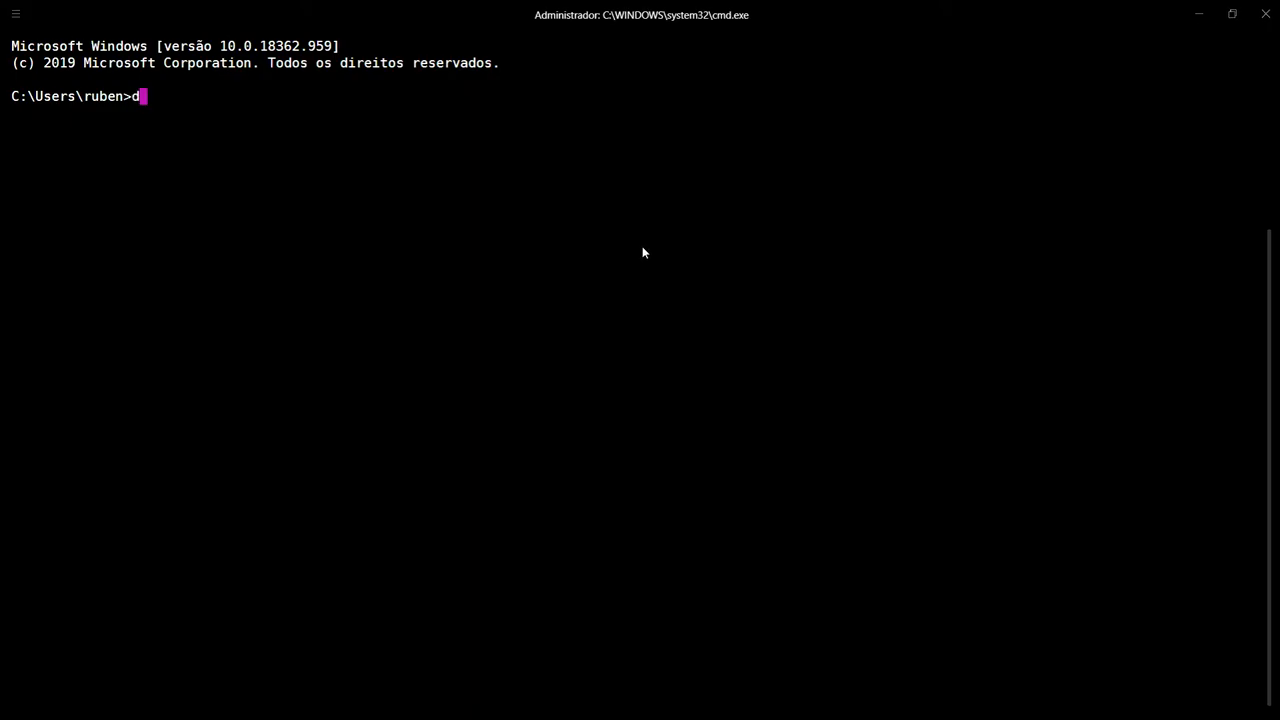
{"action": "type", "text": ":"}
{"action": "key", "text": "Return"}
In File Explorer, open D:\ProjetosJS\react-native-beautysalon\beautysalonRN, copy its path and return to the terminal
{"action": "key", "text": "super"}
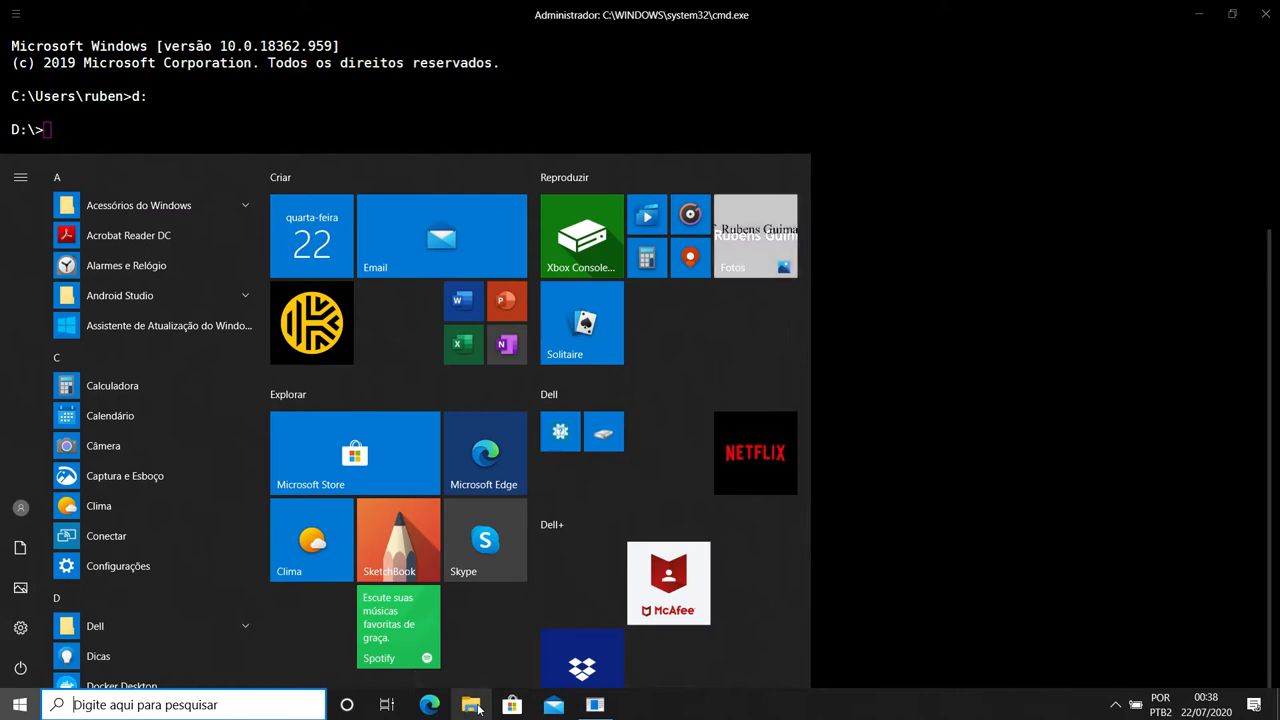
{"action": "key", "text": "Escape"}
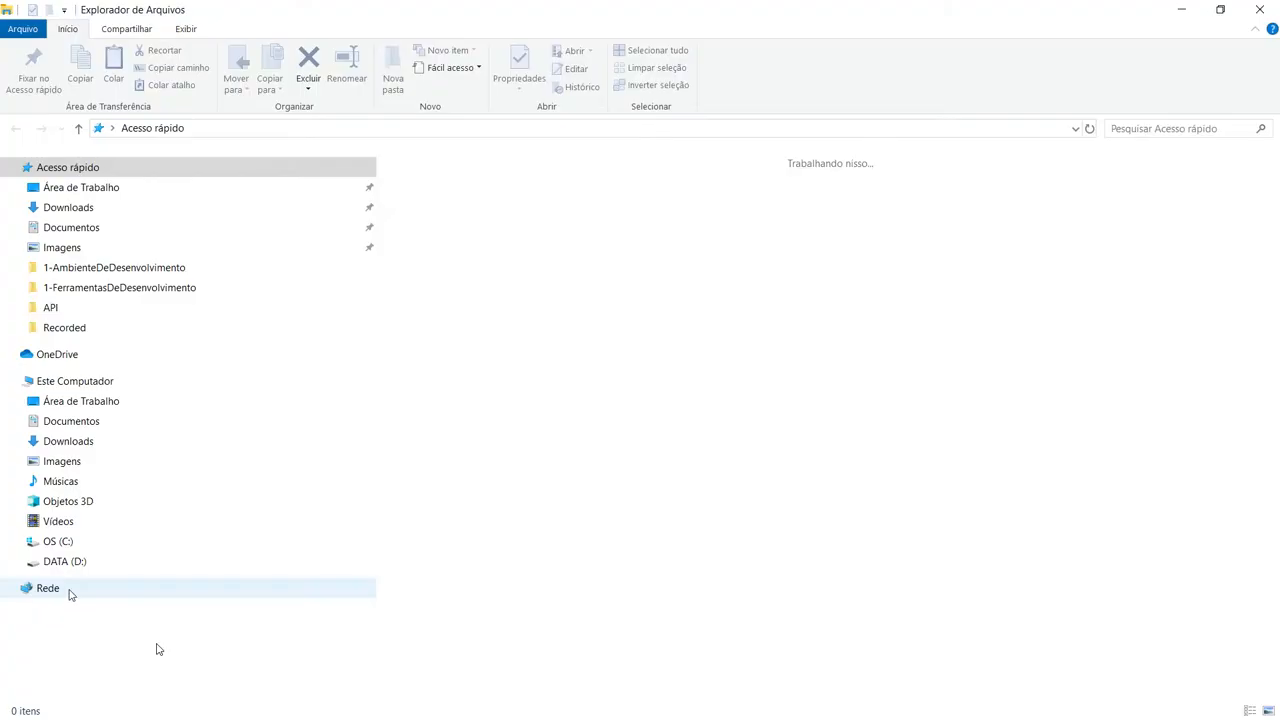
{"action": "left_click", "coordinate": [16, 563]}
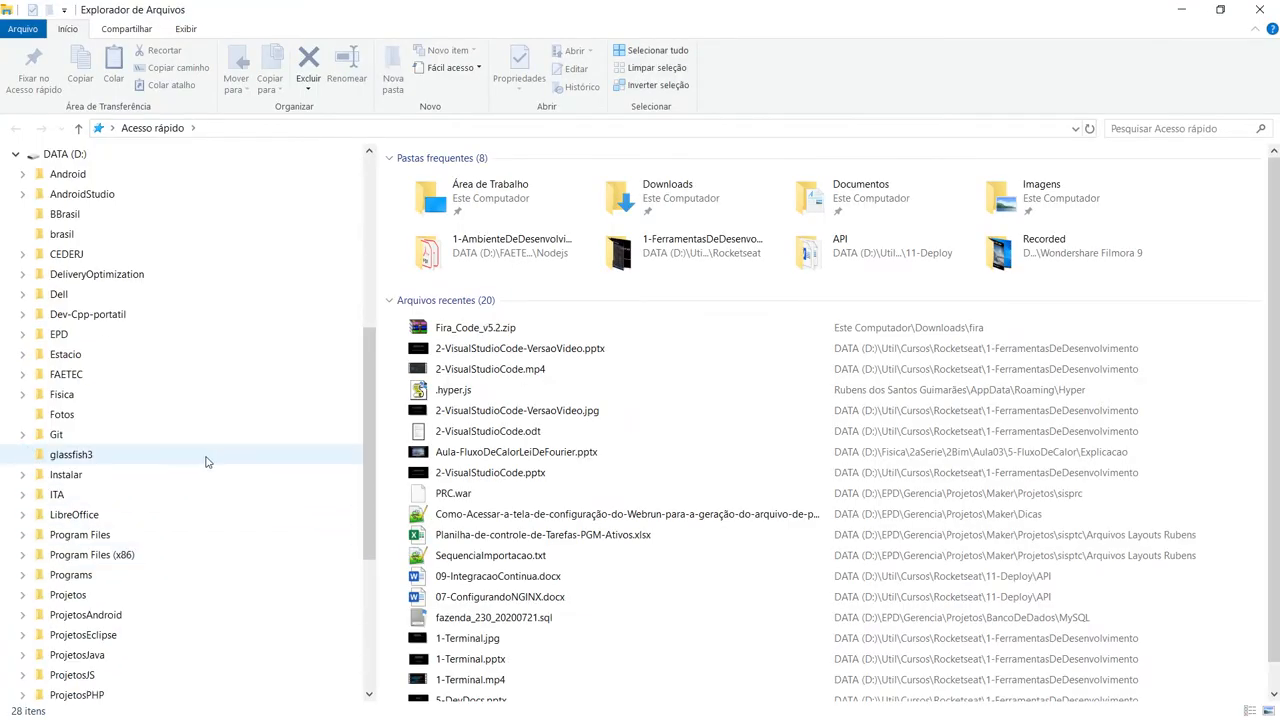
{"action": "left_click_drag", "start_coordinate": [366, 391], "coordinate": [366, 443]}
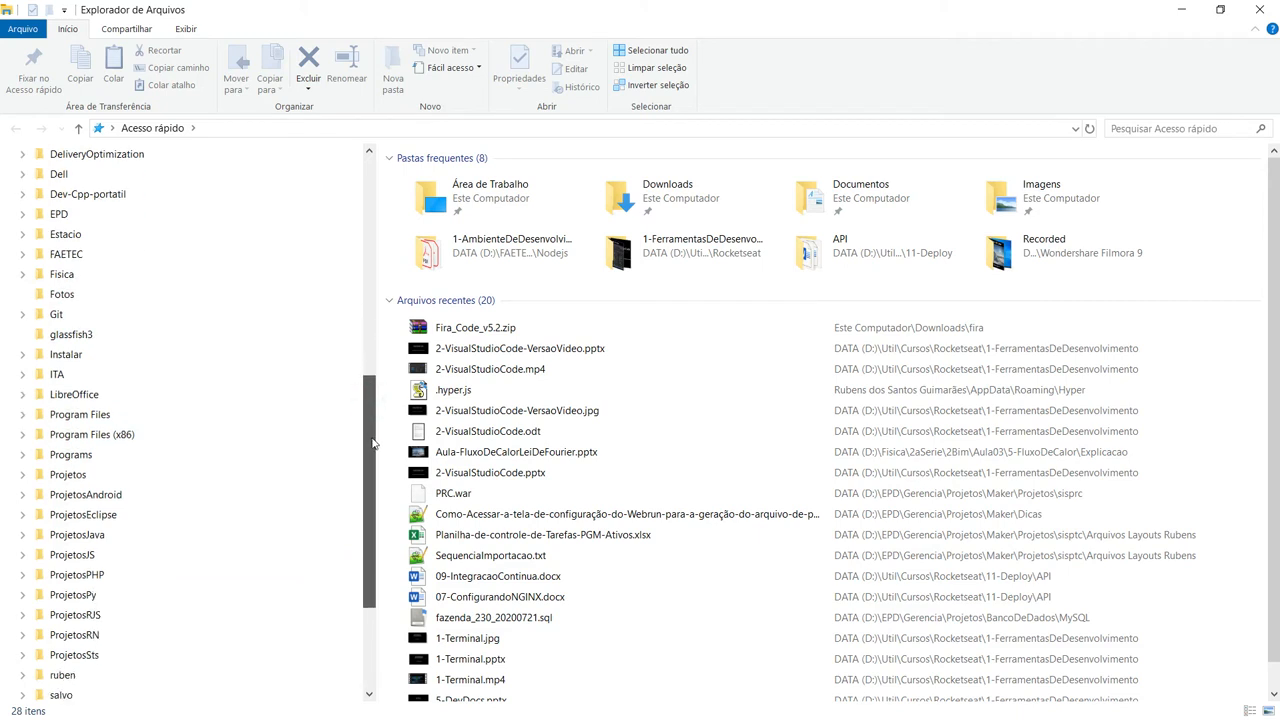
{"action": "left_click", "coordinate": [23, 554]}
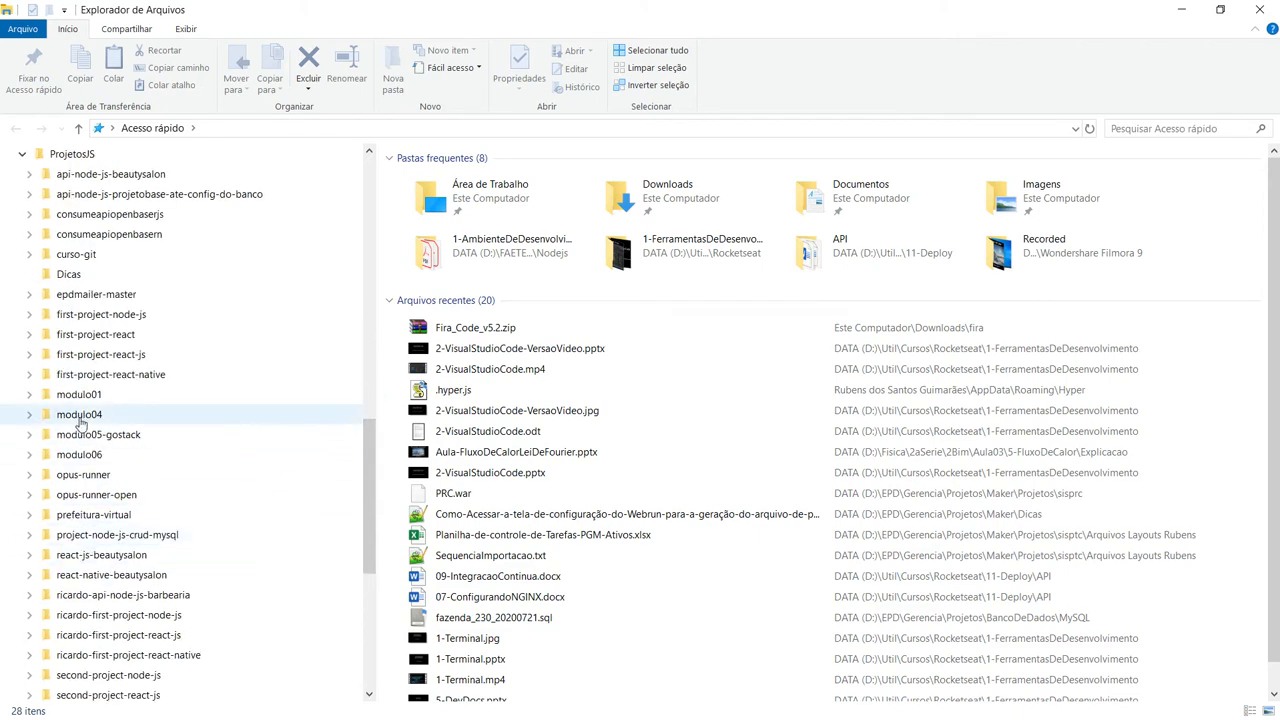
{"action": "left_click", "coordinate": [29, 575]}
{"action": "left_click", "coordinate": [80, 597]}
{"action": "left_click", "coordinate": [597, 127]}
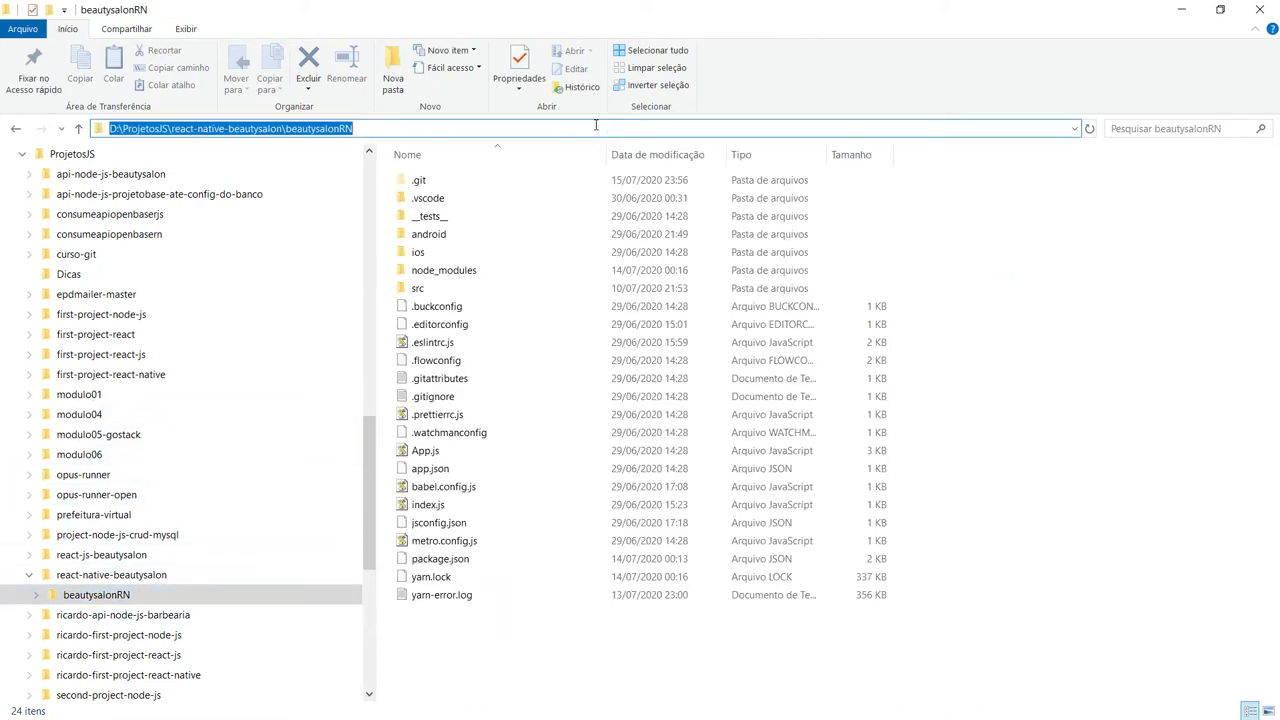
{"action": "left_click", "coordinate": [1175, 9]}
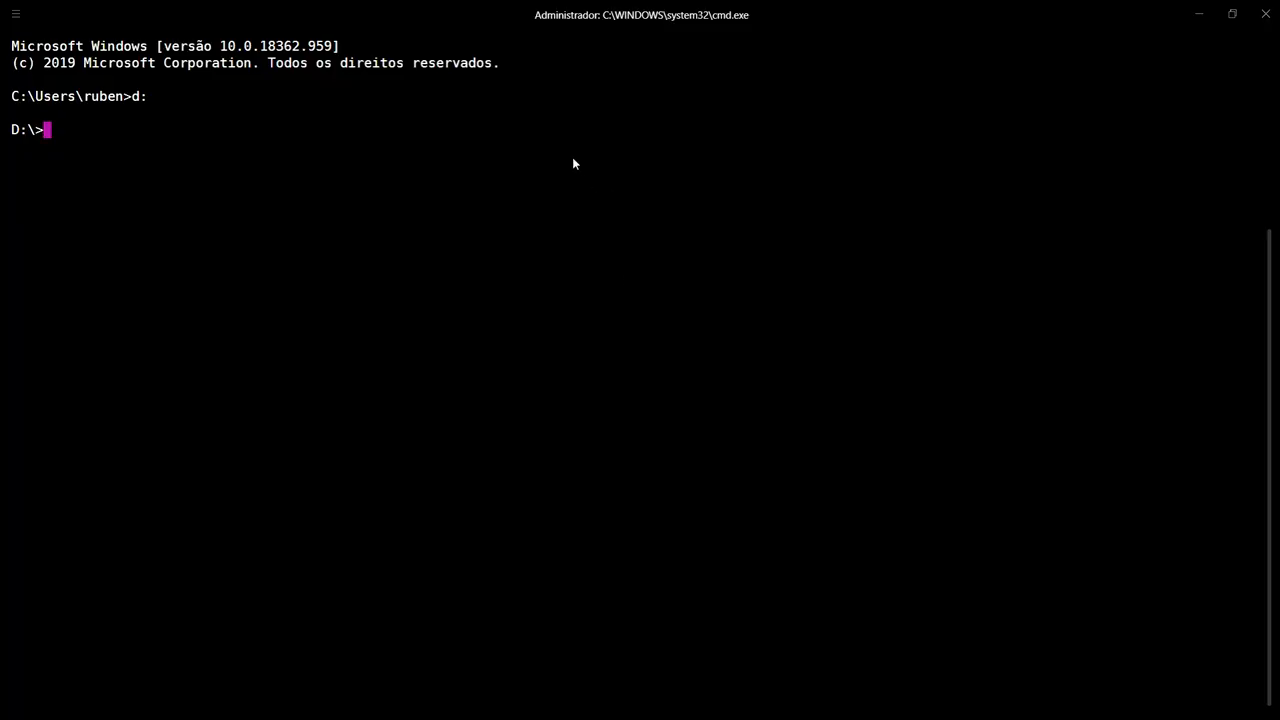
Change the terminal directory with cd to the copied path D:\ProjetosJS\react-native-beautysalon\beautysalonRN
{"action": "right_click", "coordinate": [573, 158]}
{"action": "left_click", "coordinate": [619, 172]}
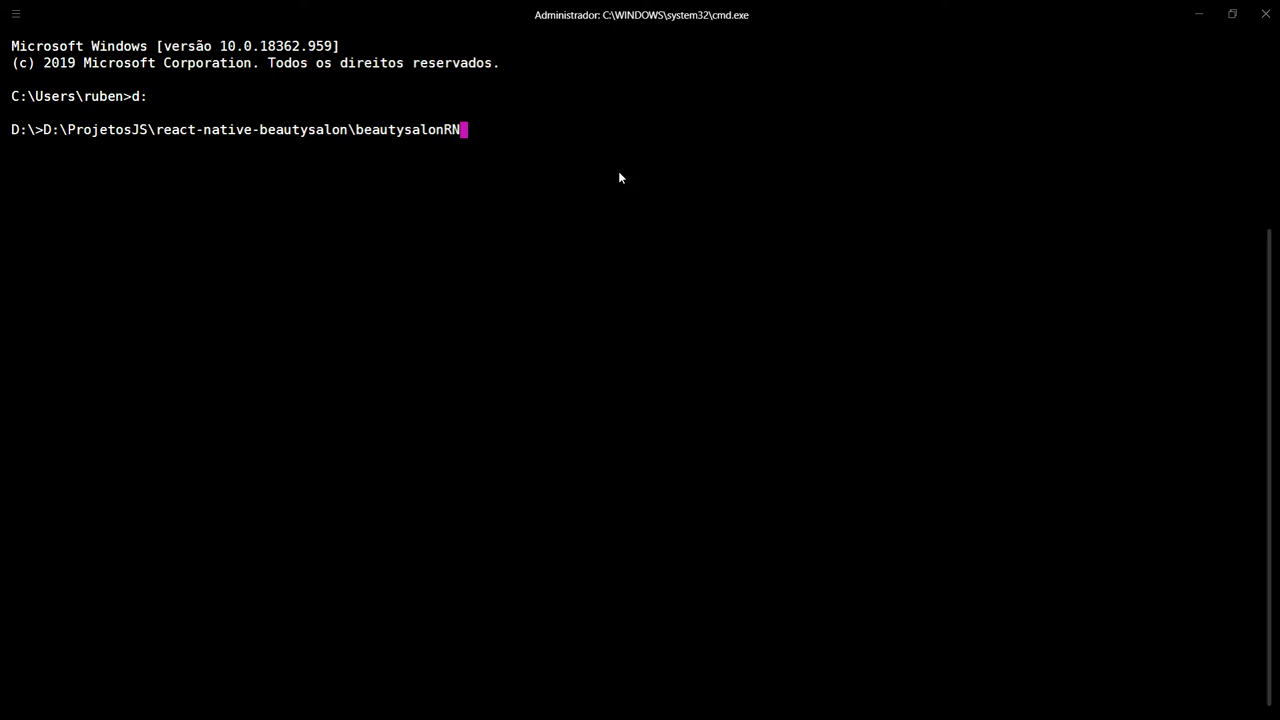
{"action": "key", "text": "Left"}
{"action": "key", "text": "Left"}
{"action": "key", "text": "Left"}
{"action": "key", "text": "Left"}
{"action": "key", "text": "Left"}
{"action": "key", "text": "Left"}
{"action": "key", "text": "Left"}
{"action": "key", "text": "Left"}
{"action": "key", "text": "Left"}
{"action": "key", "text": "Left"}
{"action": "key", "text": "Left"}
{"action": "key", "text": "Left"}
{"action": "key", "text": "Left"}
{"action": "key", "text": "Left"}
{"action": "key", "text": "Left"}
{"action": "key", "text": "Left"}
{"action": "key", "text": "Left"}
{"action": "key", "text": "Left"}
{"action": "key", "text": "Left"}
{"action": "key", "text": "Left"}
{"action": "key", "text": "Left"}
{"action": "key", "text": "Left"}
{"action": "key", "text": "Left"}
{"action": "key", "text": "Left"}
{"action": "key", "text": "Left"}
{"action": "key", "text": "Left"}
{"action": "key", "text": "Left"}
{"action": "key", "text": "Left"}
{"action": "key", "text": "Left"}
{"action": "key", "text": "Left"}
{"action": "type", "text": "cd"}
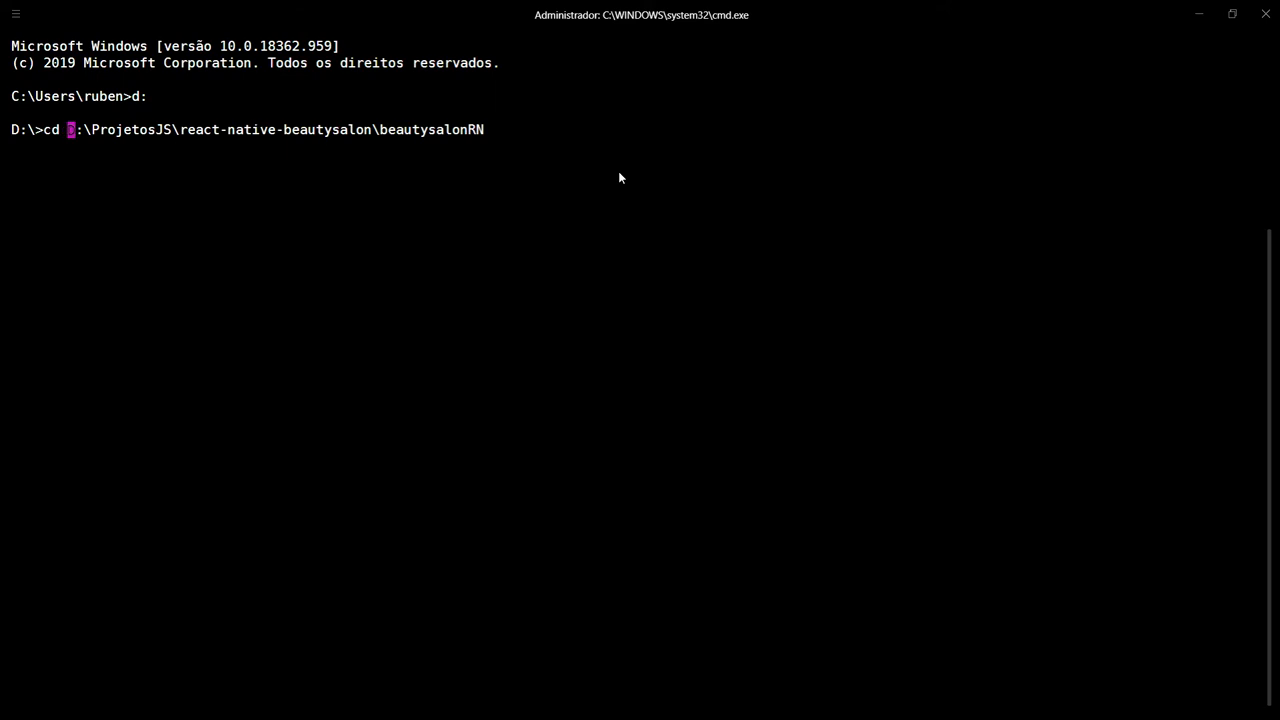
{"action": "key", "text": "Return"}
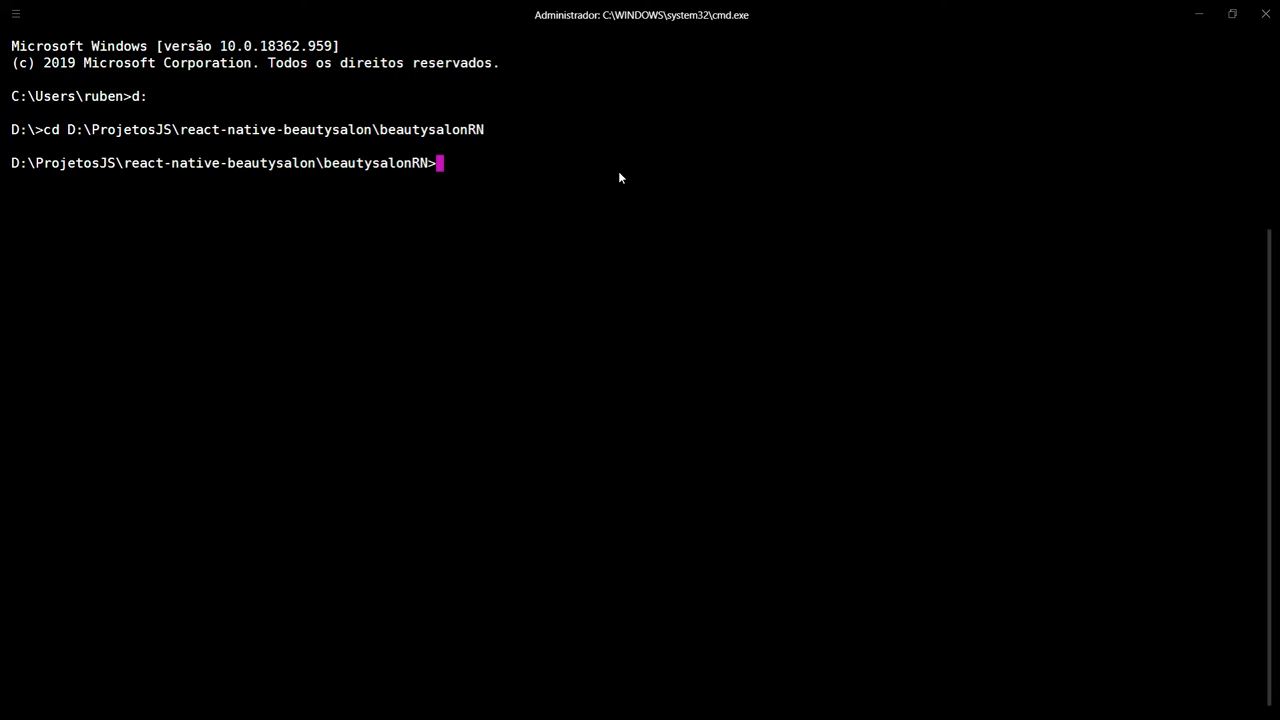
Open the project folder in Visual Studio Code with "code ." and save the unsaved Profile index.js
{"action": "type", "text": "code ."}
{"action": "key", "text": "Return"}
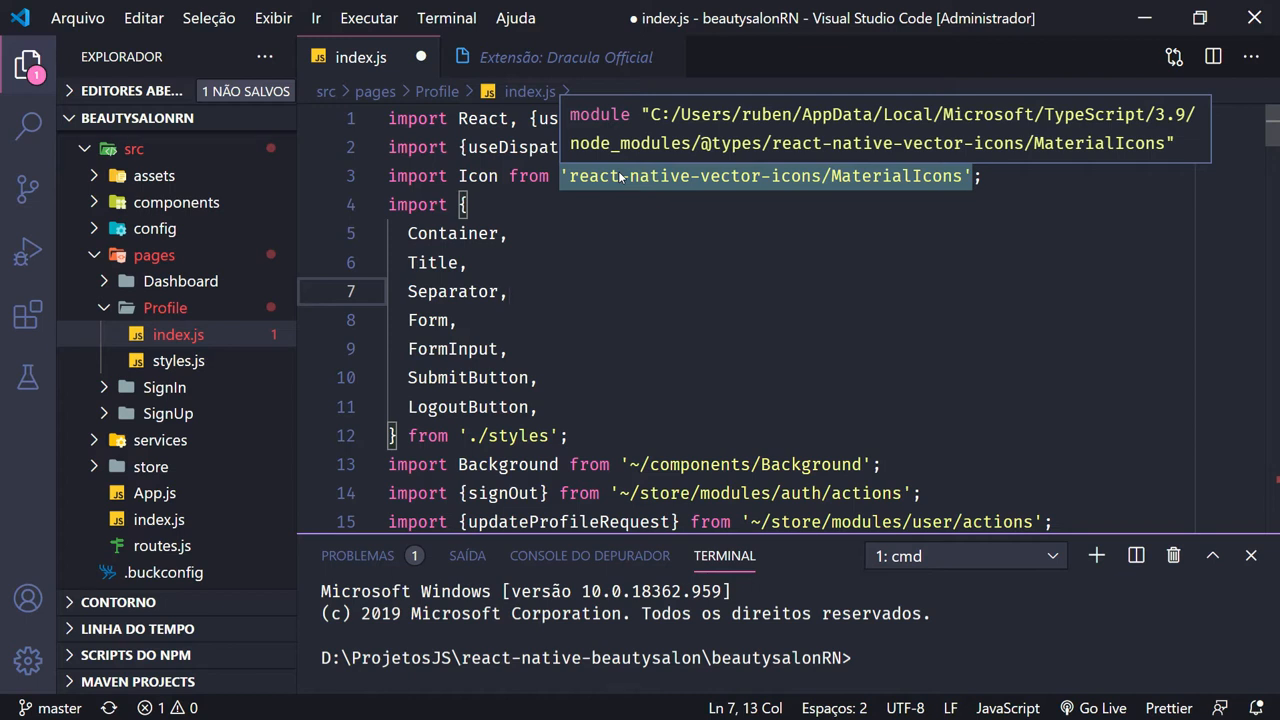
{"action": "left_click", "coordinate": [754, 250]}
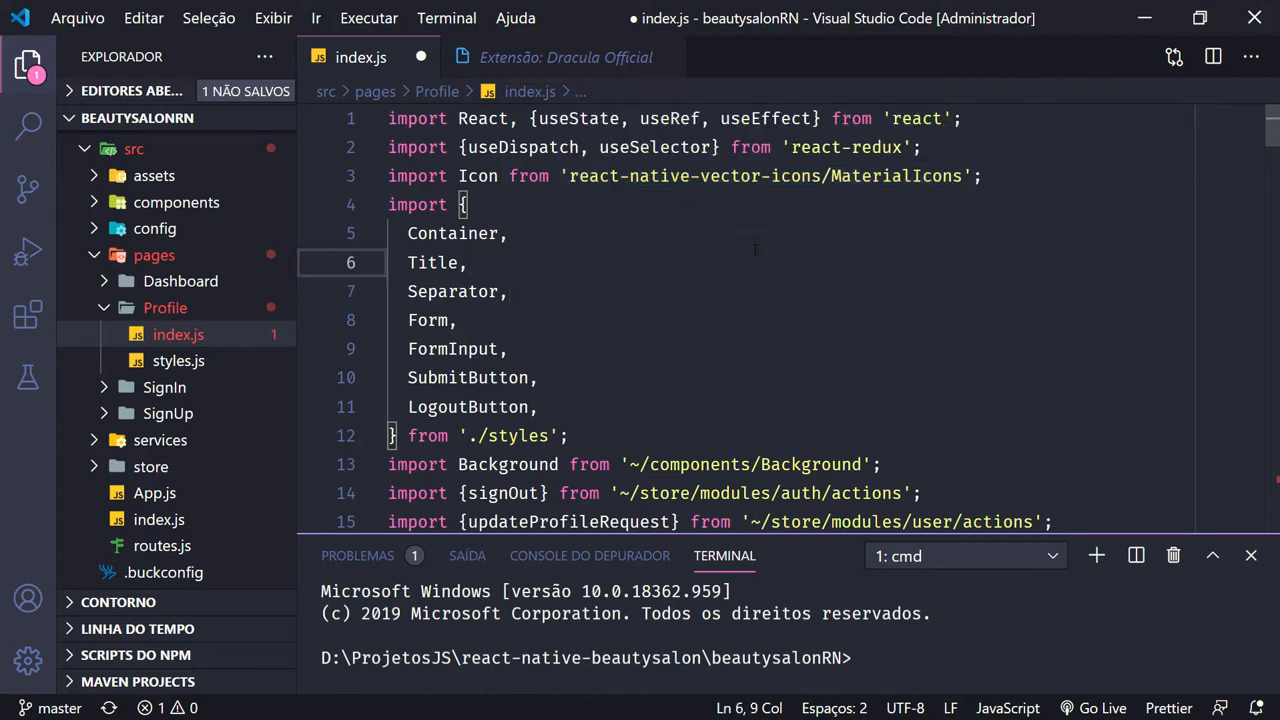
{"action": "key", "text": "ctrl+s"}
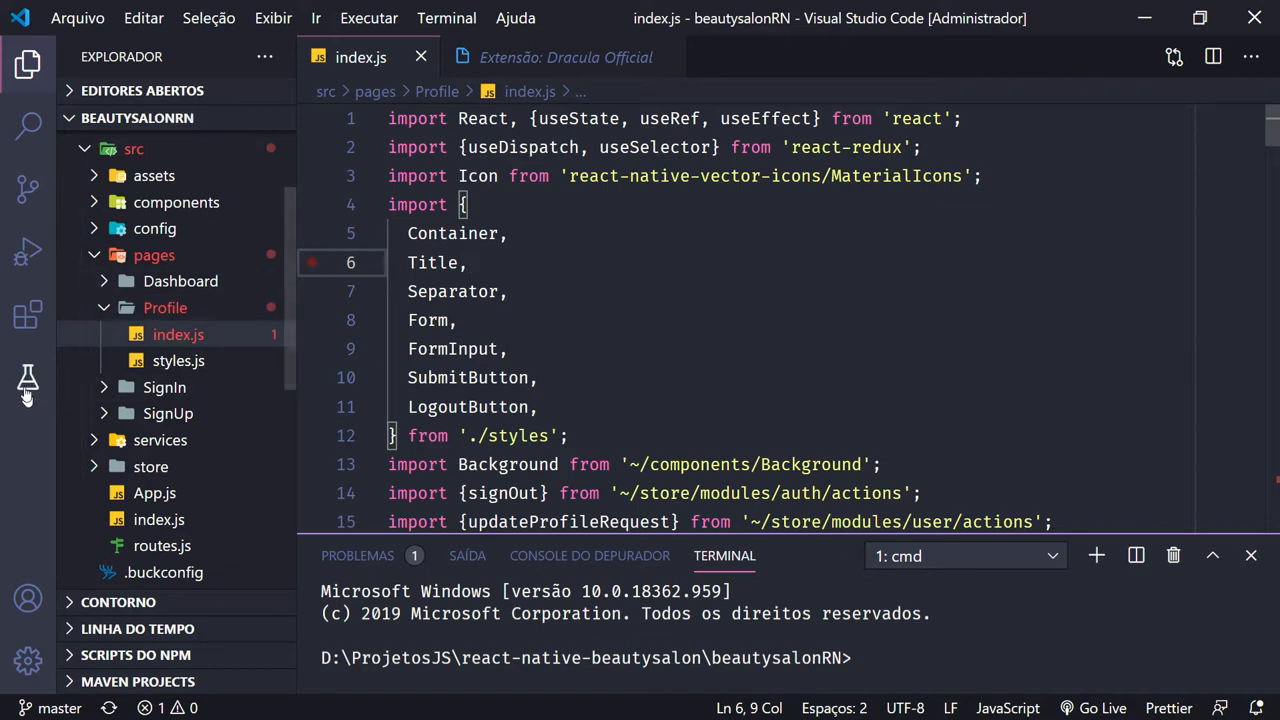
Search the extensions marketplace for "dracula" and open the Dracula Official extension's details
{"action": "left_click", "coordinate": [29, 316]}
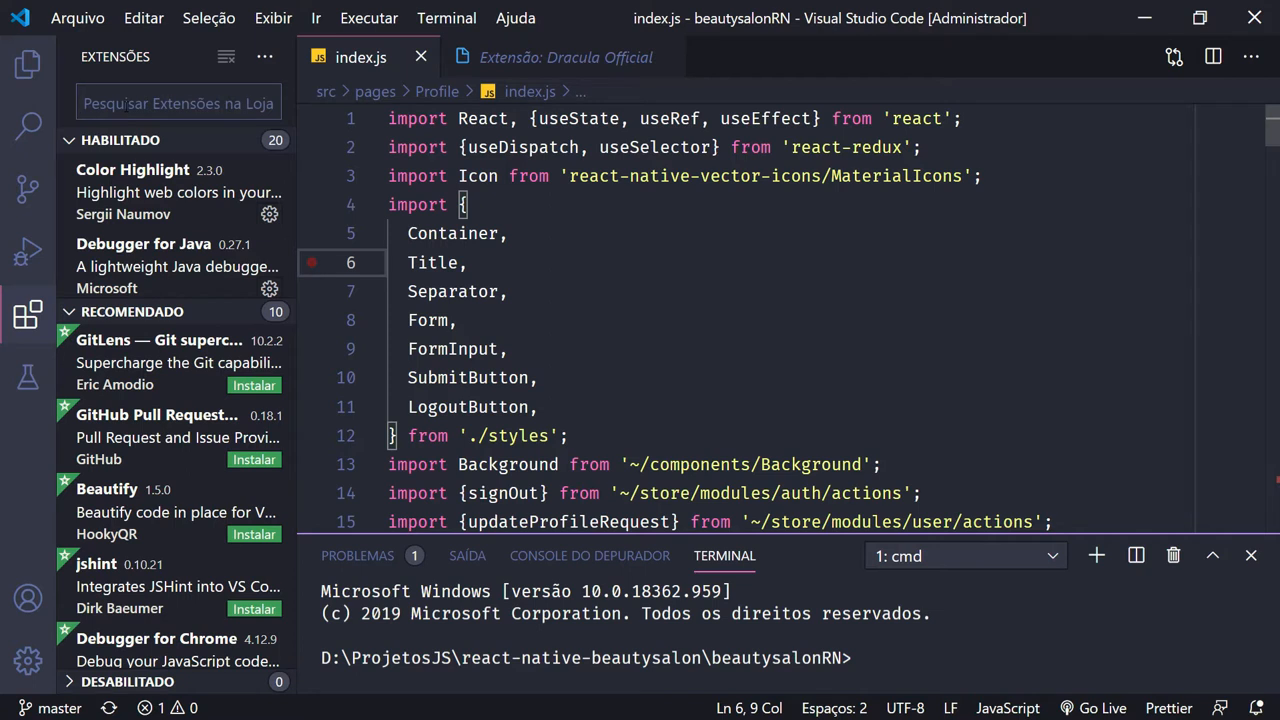
{"action": "type", "text": "dracul"}
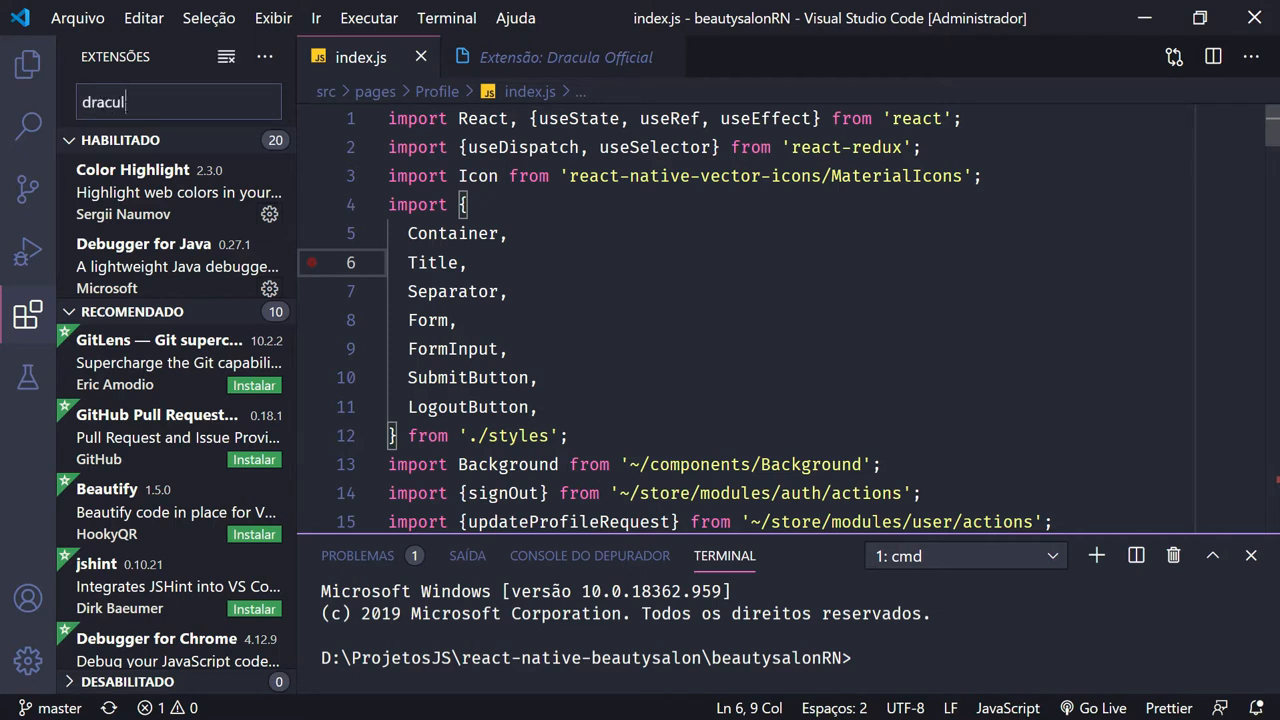
{"action": "type", "text": "a"}
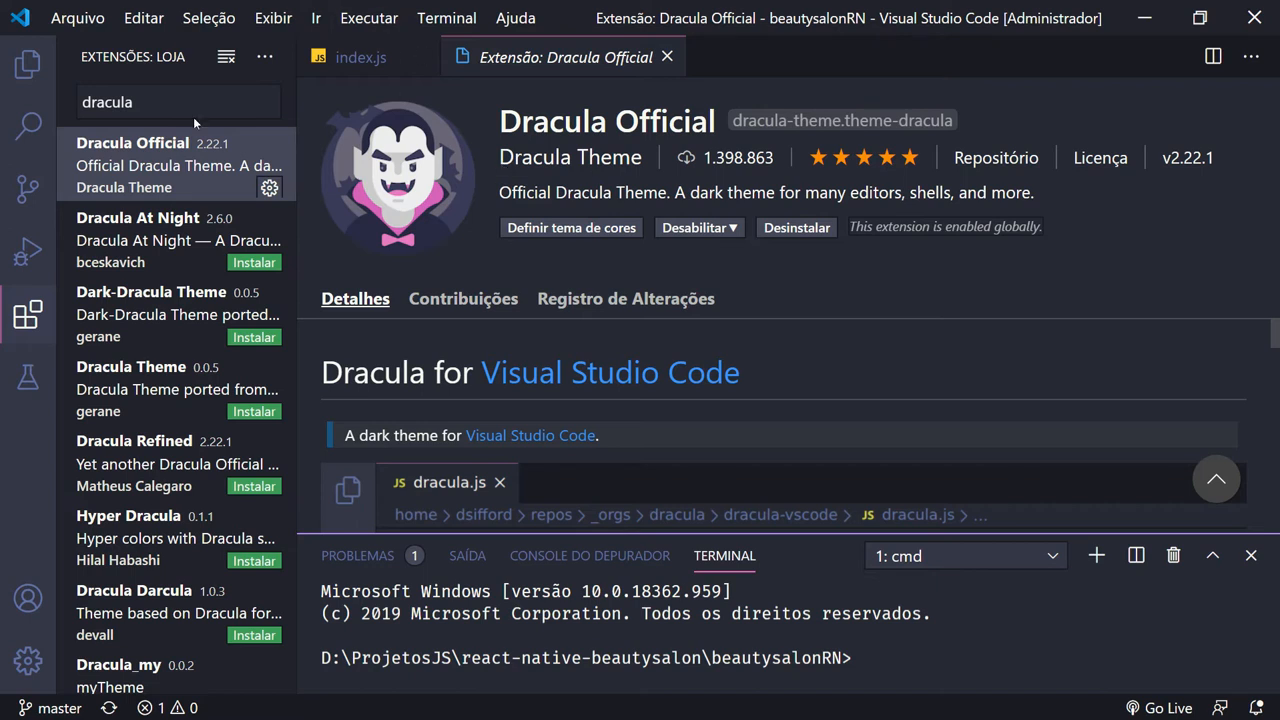
Clear the extension search and reopen the Profile folder's index.js from the project files
{"action": "left_click", "coordinate": [170, 104]}
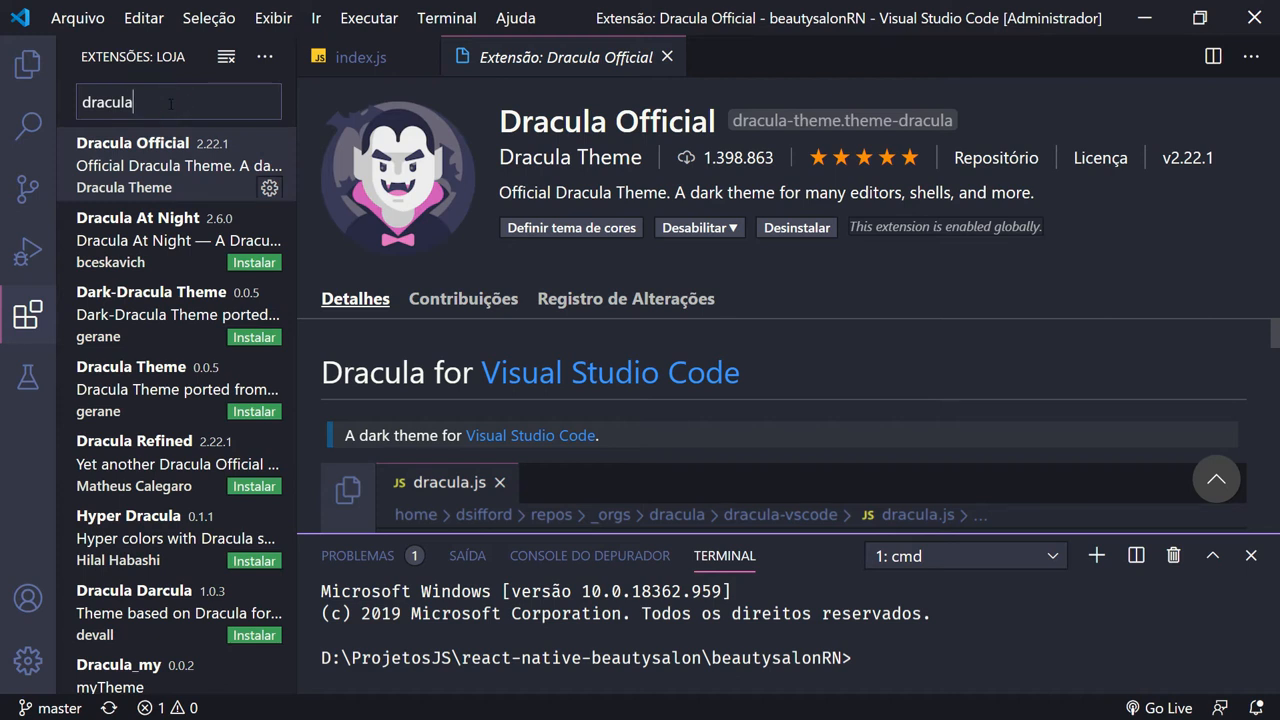
{"action": "key", "text": "BackSpace"}
{"action": "key", "text": "BackSpace"}
{"action": "key", "text": "BackSpace"}
{"action": "key", "text": "BackSpace"}
{"action": "key", "text": "BackSpace"}
{"action": "key", "text": "BackSpace"}
{"action": "key", "text": "BackSpace"}
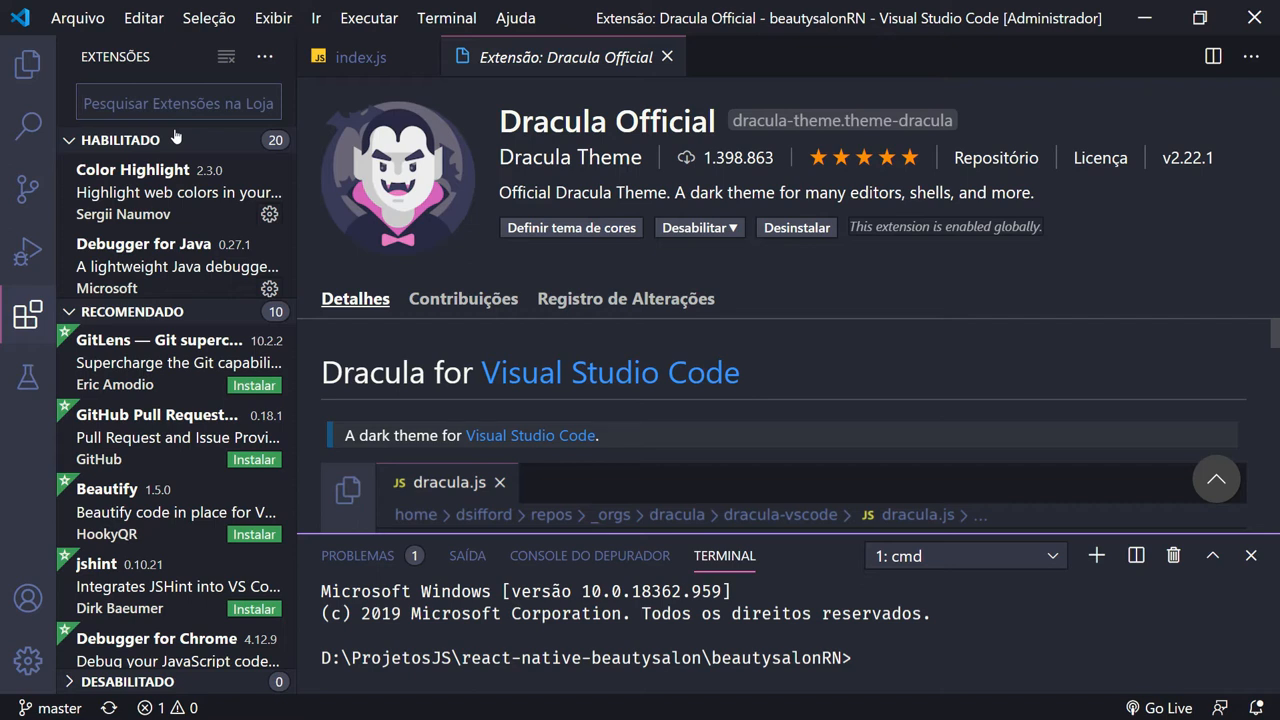
{"action": "left_click", "coordinate": [28, 63]}
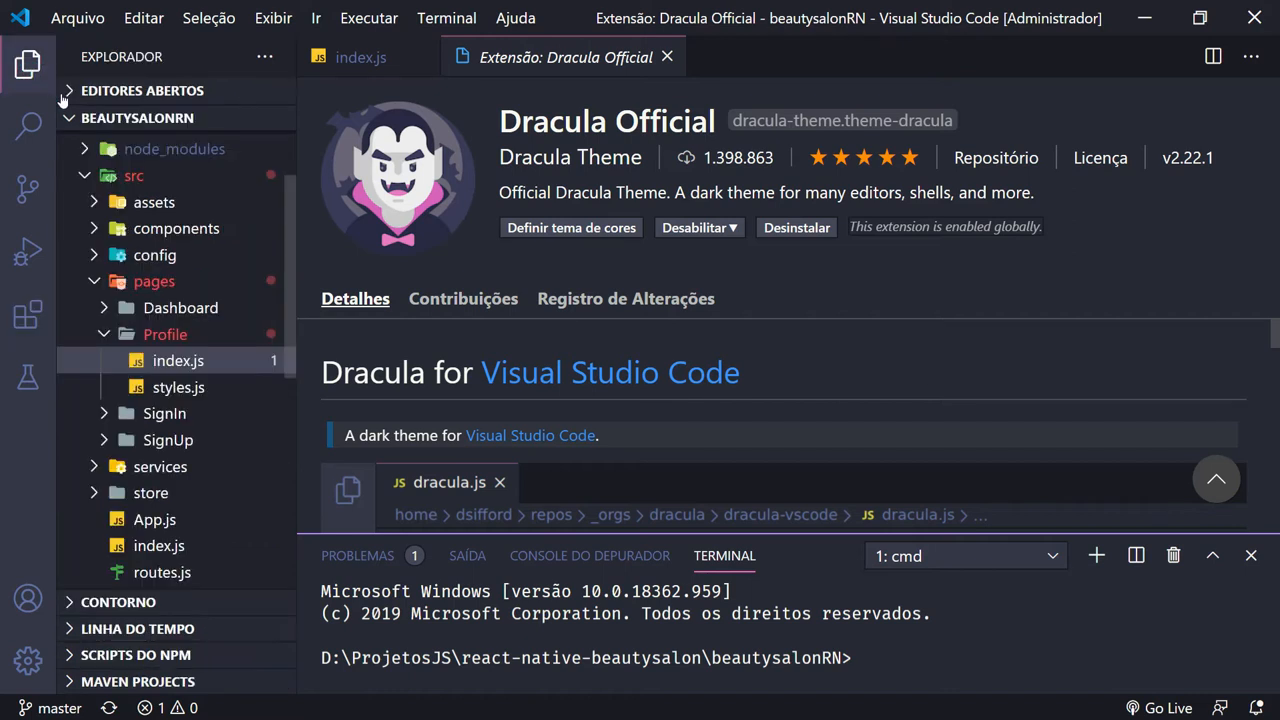
{"action": "left_click", "coordinate": [175, 362]}
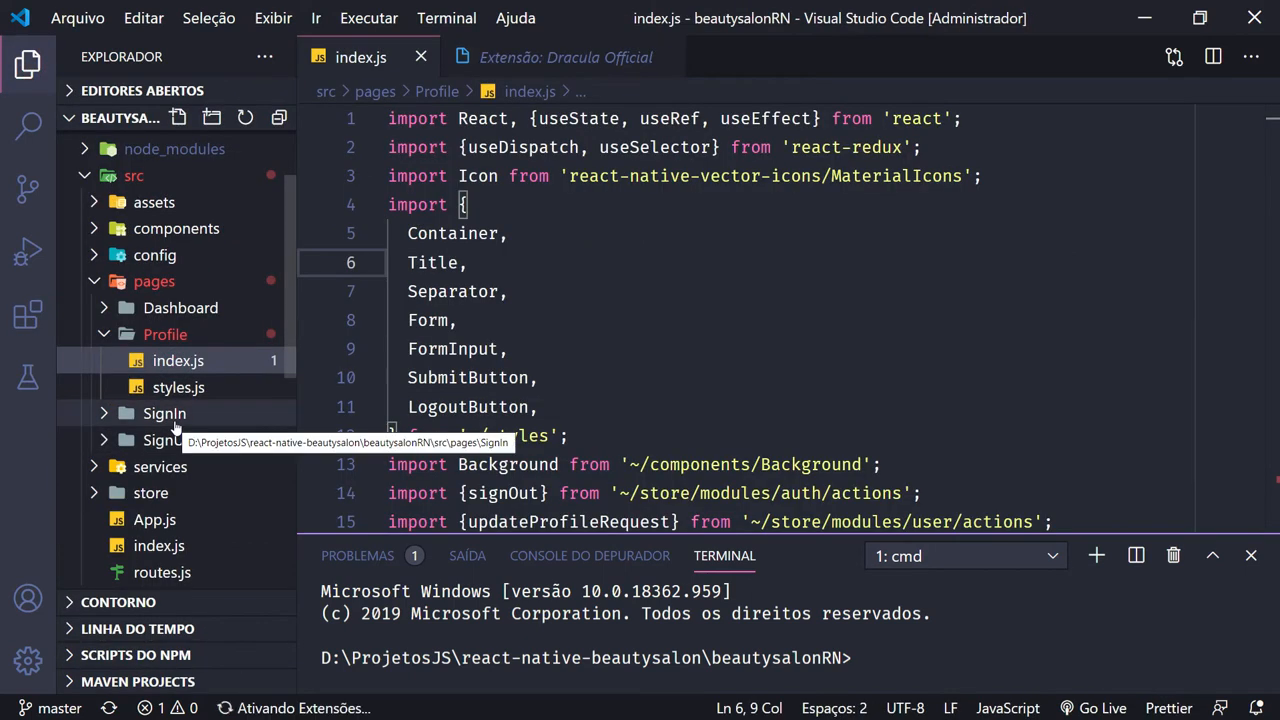
Insert a trial >= operator after "Container," on line 5 of index.js to check its ligature, and delete it again
{"action": "left_click", "coordinate": [528, 233]}
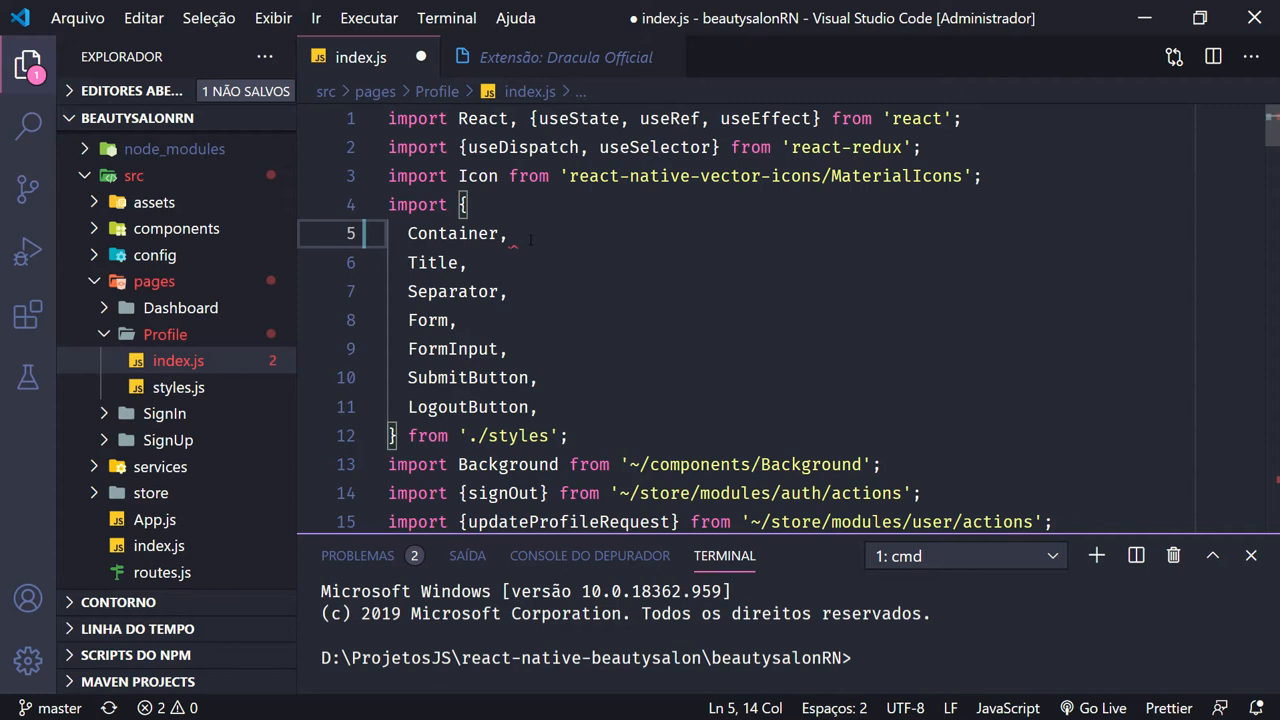
{"action": "type", "text": ">="}
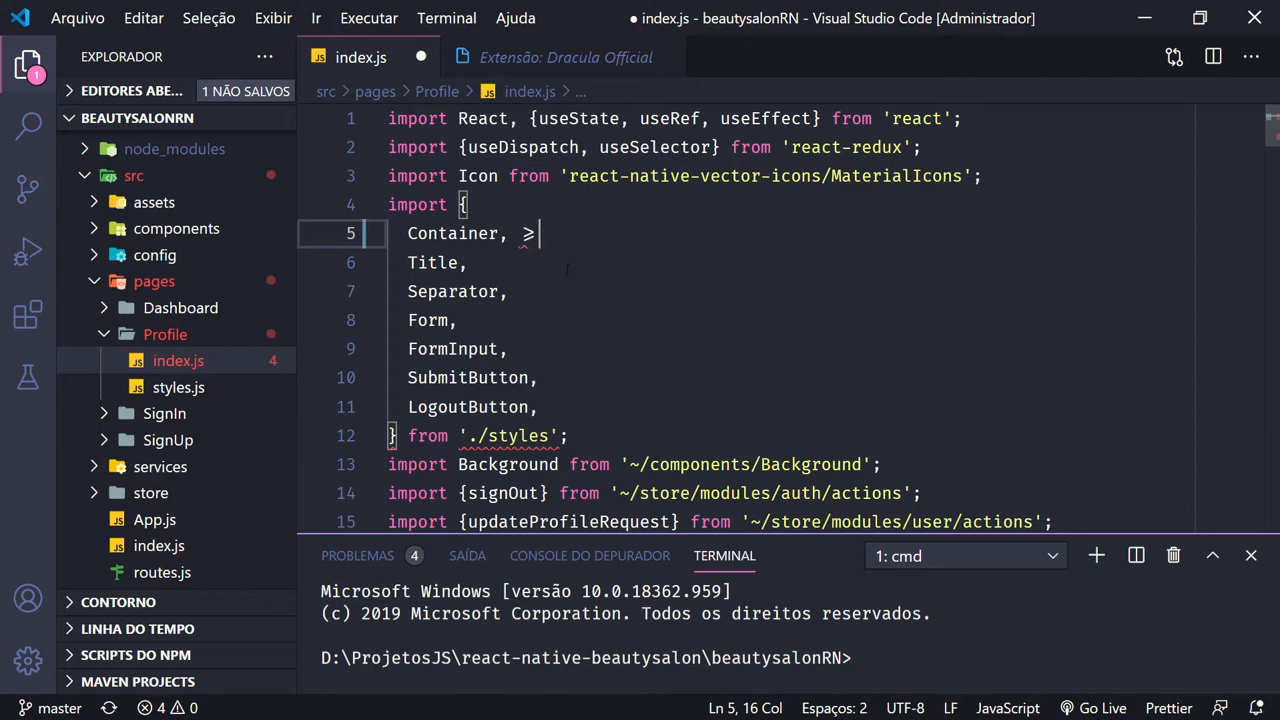
{"action": "key", "text": "BackSpace"}
{"action": "key", "text": "BackSpace"}
{"action": "key", "text": "BackSpace"}
Switch to Google Chrome, return to the Google home page and search for "fira code"
{"action": "left_click", "coordinate": [1143, 22]}
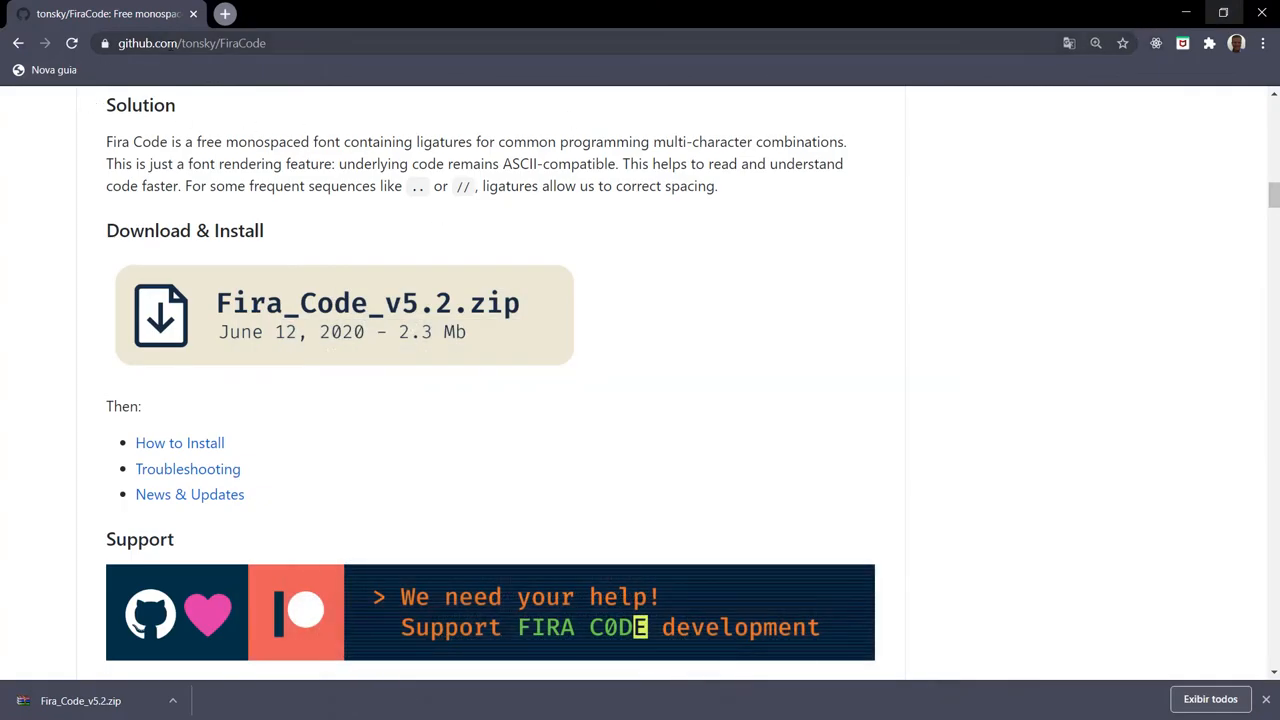
{"action": "left_click", "coordinate": [170, 43]}
{"action": "left_click", "coordinate": [20, 43]}
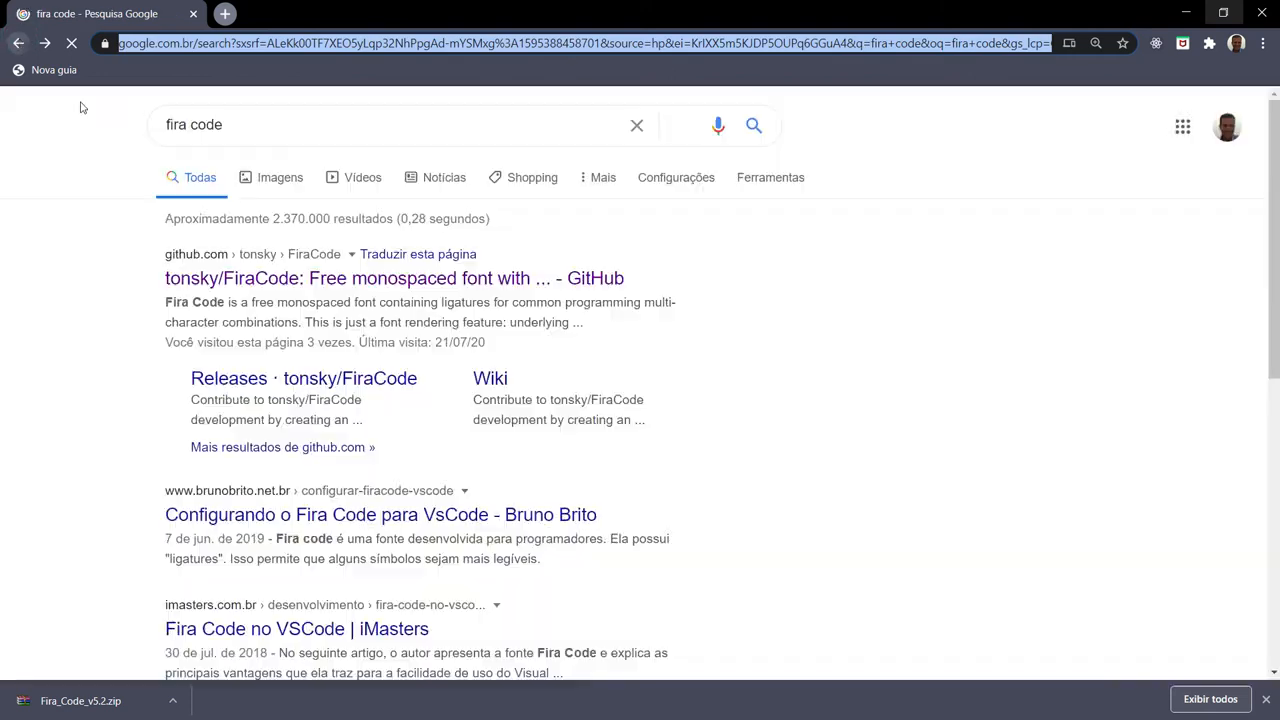
{"action": "left_click", "coordinate": [54, 134]}
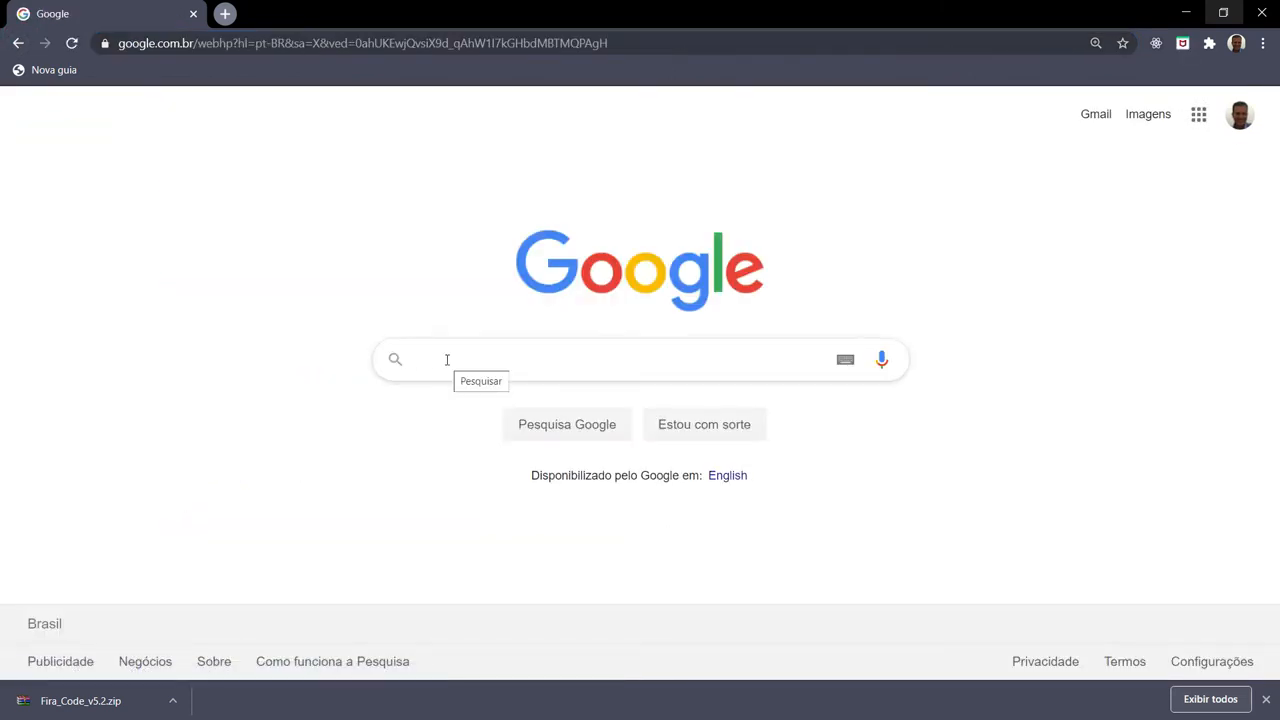
{"action": "type", "text": "fi"}
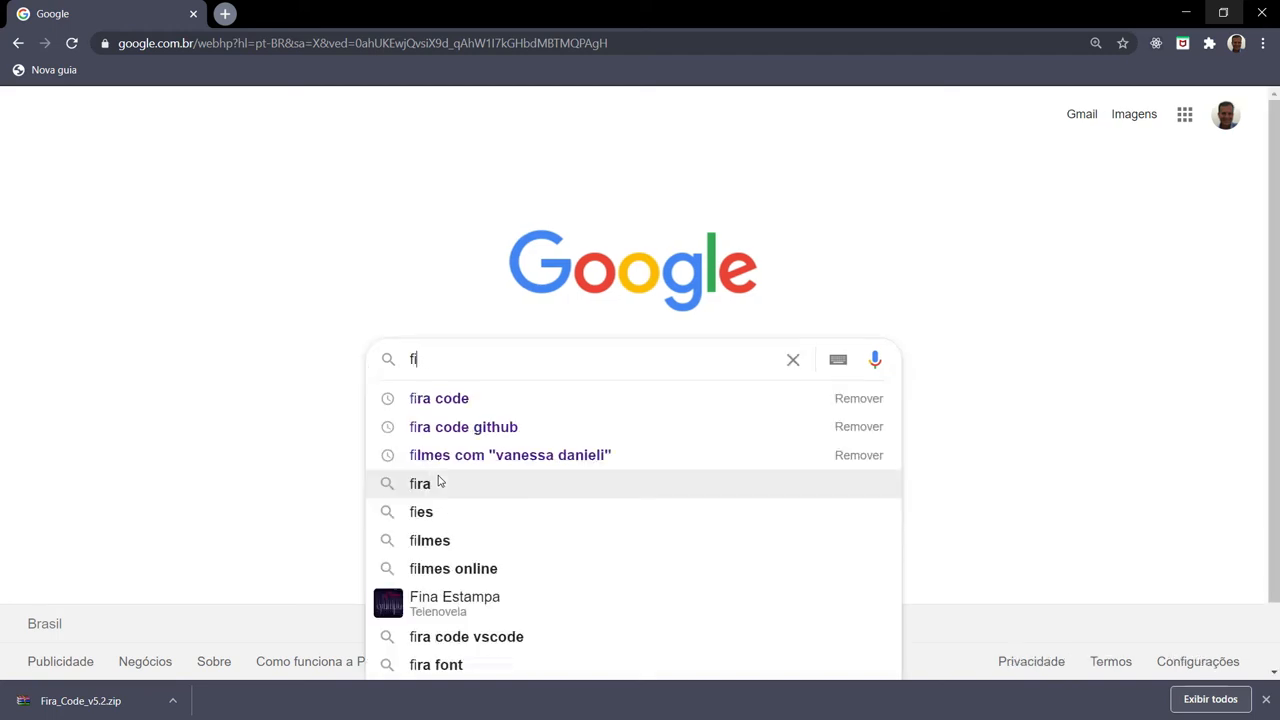
{"action": "type", "text": "ra code"}
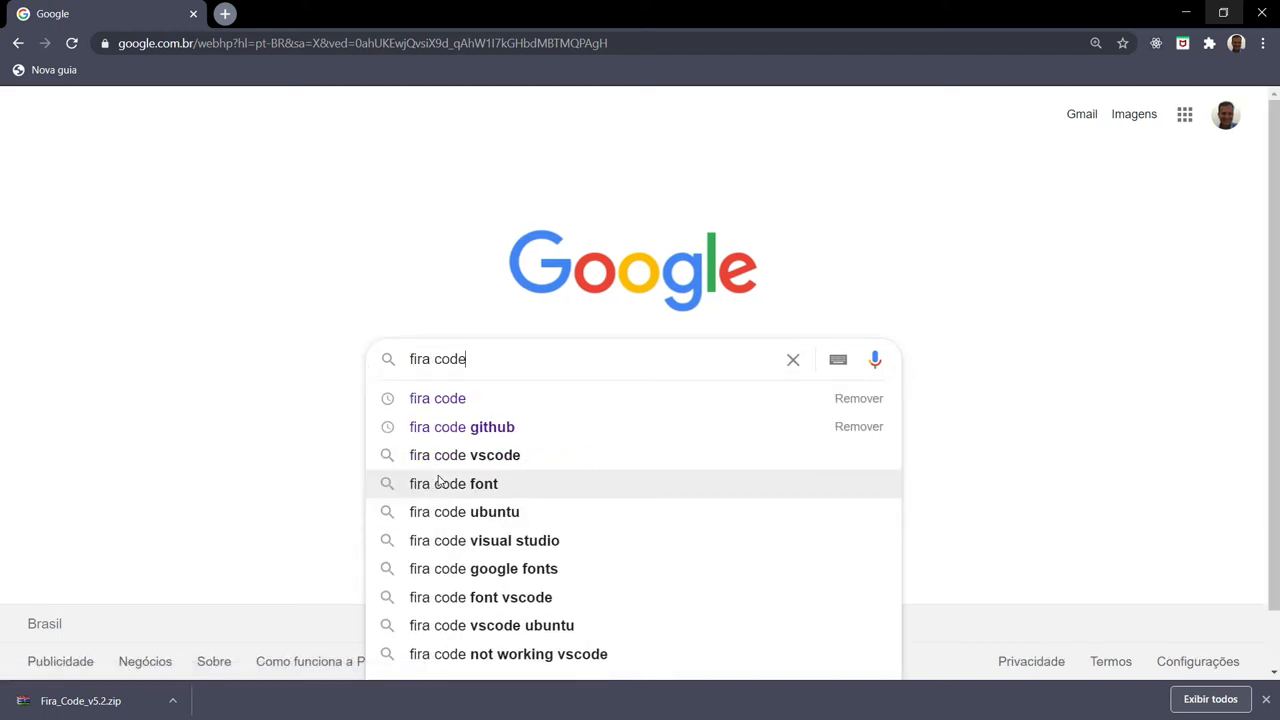
{"action": "key", "text": "Return"}
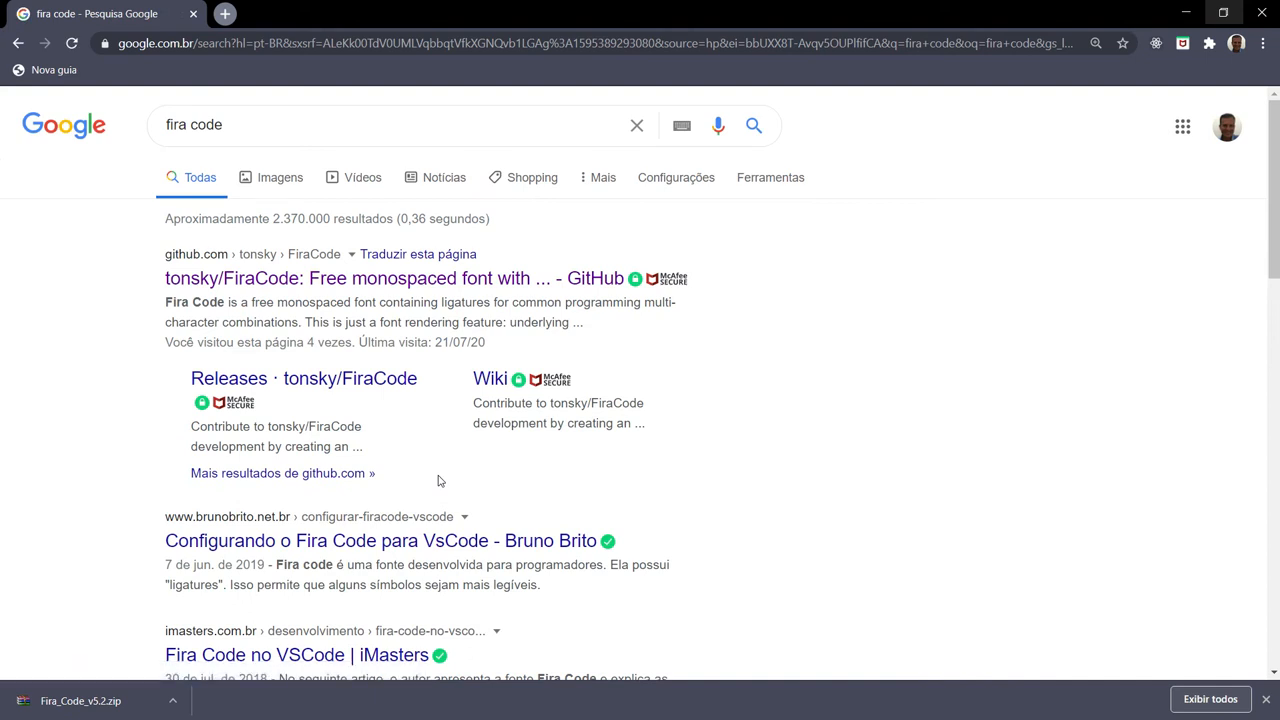
Open the tonsky/FiraCode GitHub repository and find the Fira_Code_v5.2.zip download under Download & Install
{"action": "left_click", "coordinate": [362, 285]}
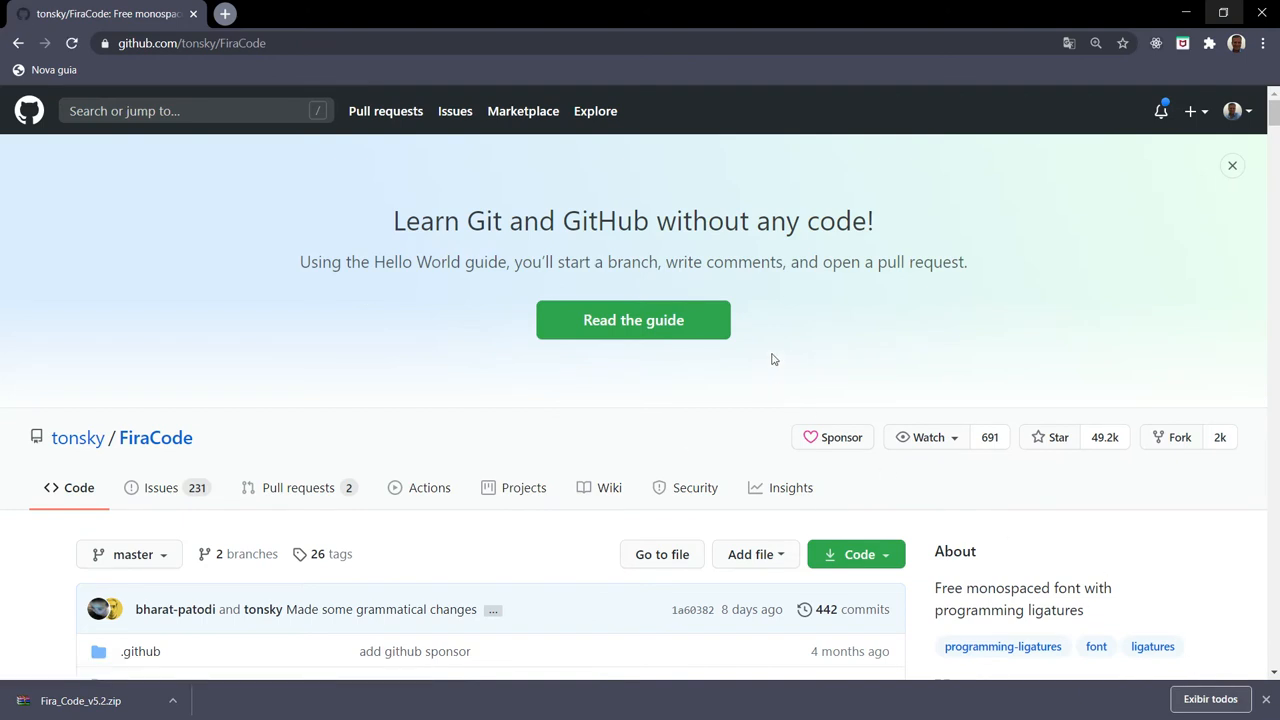
{"action": "scroll", "coordinate": [771, 359], "scroll_direction": "down", "scroll_amount": 7}
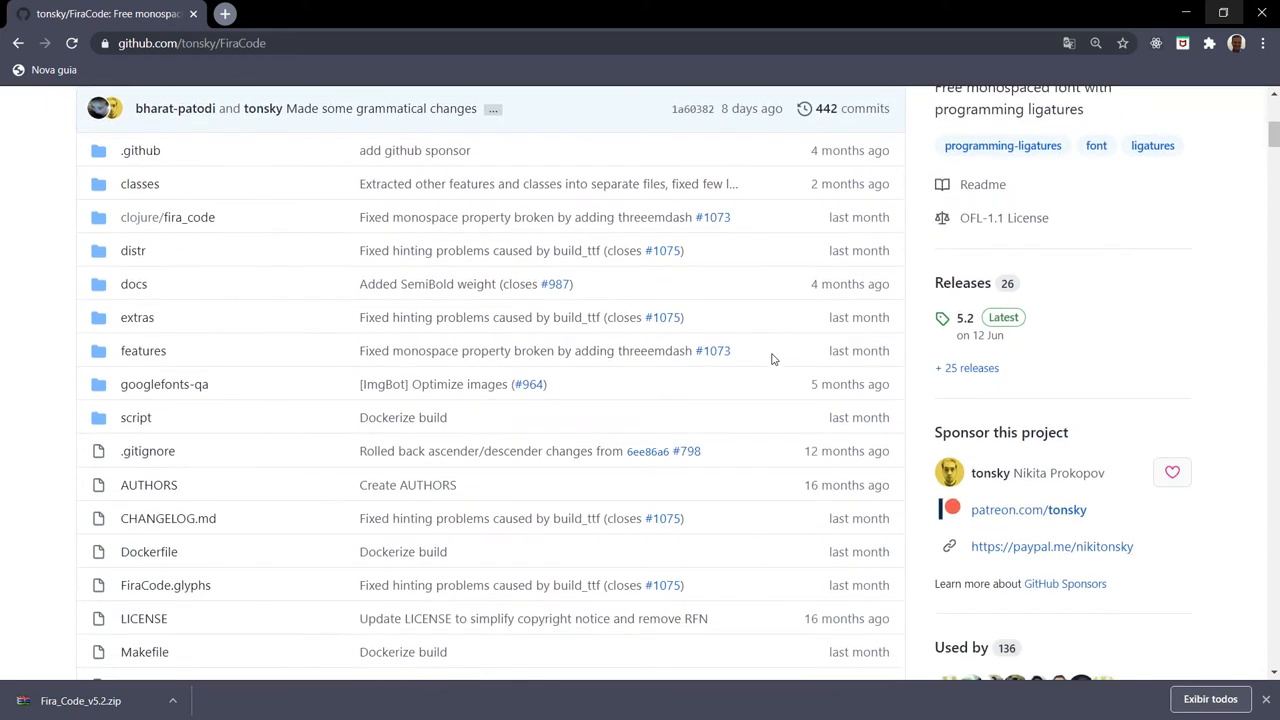
{"action": "scroll", "coordinate": [771, 359], "scroll_direction": "down", "scroll_amount": 8}
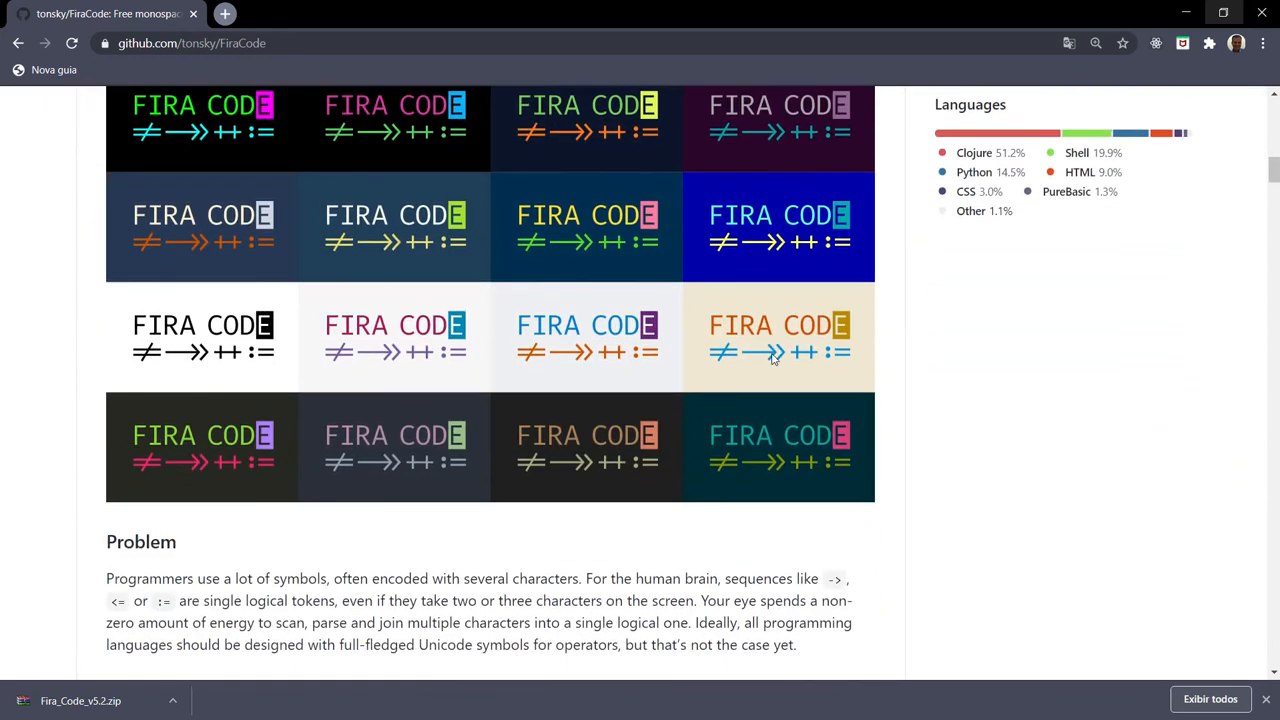
{"action": "scroll", "coordinate": [771, 359], "scroll_direction": "down", "scroll_amount": 4}
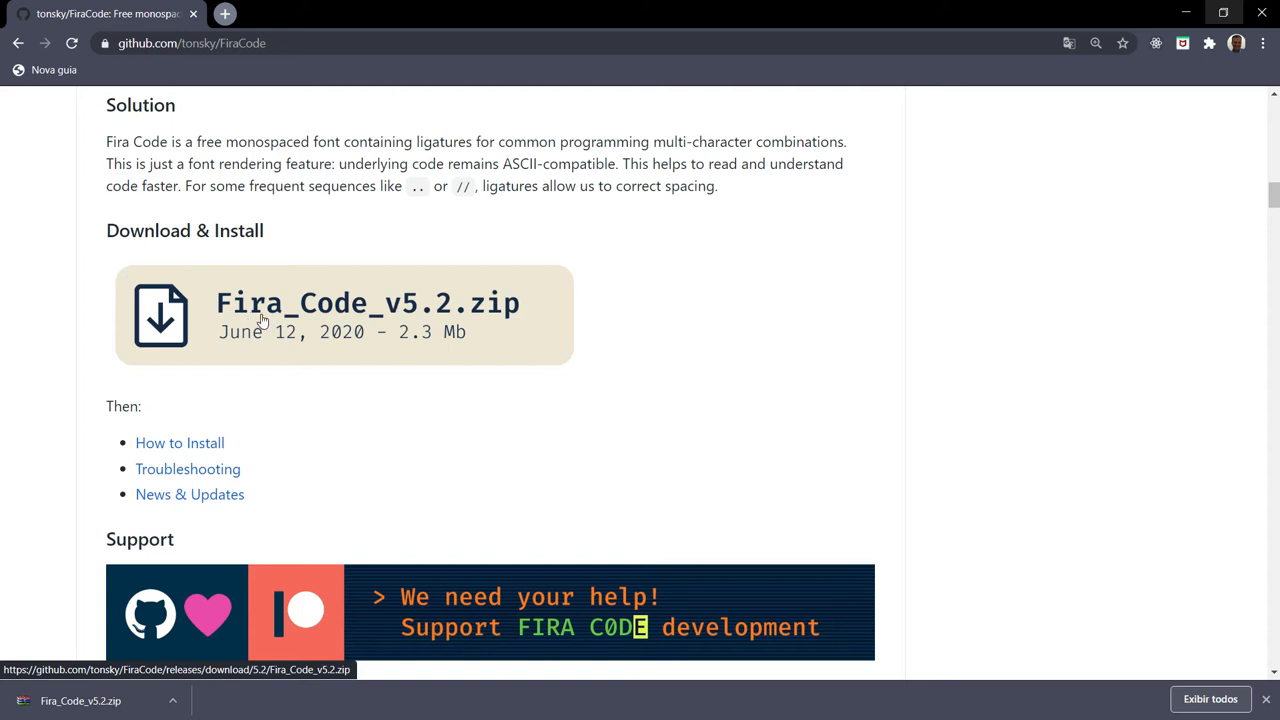
Extract the downloaded Fira_Code_v5.2.zip inside its Downloads\fira folder and open the extracted ttf folder
{"action": "left_click", "coordinate": [172, 700]}
{"action": "left_click", "coordinate": [207, 645]}
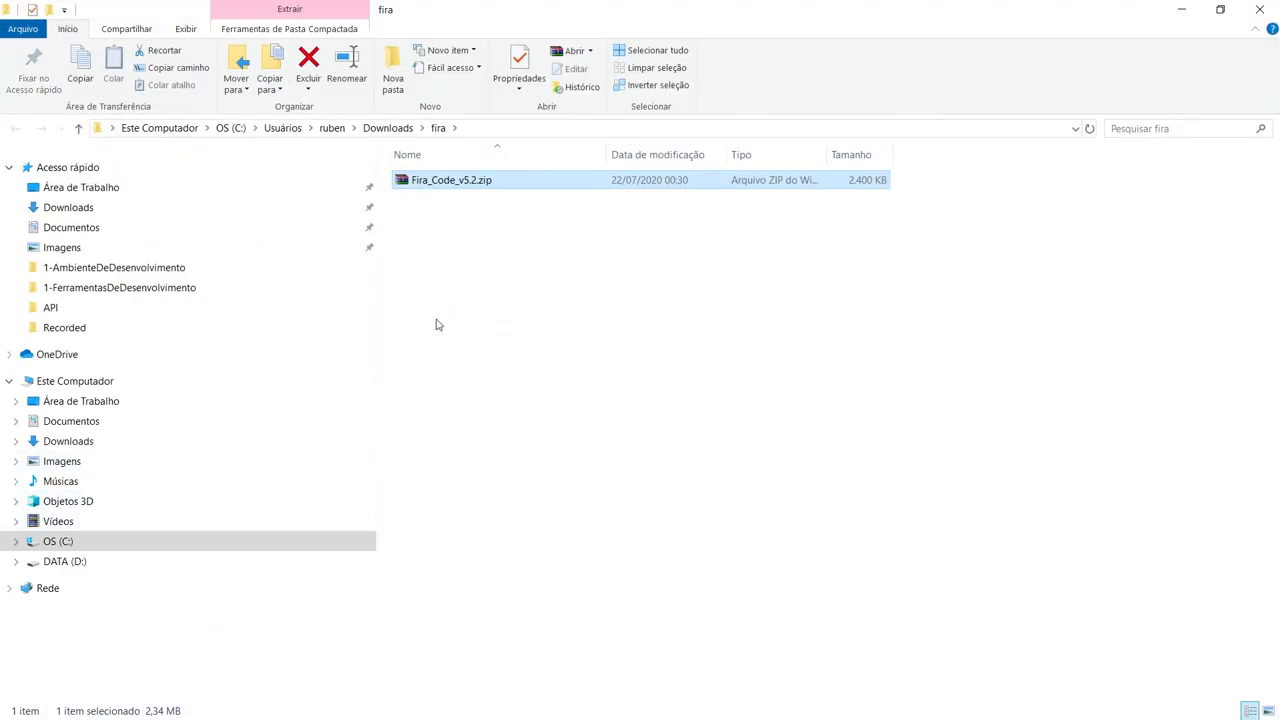
{"action": "right_click", "coordinate": [452, 187]}
{"action": "left_click", "coordinate": [507, 270]}
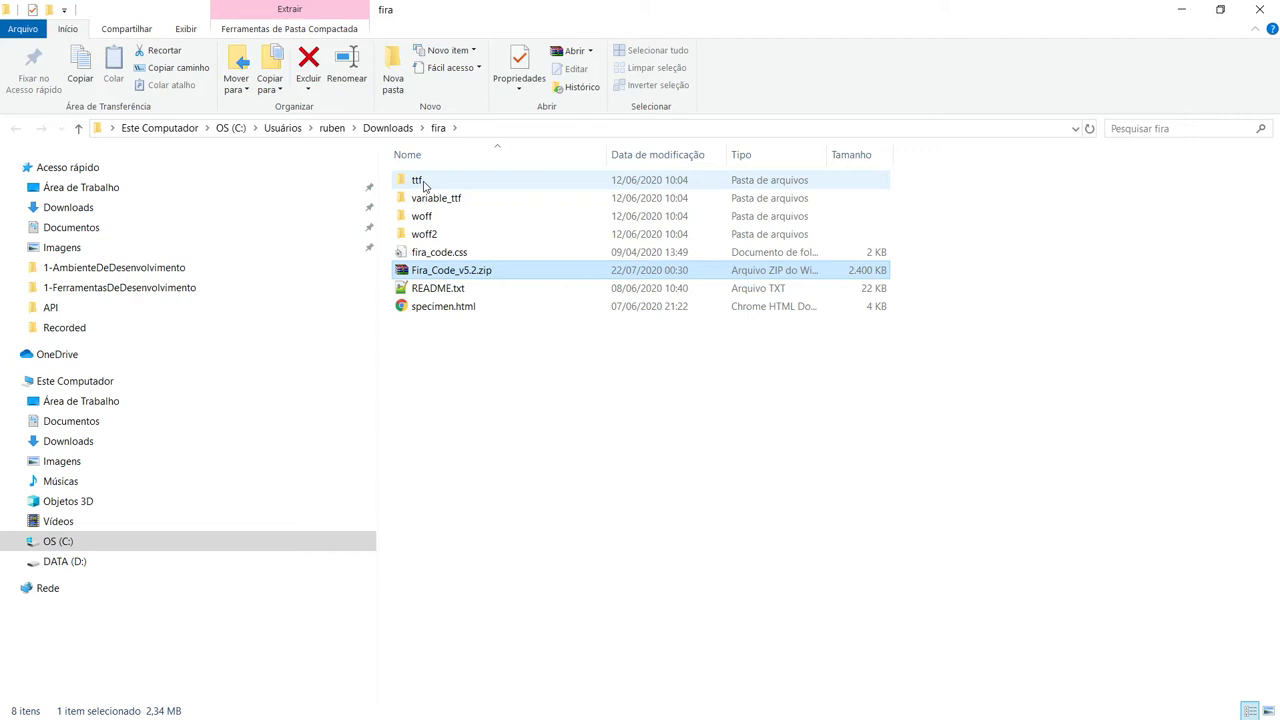
{"action": "double_click", "coordinate": [418, 181]}
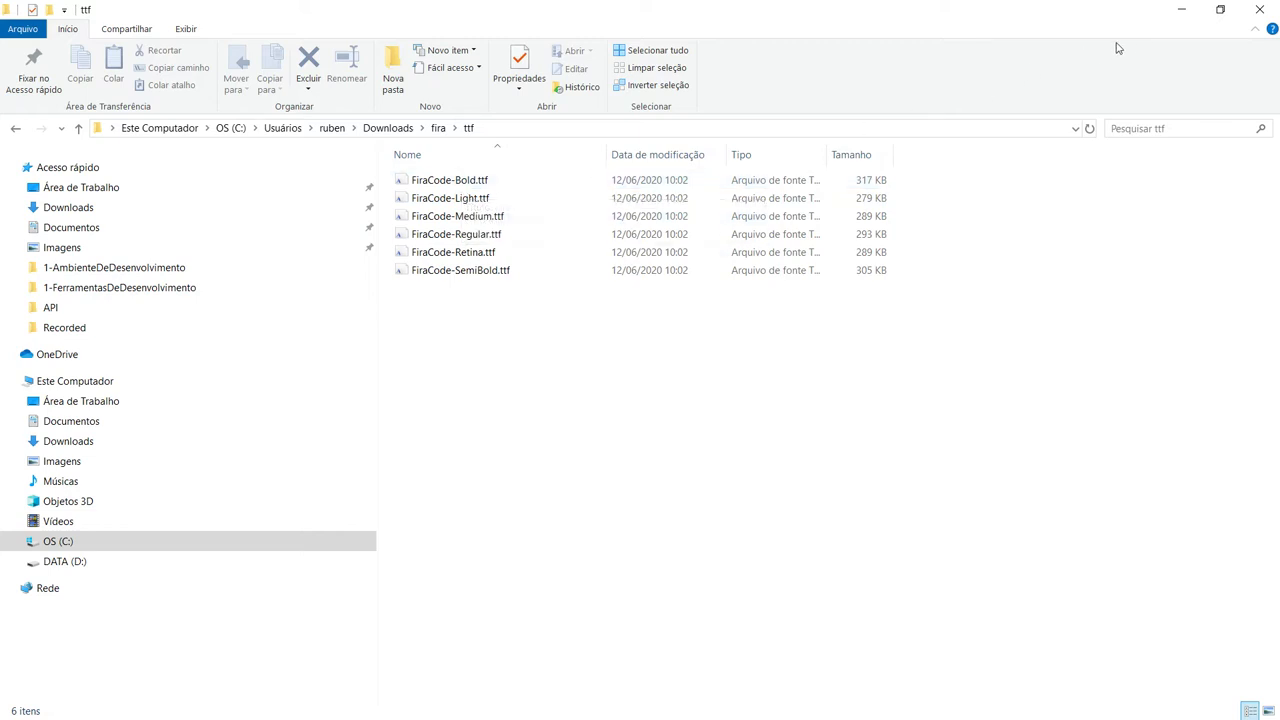
Minimize the File Explorer and Google Chrome windows and switch back to Visual Studio Code
{"action": "left_click", "coordinate": [1181, 10]}
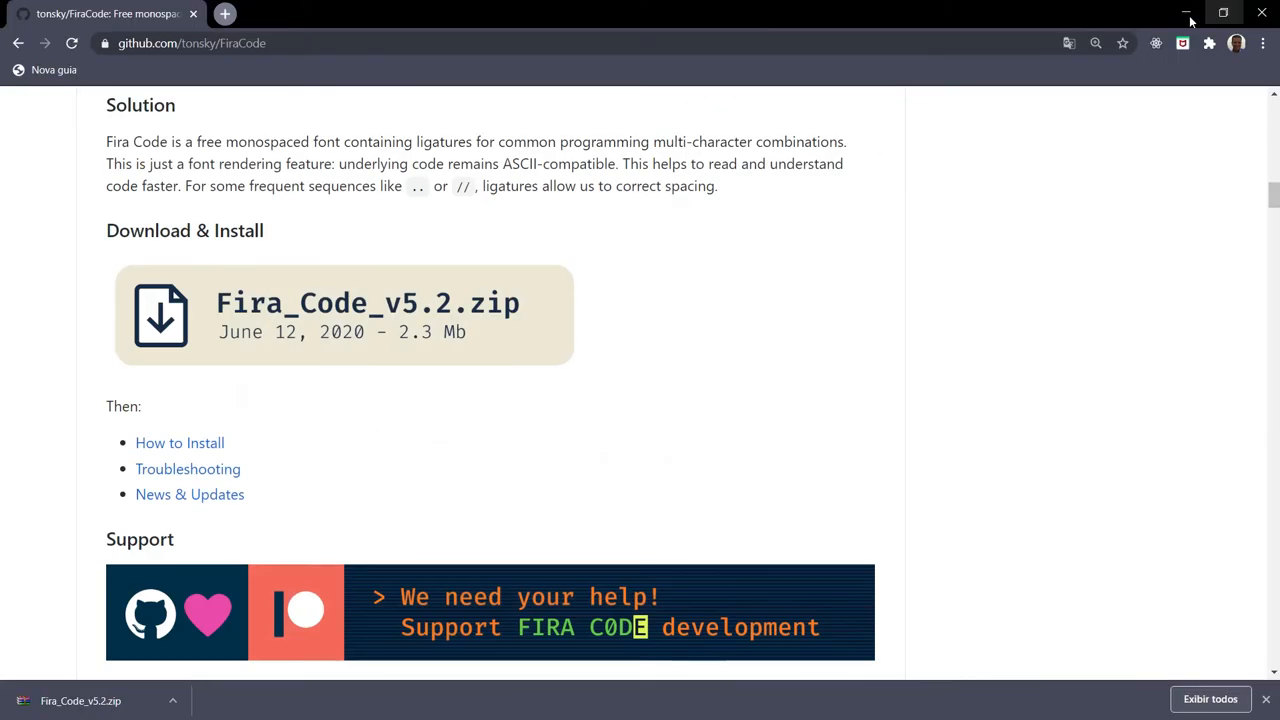
{"action": "left_click", "coordinate": [1188, 12]}
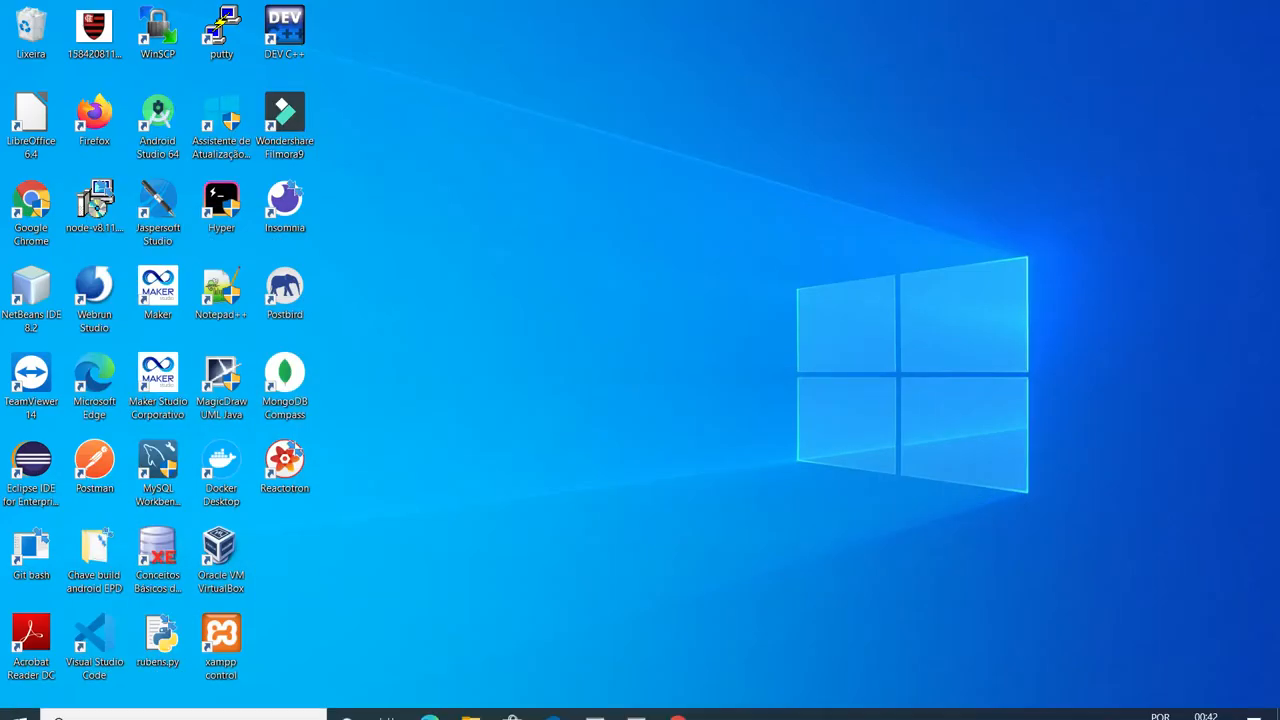
{"action": "left_click", "coordinate": [634, 706]}
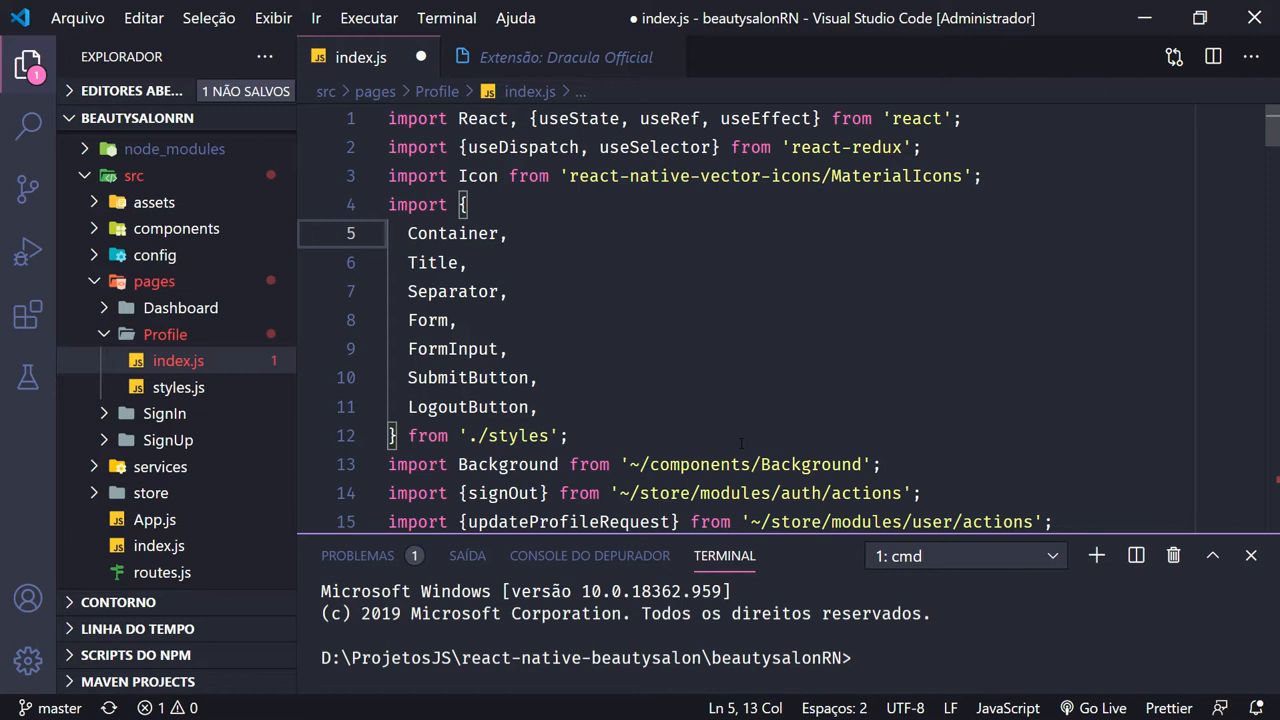
Search the extension marketplace for "material icone theme"
{"action": "left_click", "coordinate": [28, 318]}
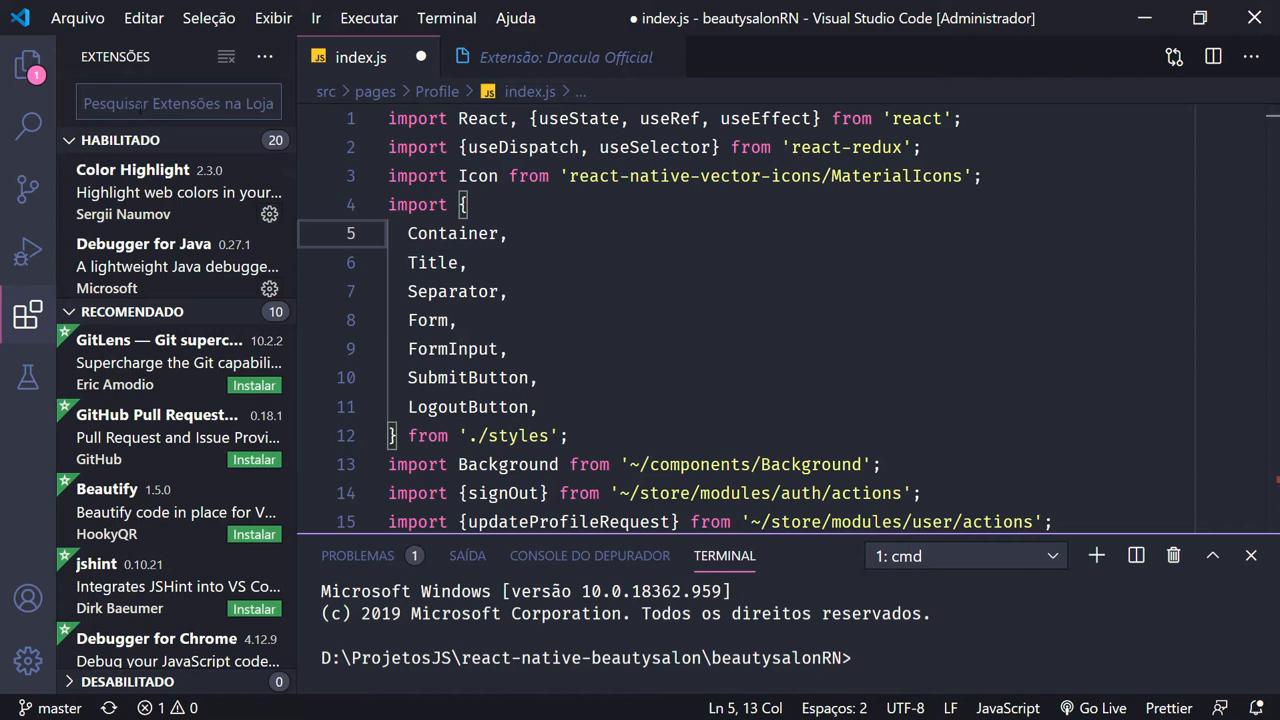
{"action": "type", "text": "maer"}
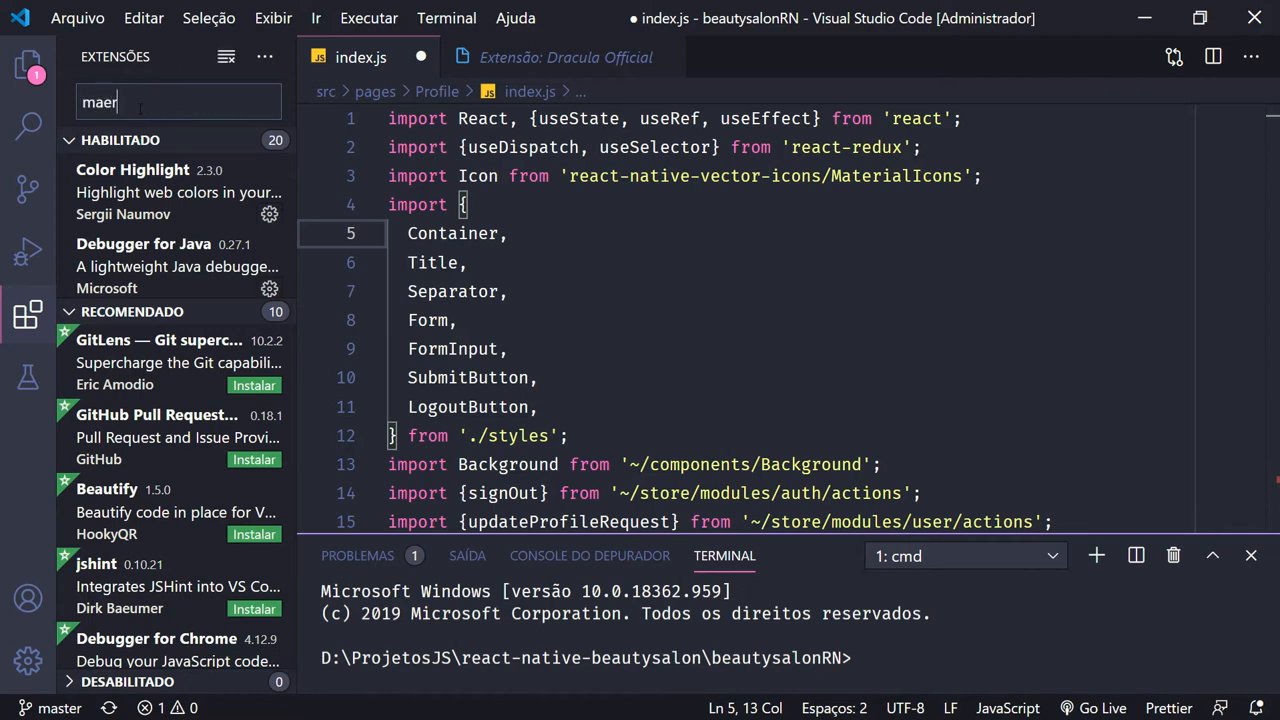
{"action": "key", "text": "BackSpace"}
{"action": "key", "text": "BackSpace"}
{"action": "type", "text": "terial icone"}
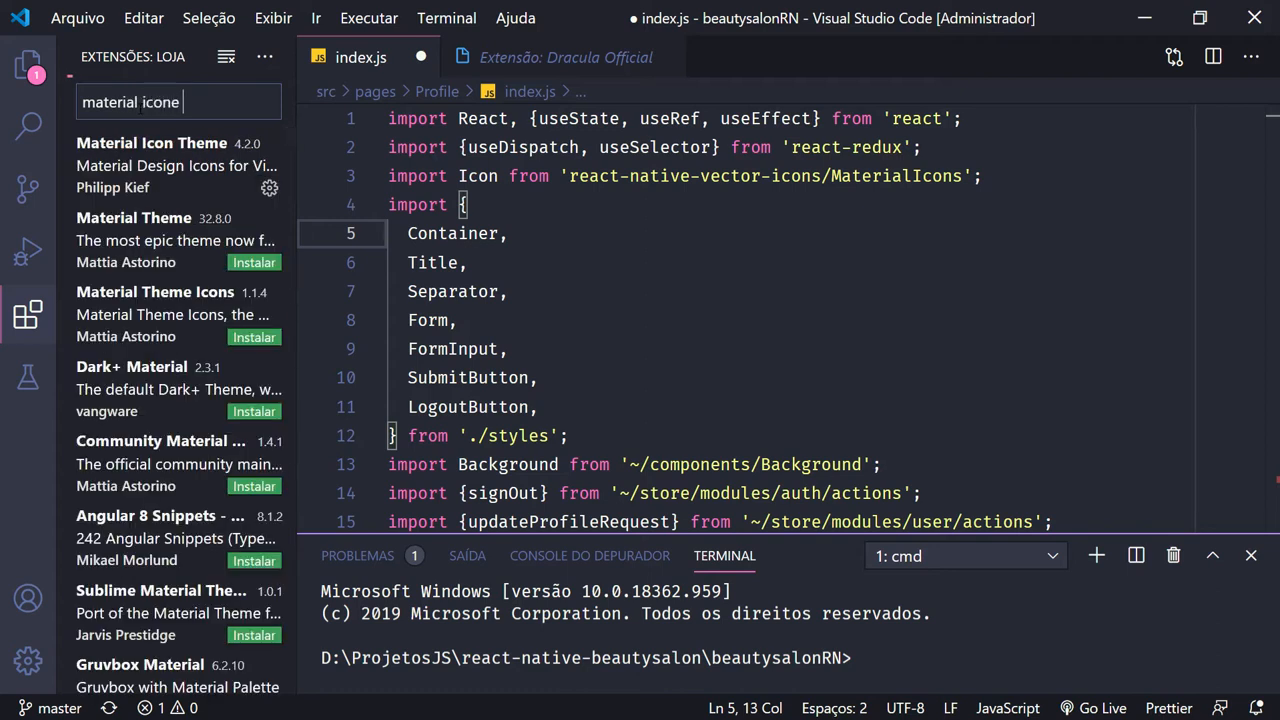
{"action": "type", "text": " theme"}
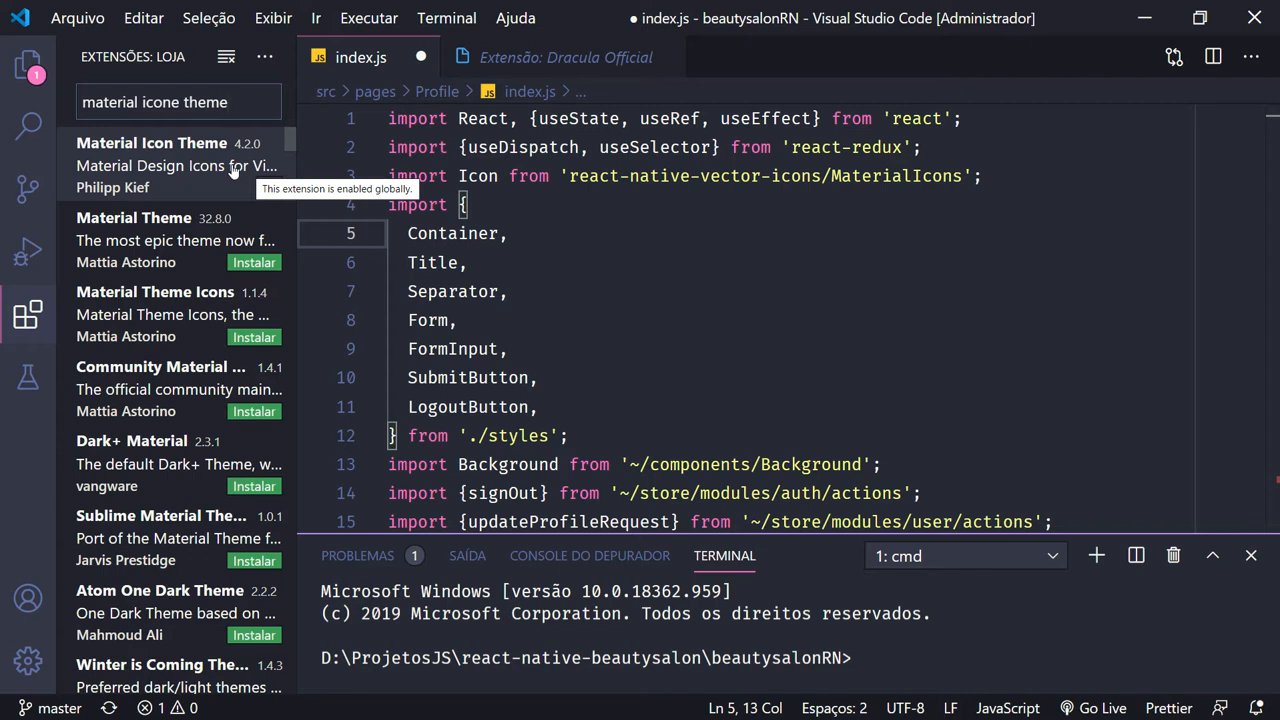
Return to the project files and save the Profile folder's index.js
{"action": "left_click", "coordinate": [33, 68]}
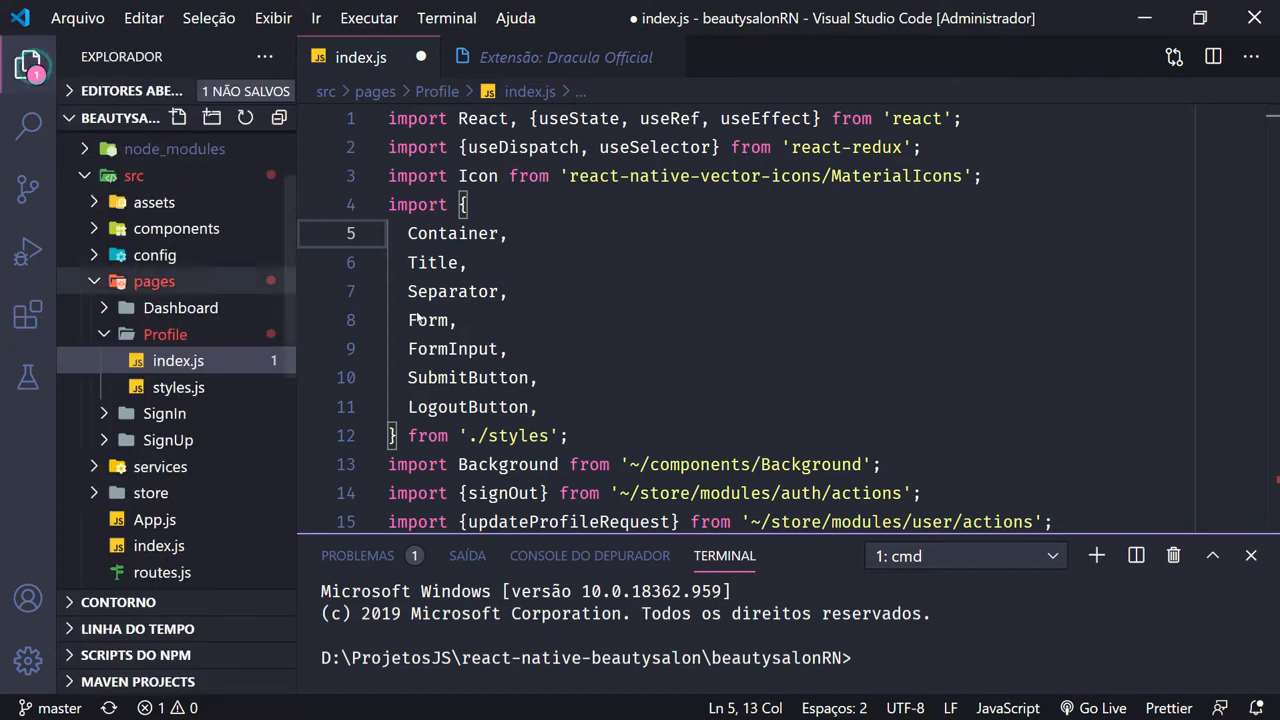
{"action": "left_click", "coordinate": [635, 328]}
{"action": "key", "text": "ctrl+s"}
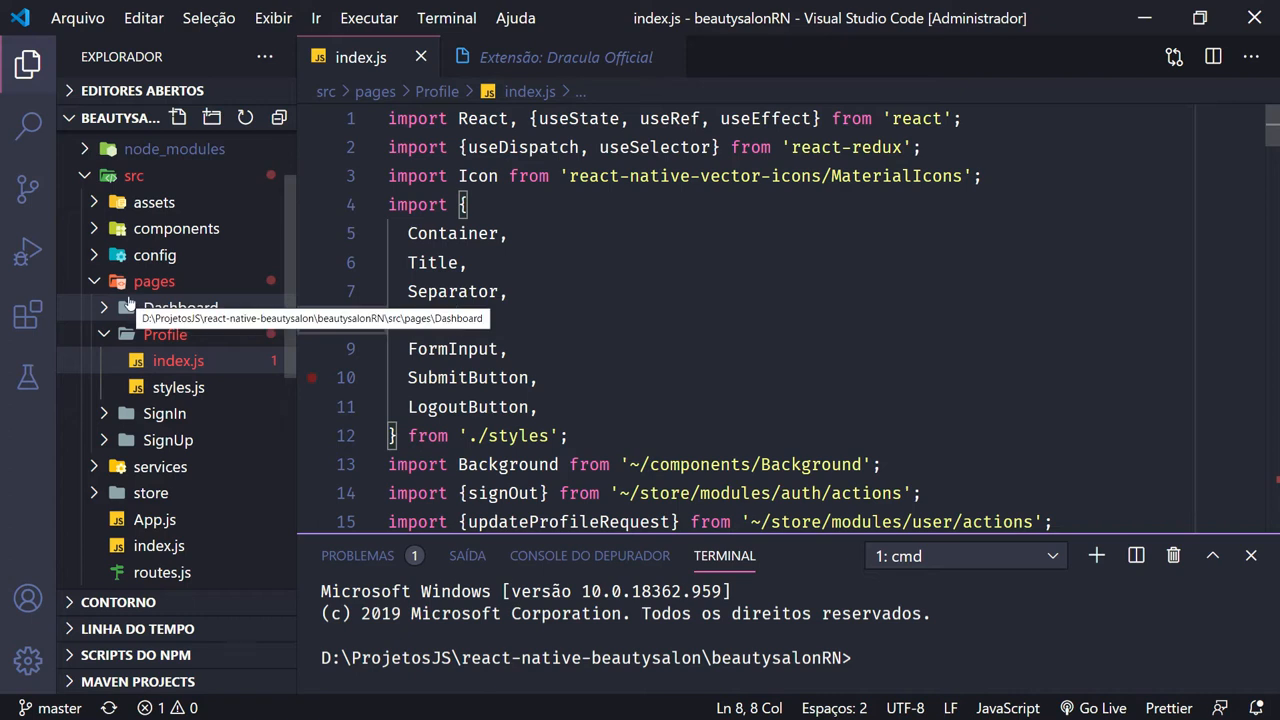
Replace the extension marketplace search with "color highlight"
{"action": "left_click", "coordinate": [28, 316]}
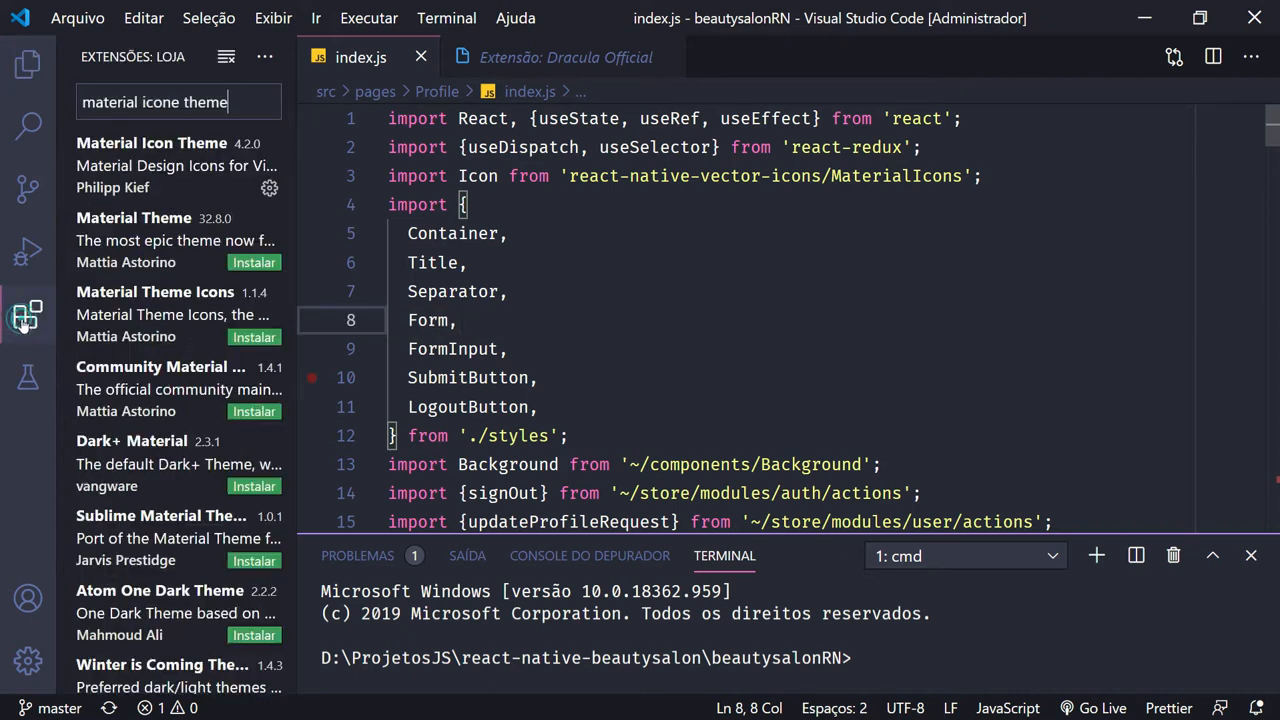
{"action": "left_click", "coordinate": [246, 107]}
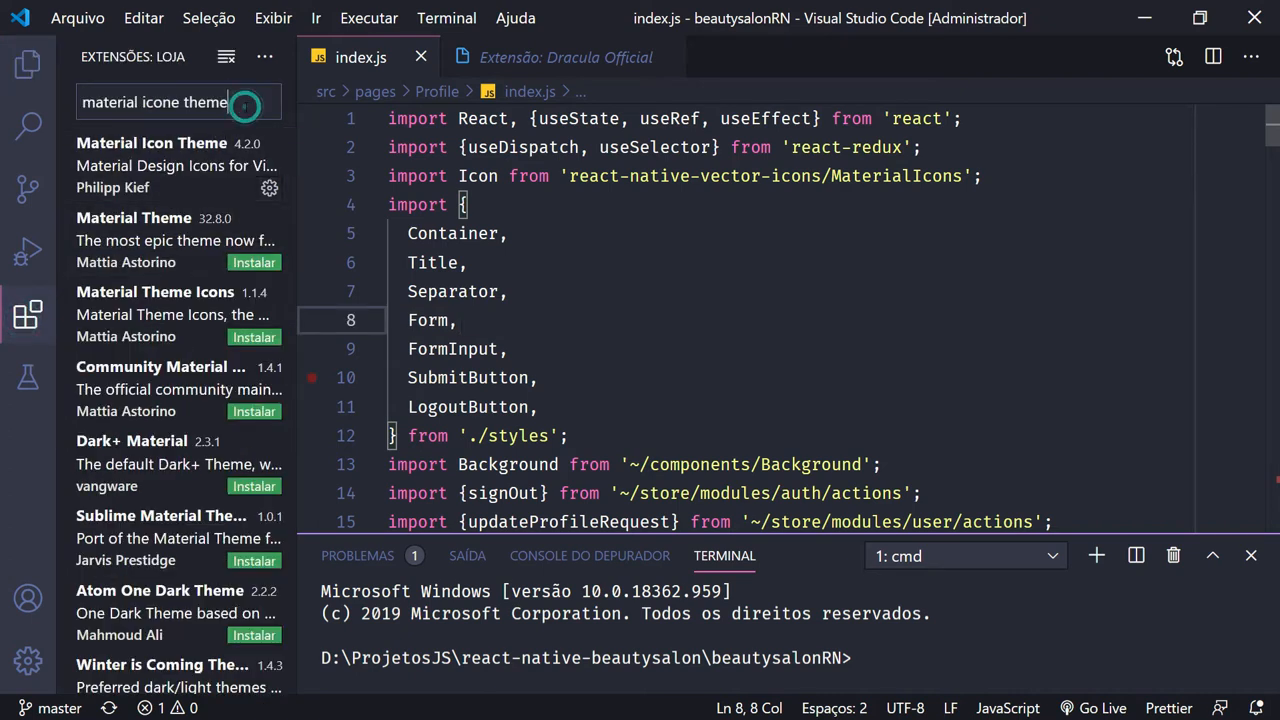
{"action": "key", "text": "BackSpace"}
{"action": "key", "text": "BackSpace"}
{"action": "key", "text": "BackSpace"}
{"action": "key", "text": "BackSpace"}
{"action": "key", "text": "BackSpace"}
{"action": "key", "text": "BackSpace"}
{"action": "key", "text": "BackSpace"}
{"action": "key", "text": "BackSpace"}
{"action": "key", "text": "BackSpace"}
{"action": "key", "text": "BackSpace"}
{"action": "key", "text": "BackSpace"}
{"action": "key", "text": "BackSpace"}
{"action": "key", "text": "BackSpace"}
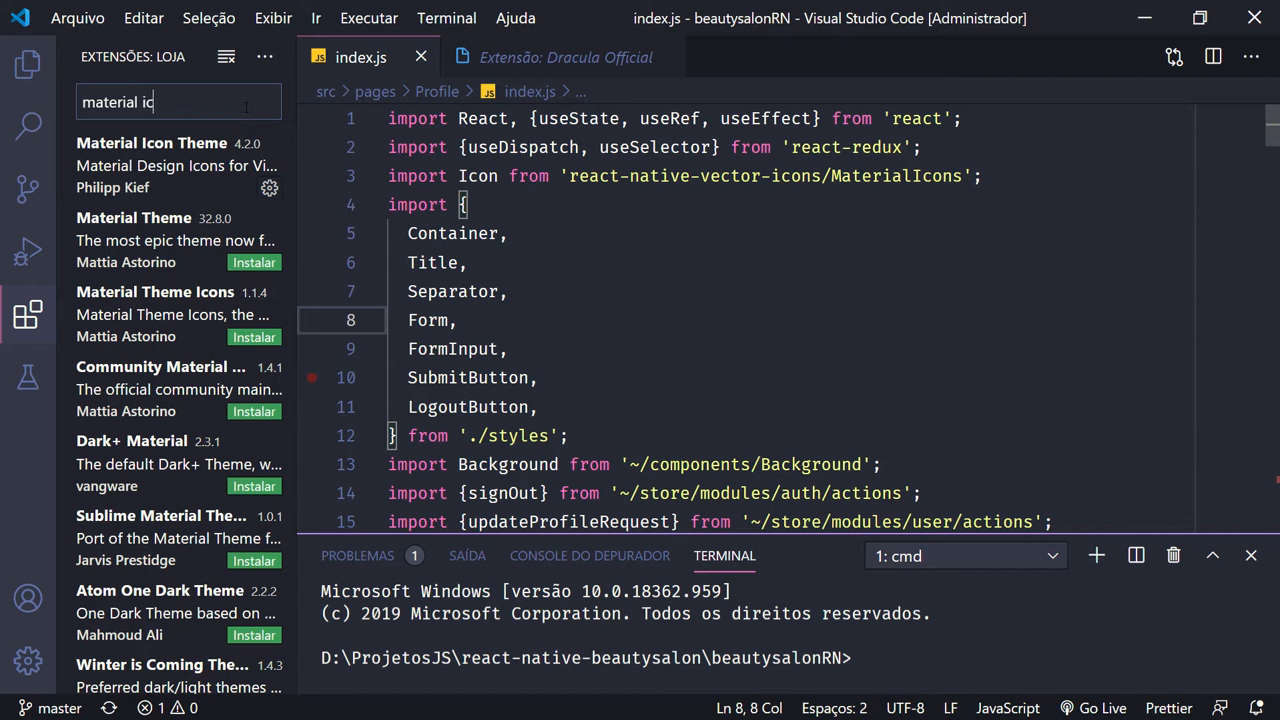
{"action": "key", "text": "BackSpace"}
{"action": "key", "text": "BackSpace"}
{"action": "key", "text": "BackSpace"}
{"action": "key", "text": "BackSpace"}
{"action": "key", "text": "BackSpace"}
{"action": "key", "text": "BackSpace"}
{"action": "key", "text": "BackSpace"}
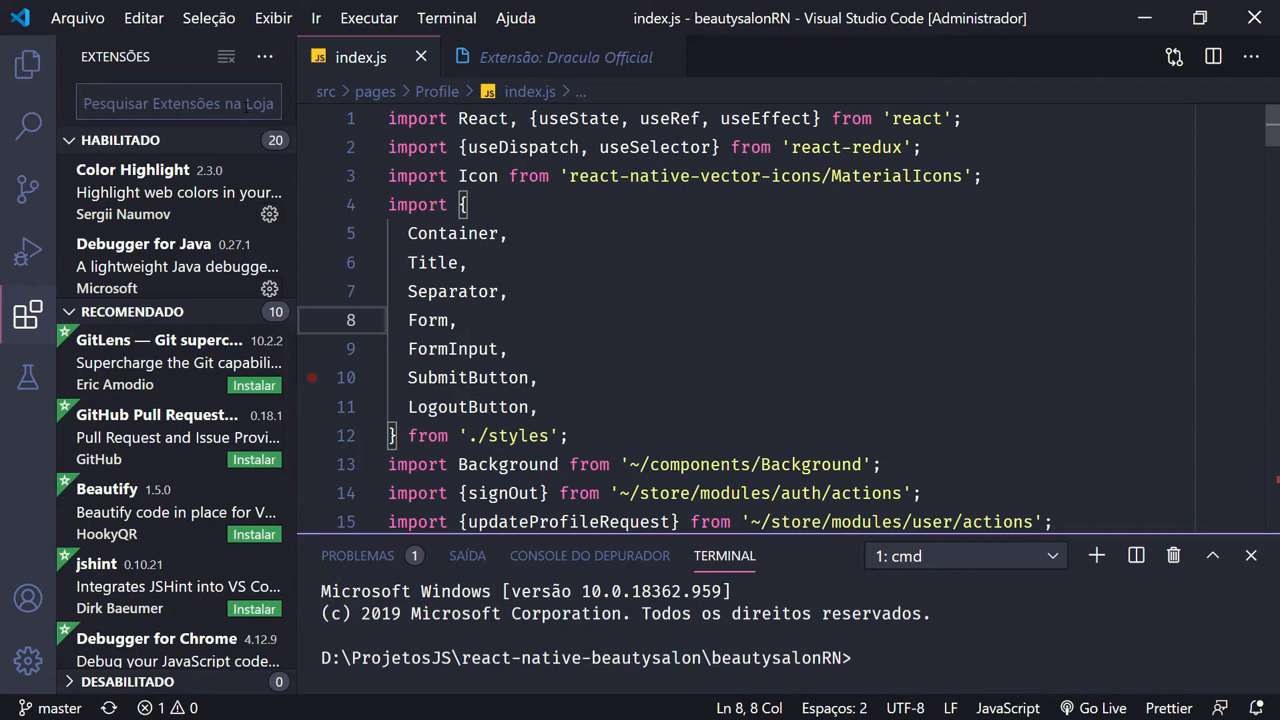
{"action": "type", "text": "colo"}
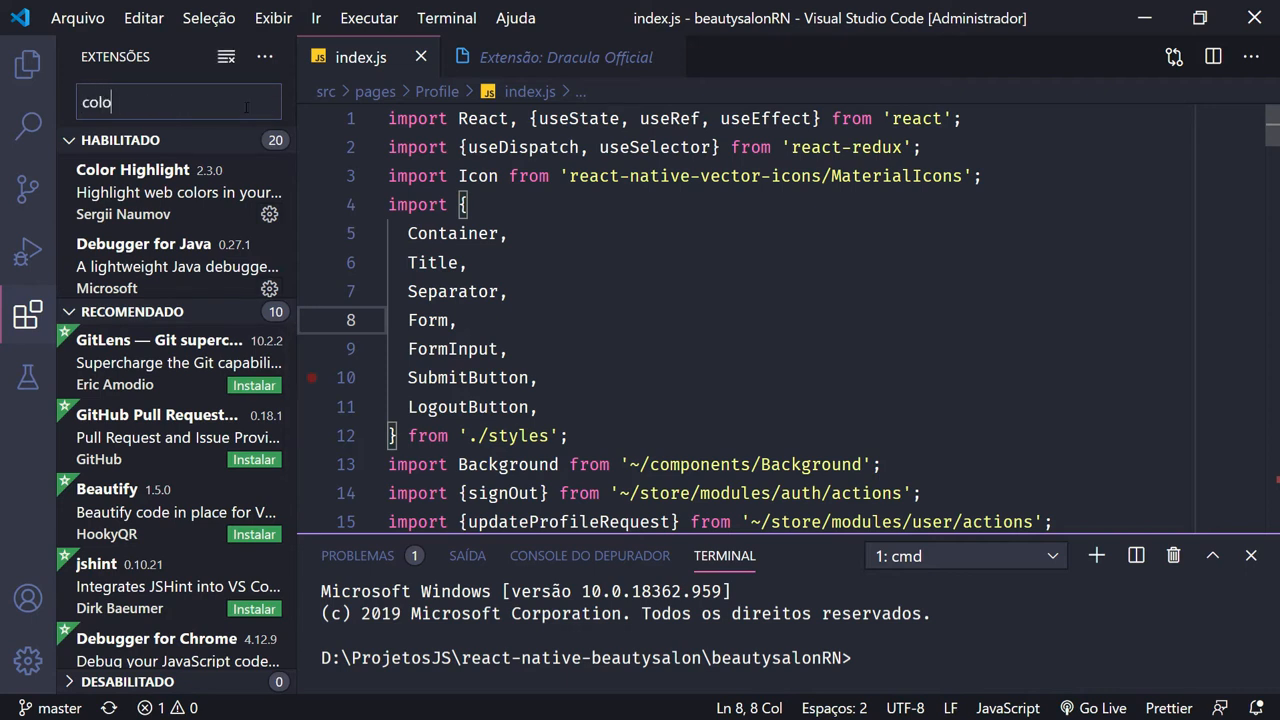
{"action": "type", "text": "r high"}
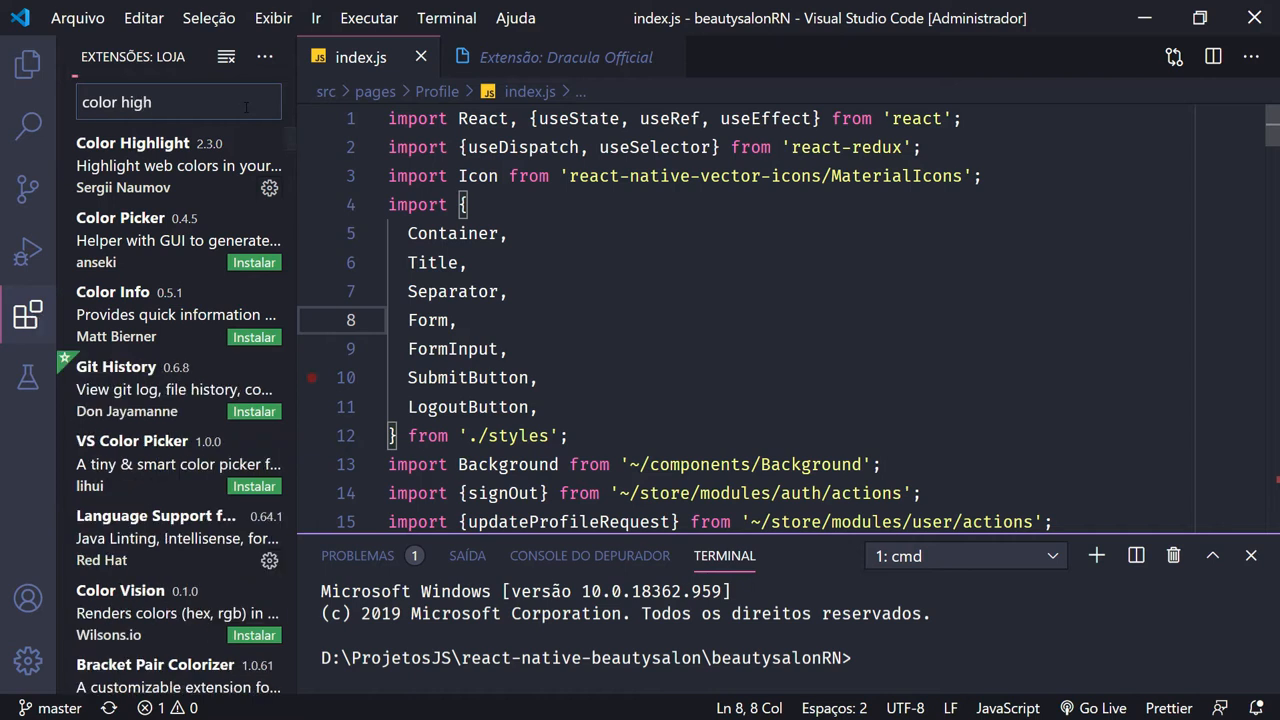
{"action": "type", "text": "li"}
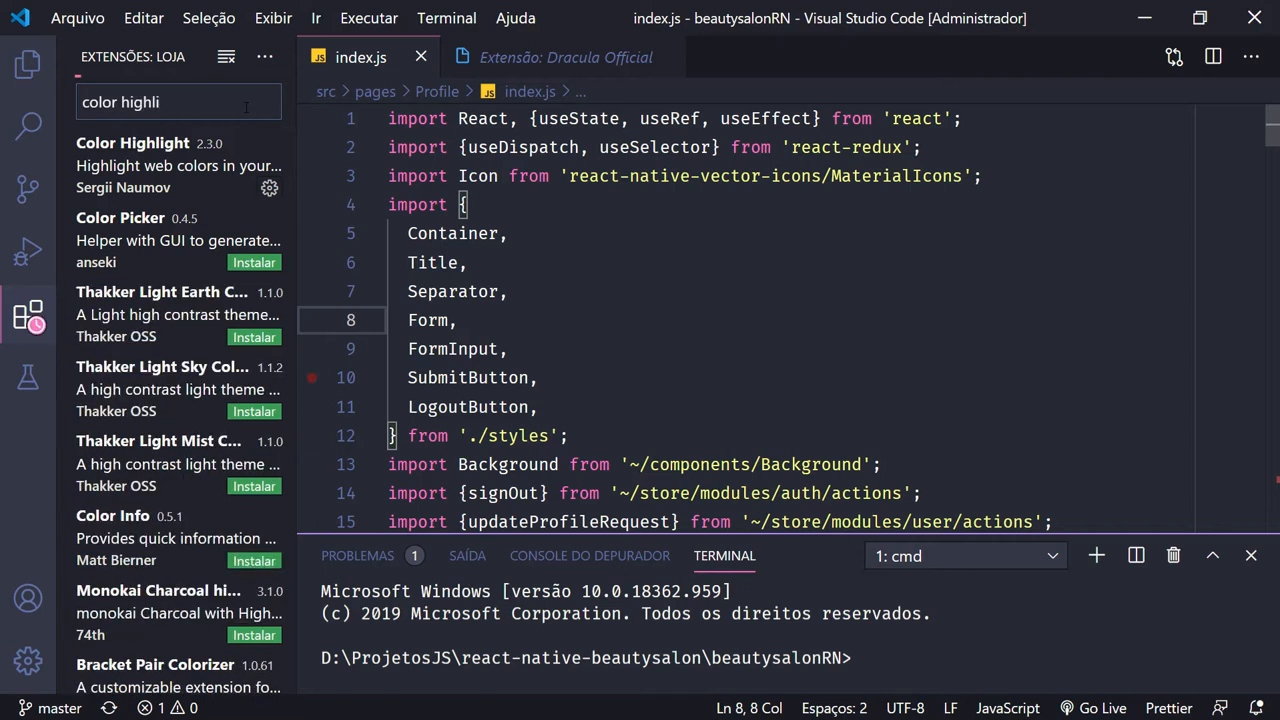
{"action": "type", "text": "ght"}
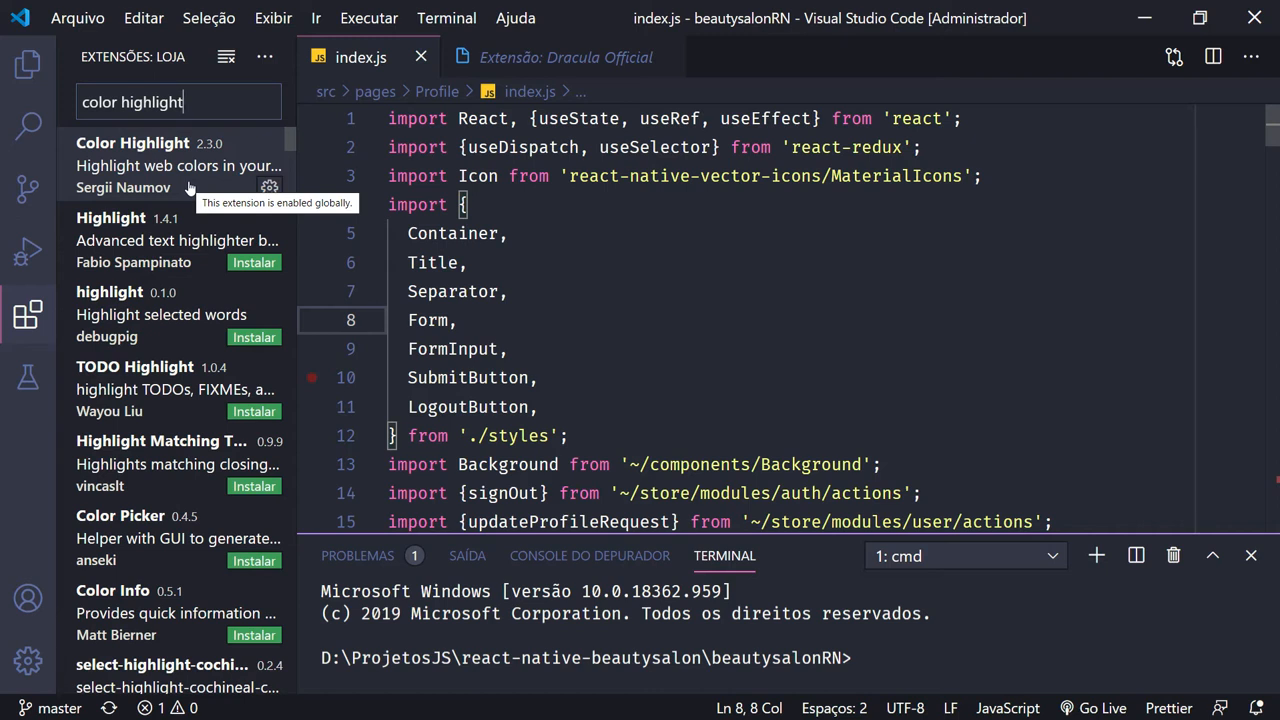
Open the Profile folder's styles.js and examine how its color values are highlighted, down to the LogoutButton style
{"action": "left_click", "coordinate": [28, 62]}
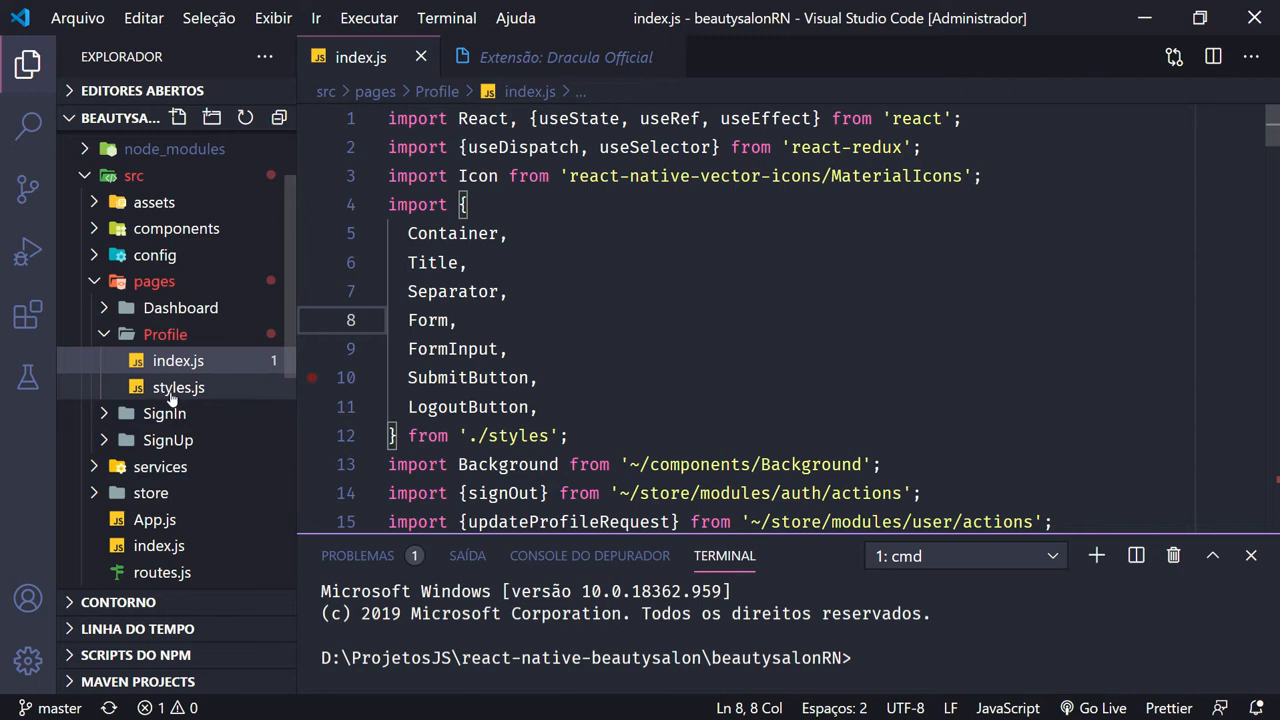
{"action": "left_click", "coordinate": [170, 390]}
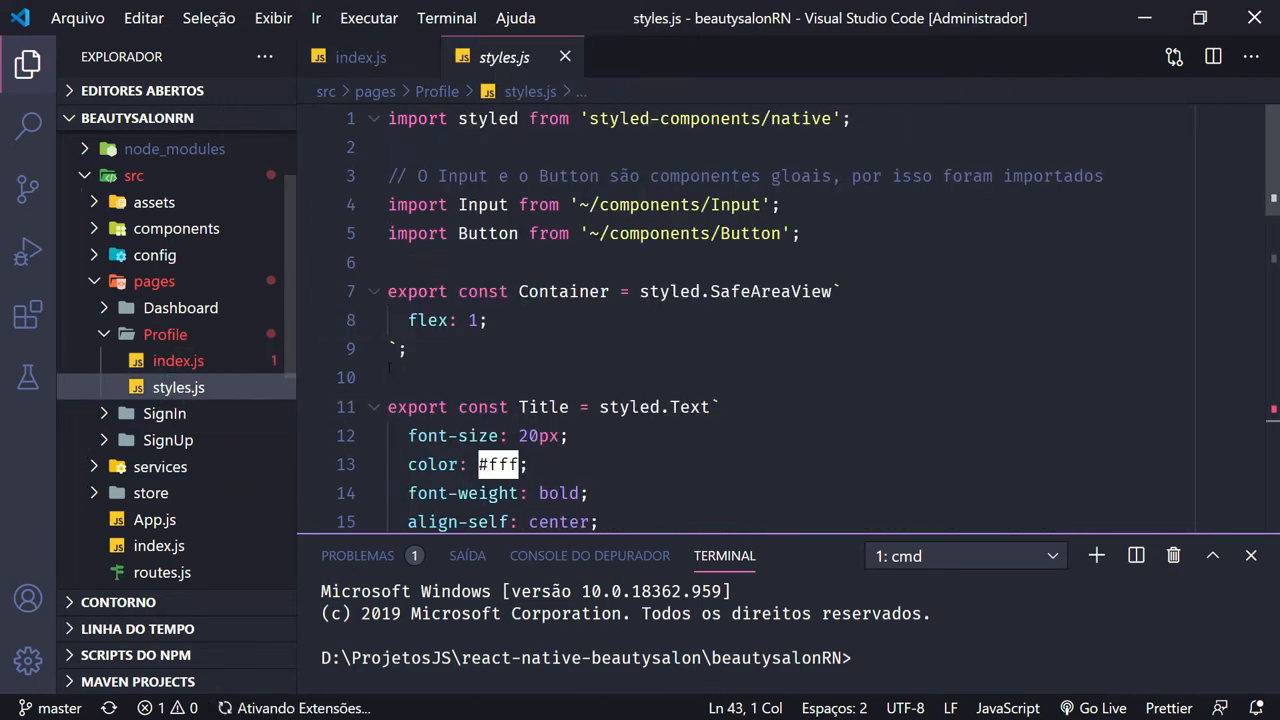
{"action": "scroll", "coordinate": [705, 357], "scroll_direction": "down", "scroll_amount": 3}
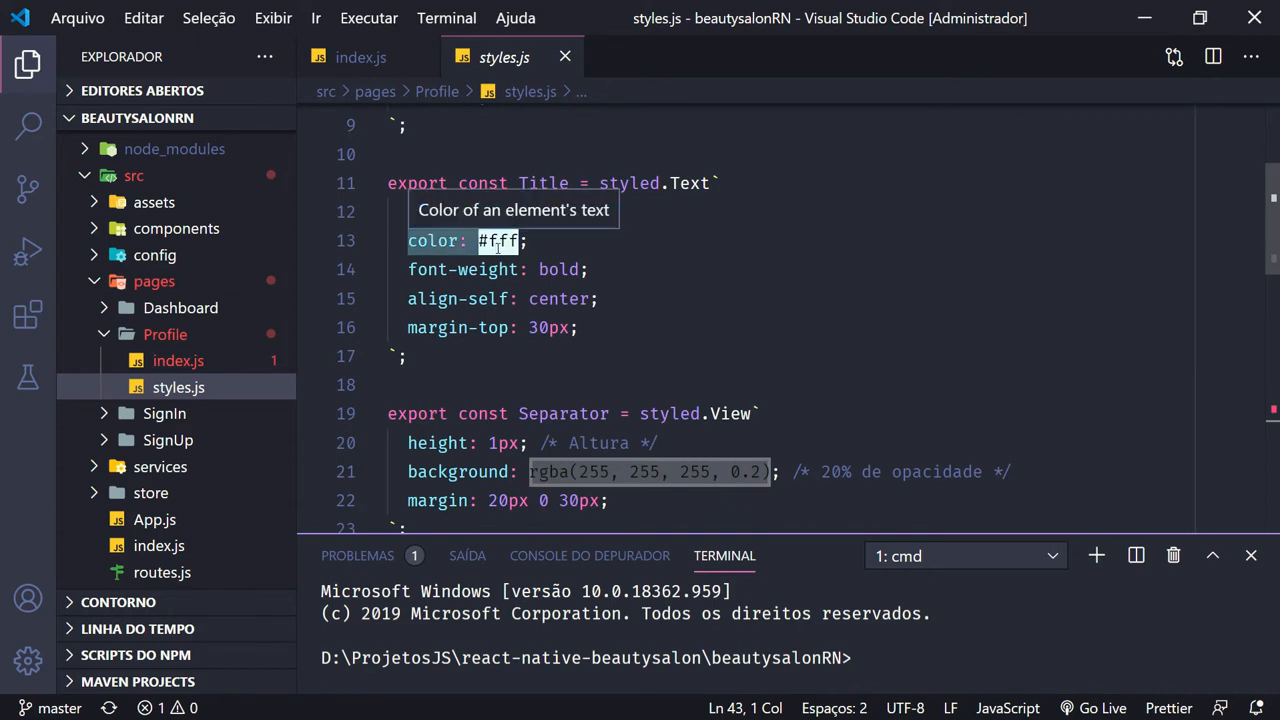
{"action": "scroll", "coordinate": [530, 275], "scroll_direction": "down", "scroll_amount": 5}
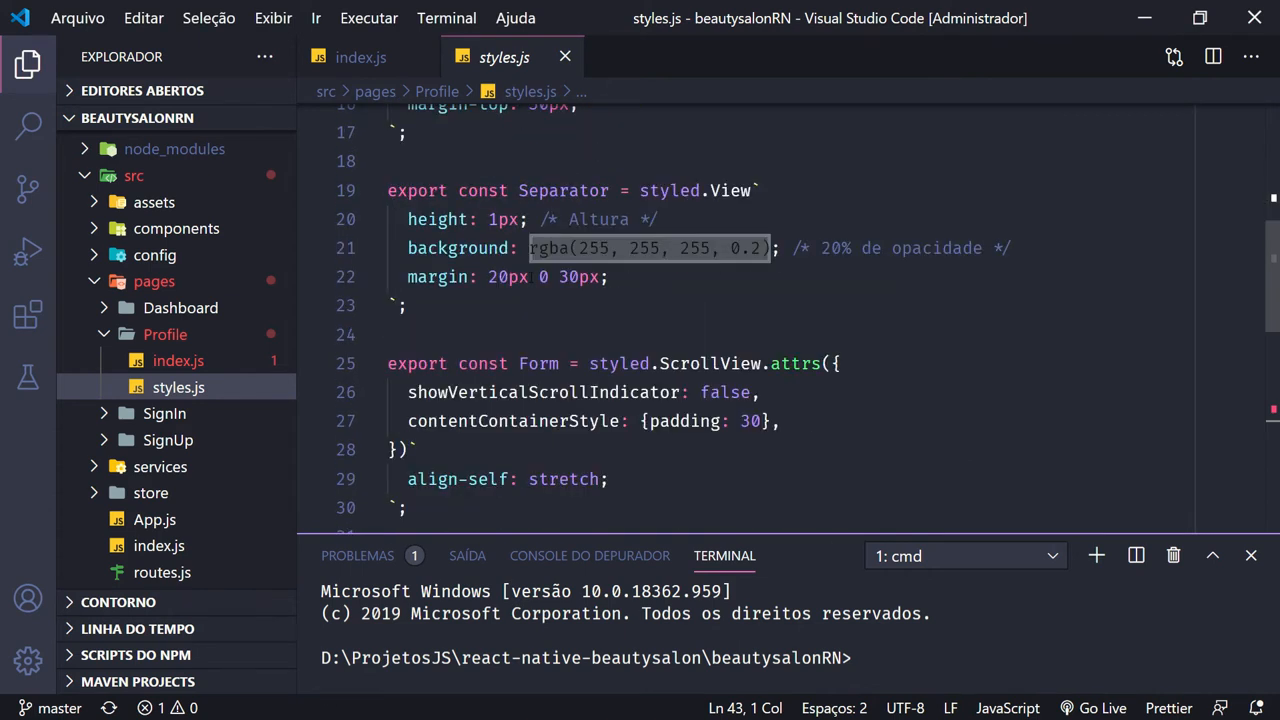
{"action": "scroll", "coordinate": [470, 378], "scroll_direction": "down", "scroll_amount": 3}
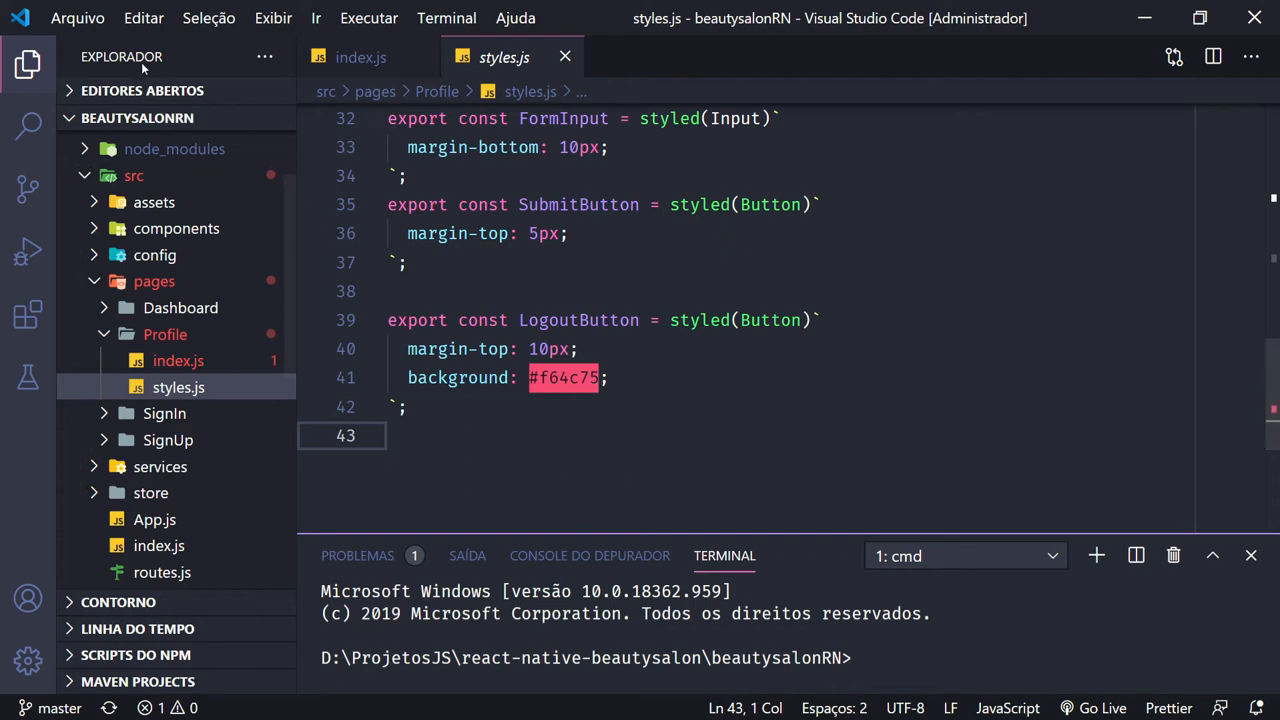
Open the user settings.json from the Settings editor, and call it up again with the Preferences: Open Settings (JSON) command
{"action": "left_click", "coordinate": [72, 22]}
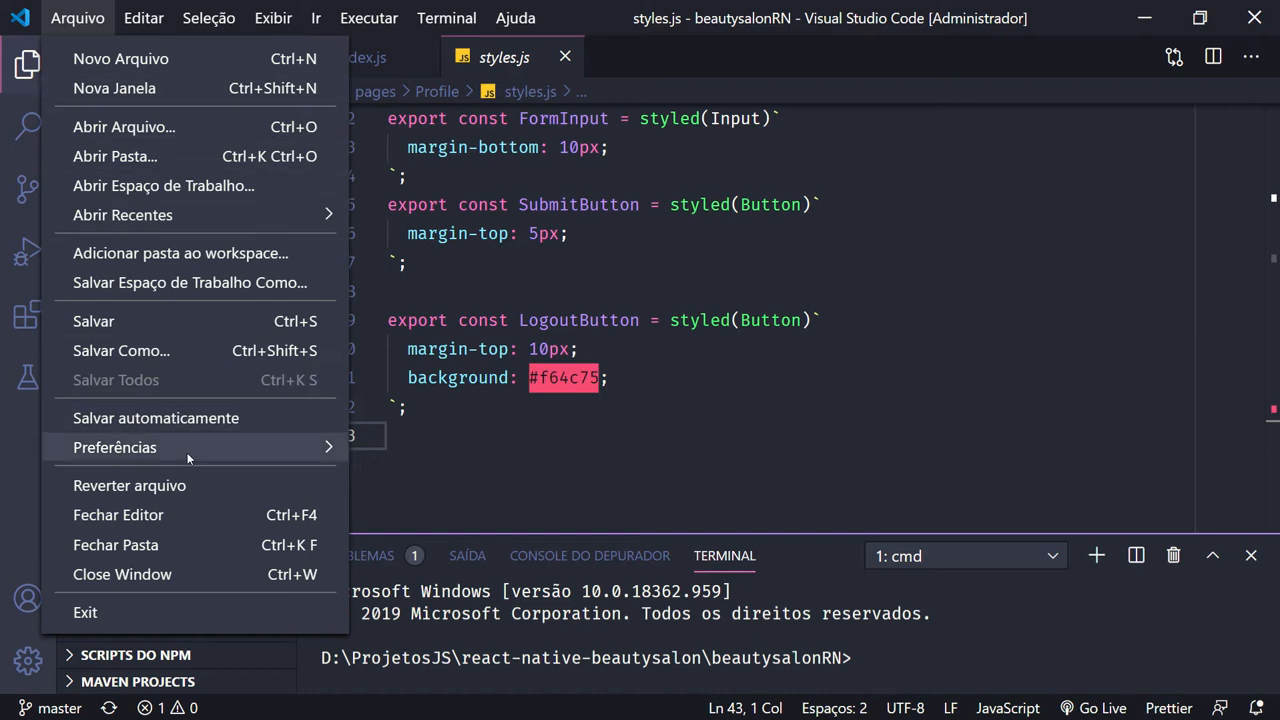
{"action": "mouse_move", "coordinate": [187, 458]}
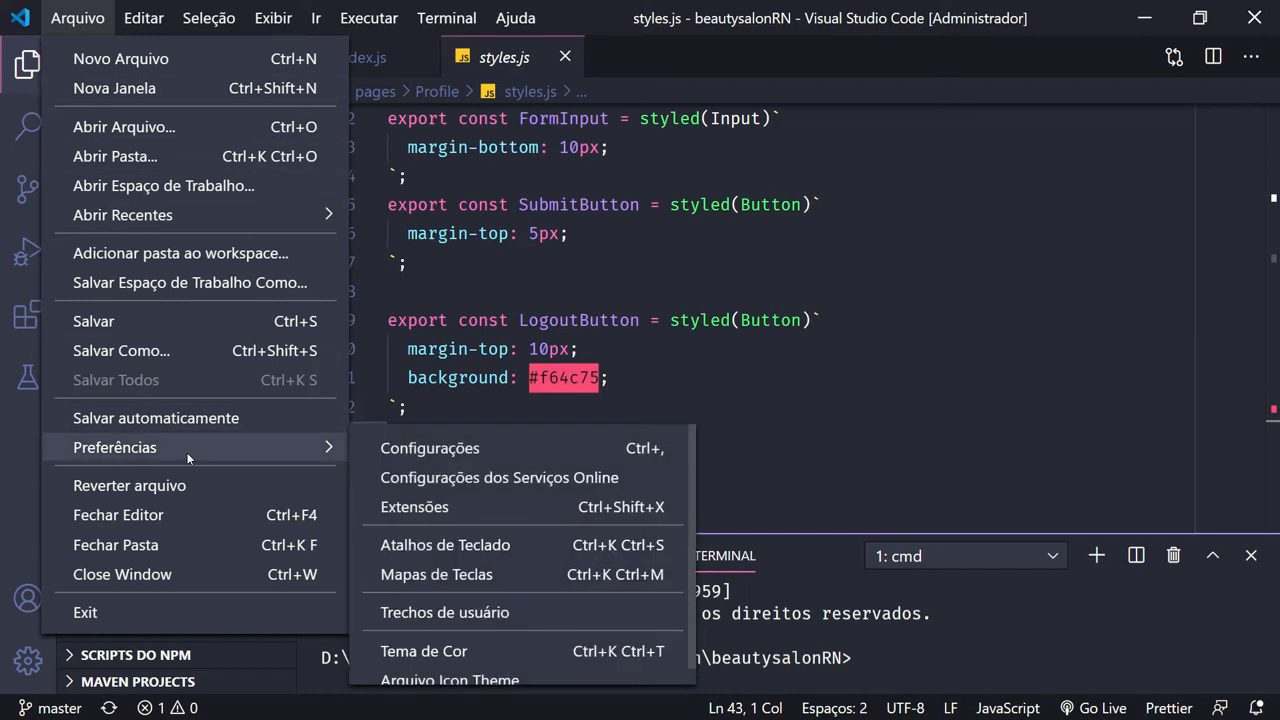
{"action": "left_click", "coordinate": [440, 450]}
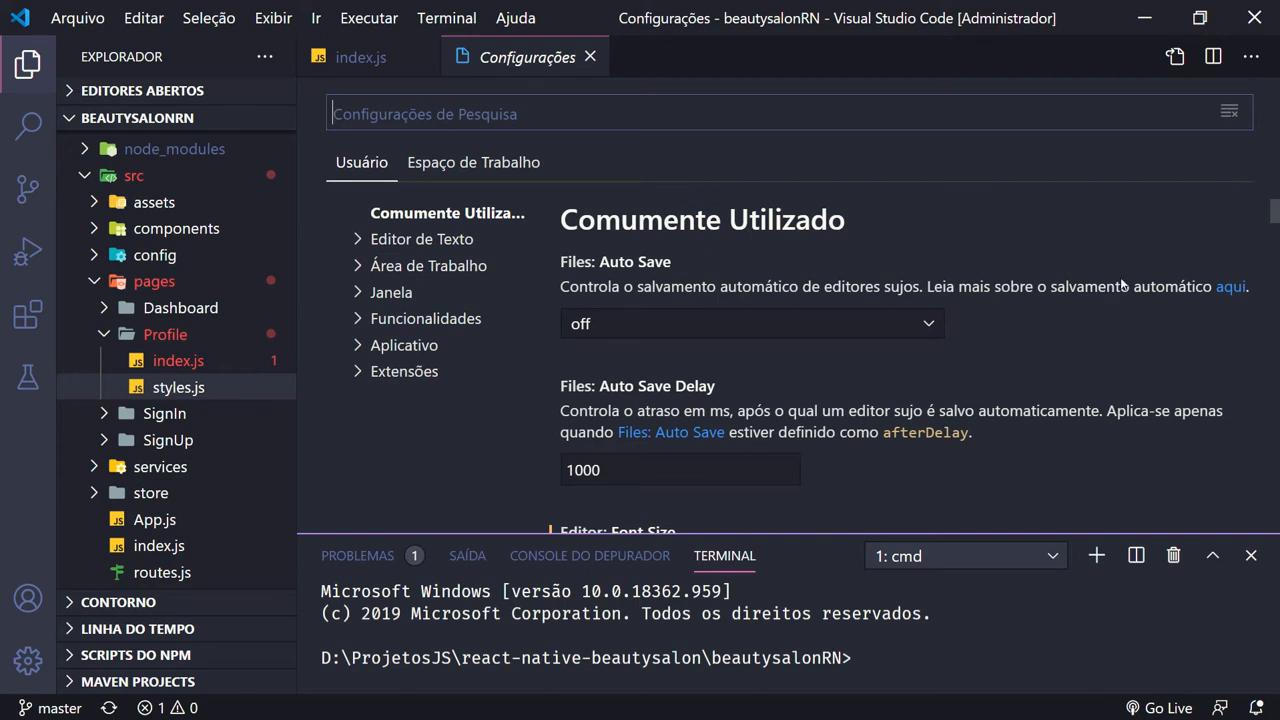
{"action": "left_click", "coordinate": [1177, 60]}
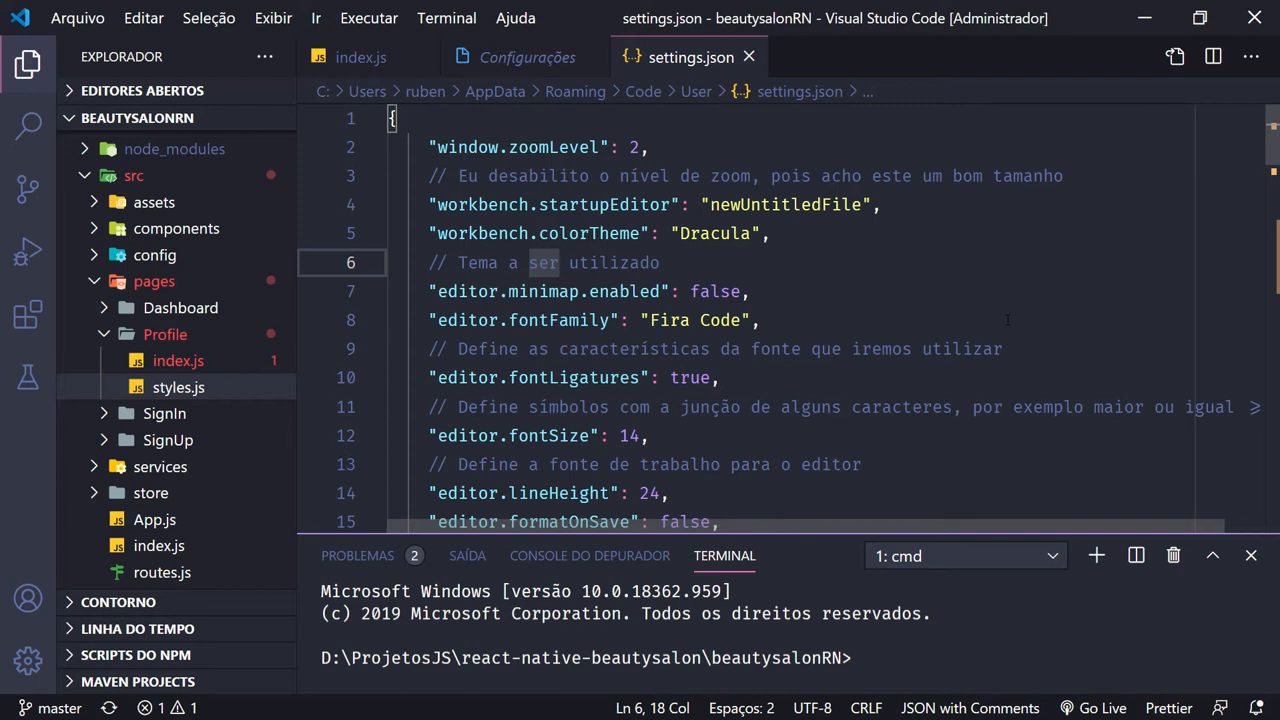
{"action": "key", "text": "ctrl+shift+p"}
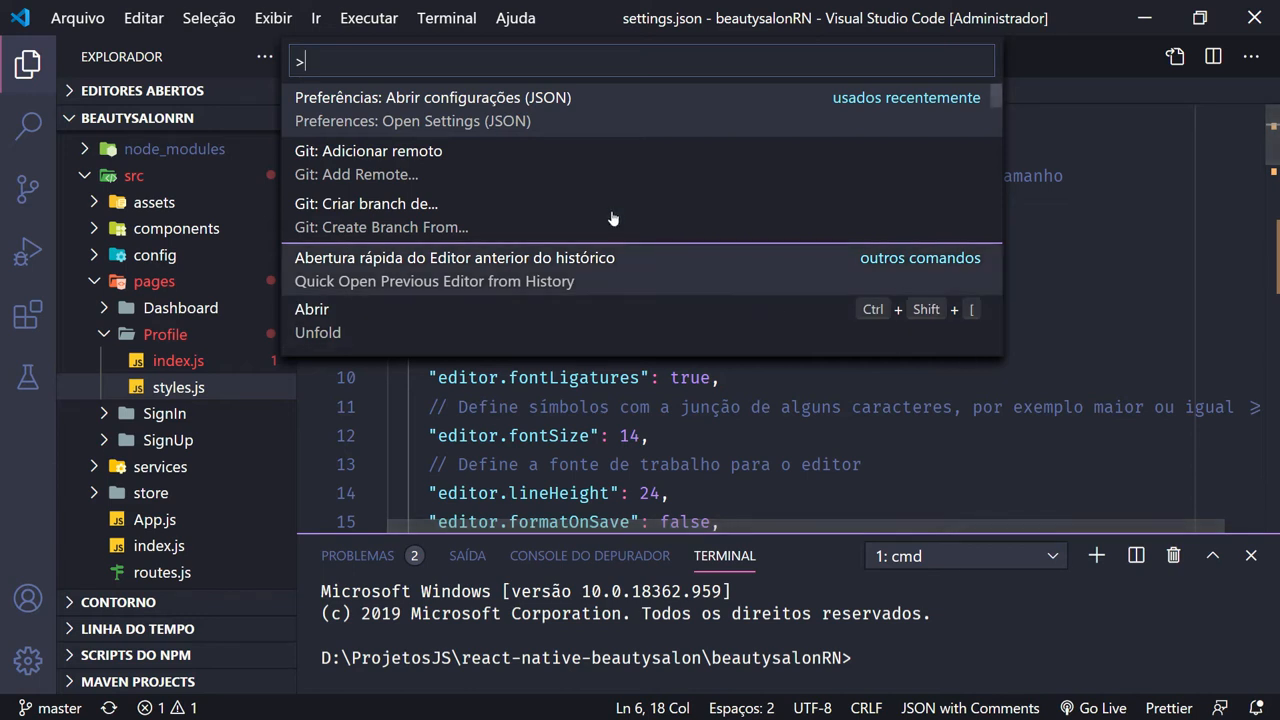
{"action": "left_click", "coordinate": [460, 107]}
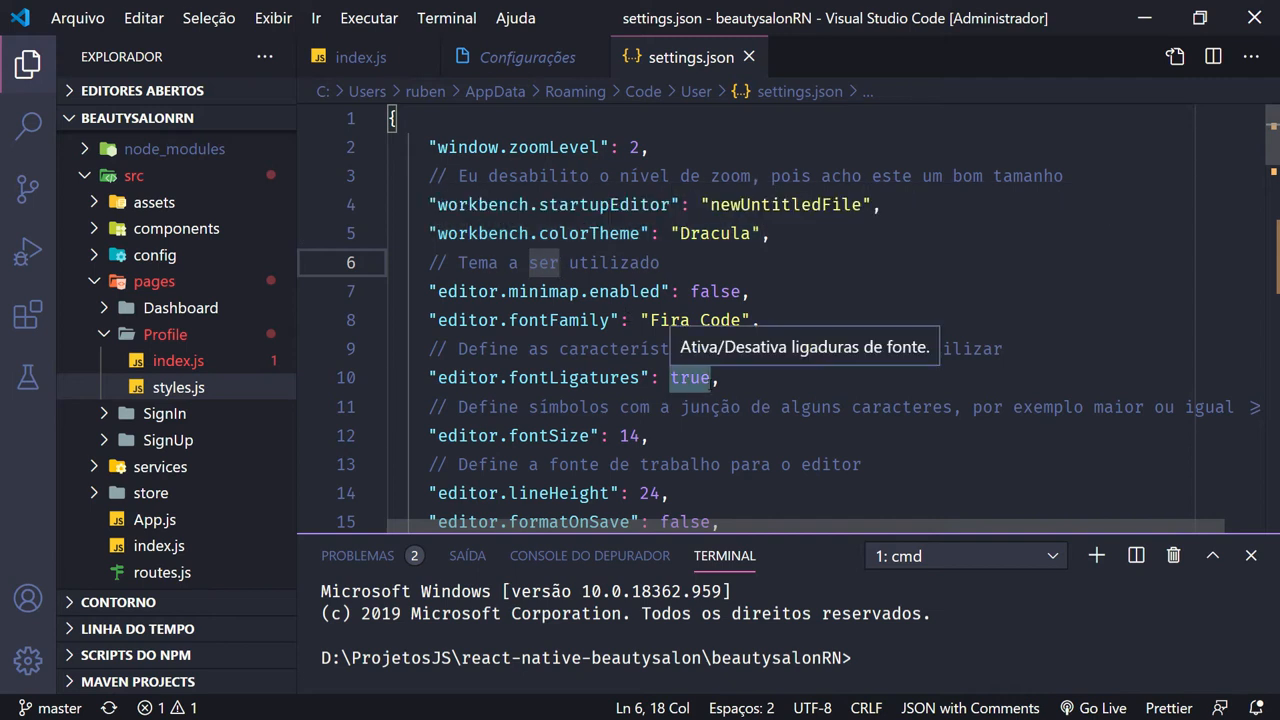
Examine the settings.json entries for font family, ligatures, font size, line height, rulers, code actions on save and ESLint validation
{"action": "scroll", "coordinate": [776, 390], "scroll_direction": "down", "scroll_amount": 2}
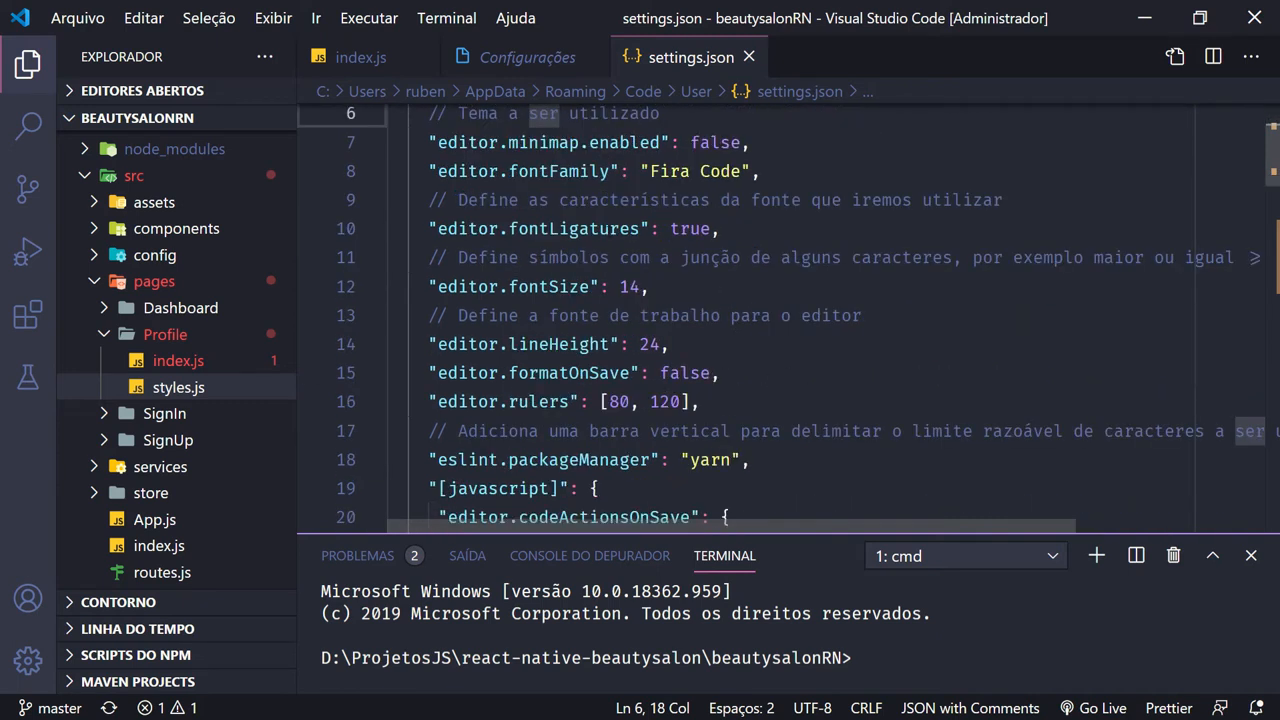
{"action": "mouse_move", "coordinate": [556, 177]}
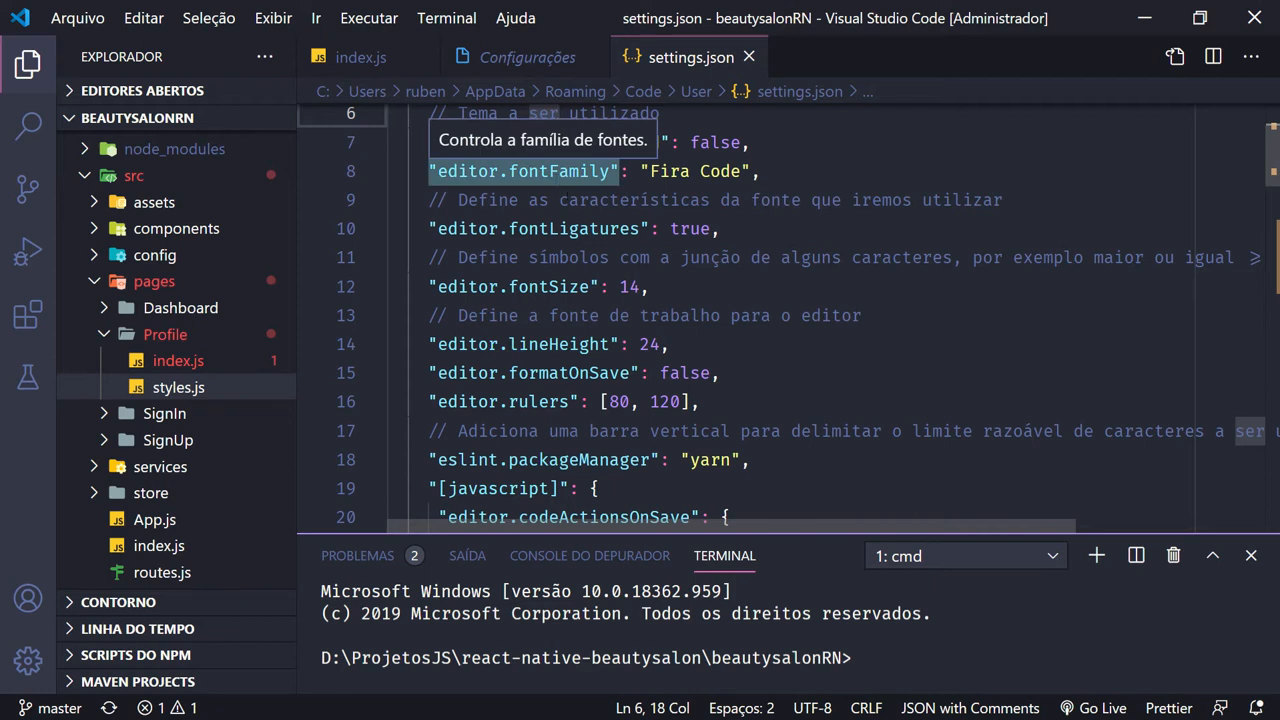
{"action": "mouse_move", "coordinate": [673, 177]}
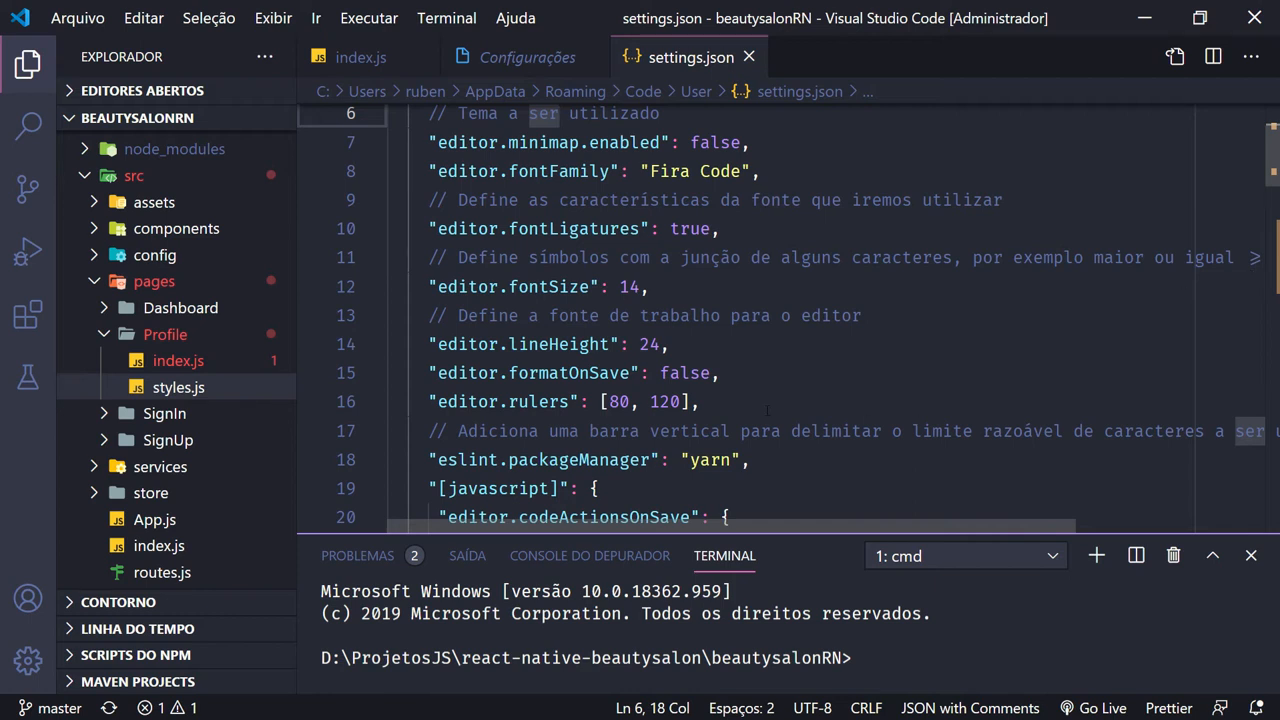
{"action": "scroll", "coordinate": [748, 358], "scroll_direction": "down", "scroll_amount": 1}
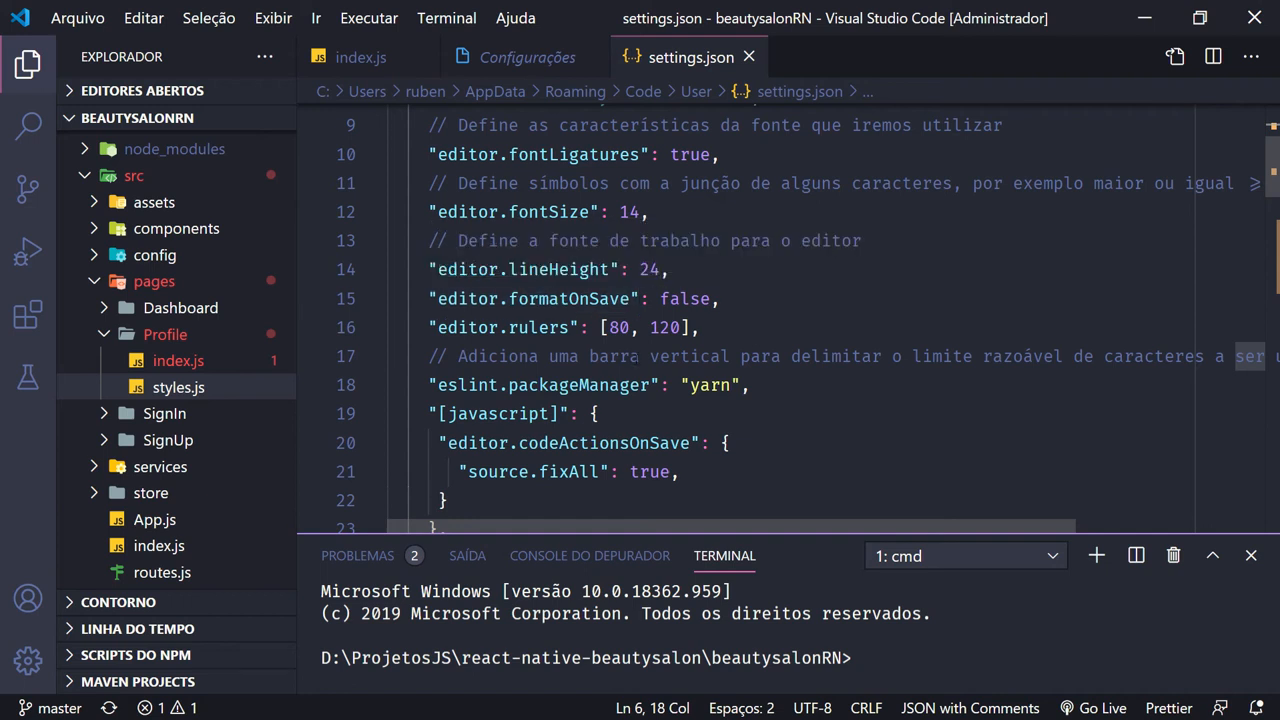
{"action": "scroll", "coordinate": [636, 358], "scroll_direction": "down", "scroll_amount": 2}
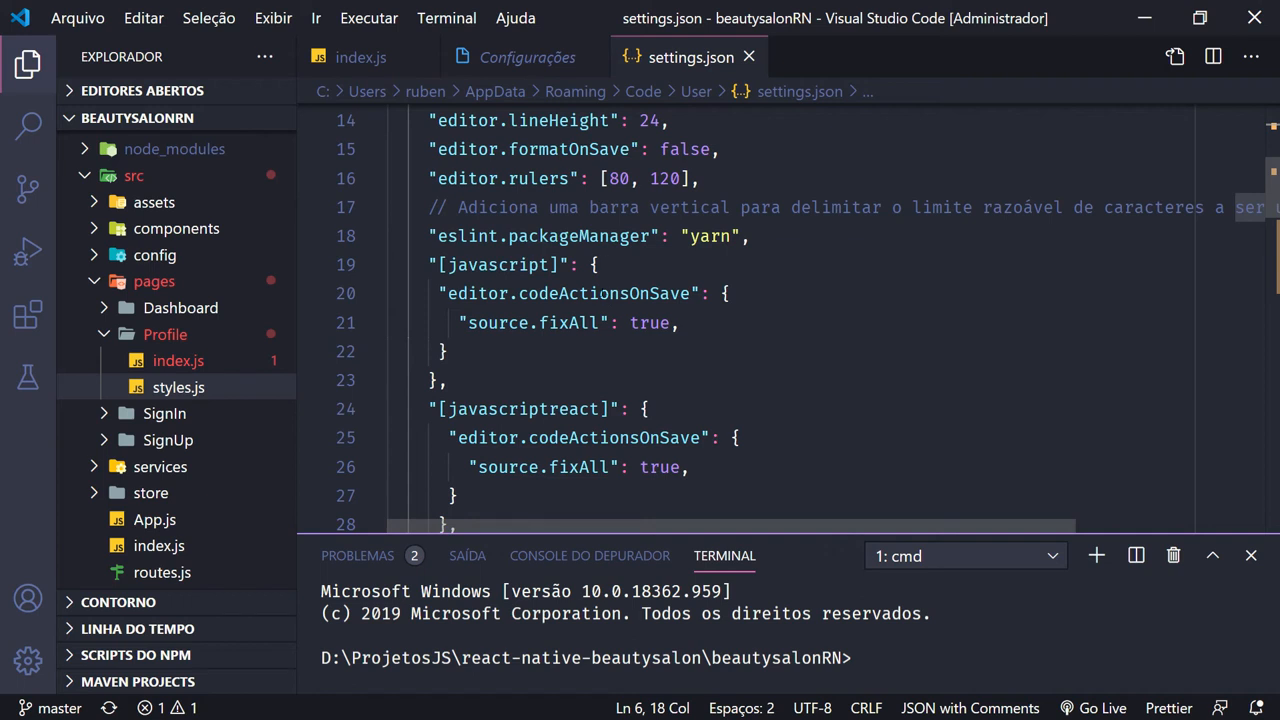
{"action": "mouse_move", "coordinate": [603, 294]}
{"action": "scroll", "coordinate": [700, 300], "scroll_direction": "down", "scroll_amount": 9}
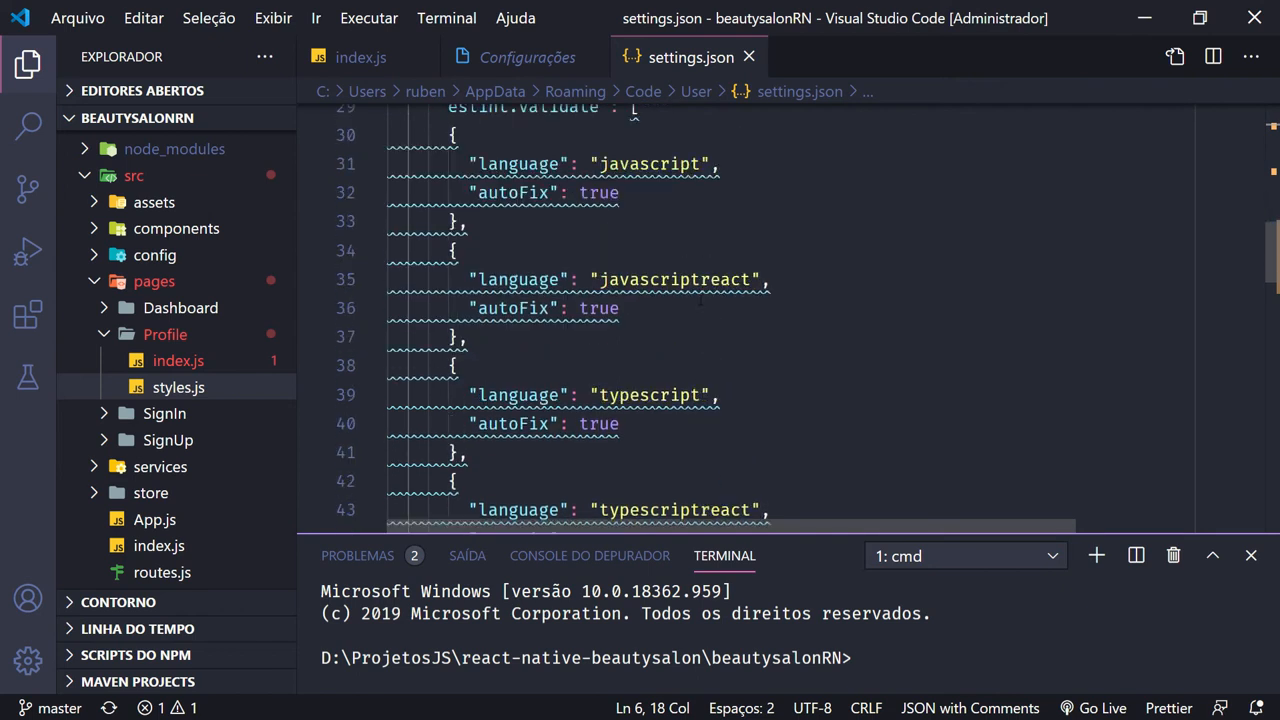
{"action": "scroll", "coordinate": [700, 300], "scroll_direction": "down", "scroll_amount": 2}
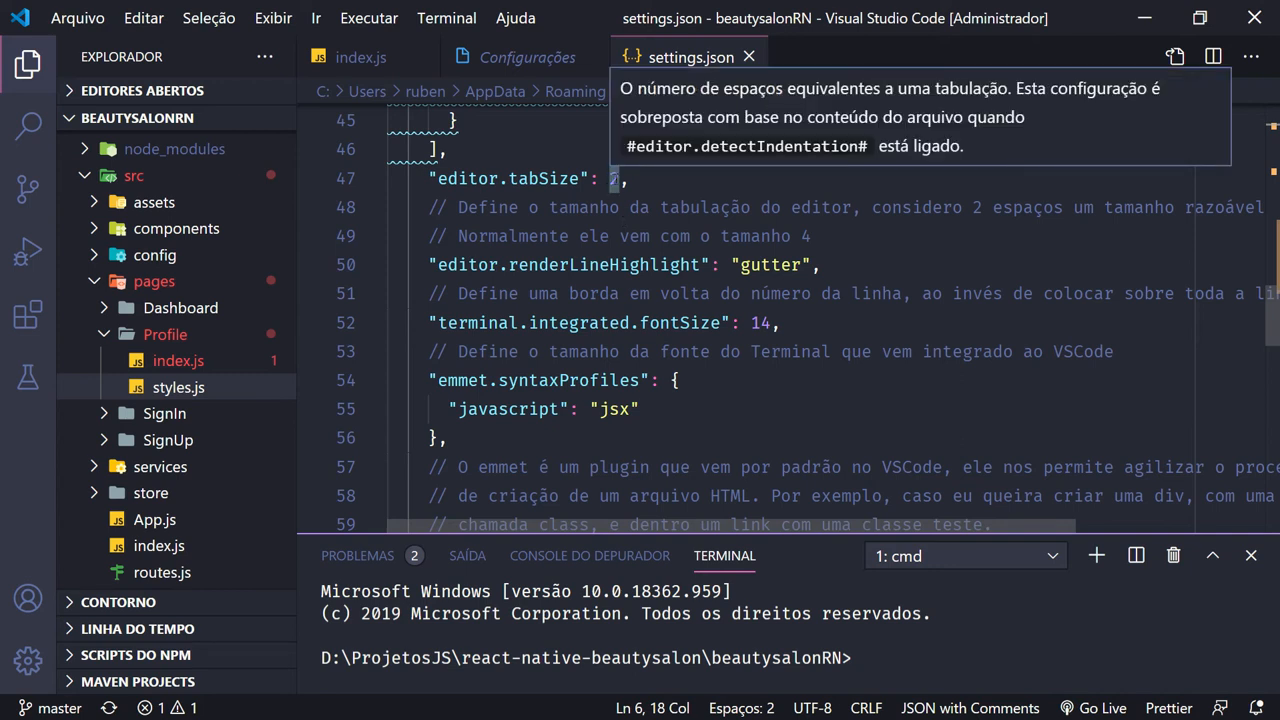
Examine the editor.tabSize, editor.renderLineHighlight and terminal.integrated.fontSize entries, placing the cursor on line 51 to show the line number border
{"action": "left_click_drag", "start_coordinate": [429, 178], "coordinate": [619, 179]}
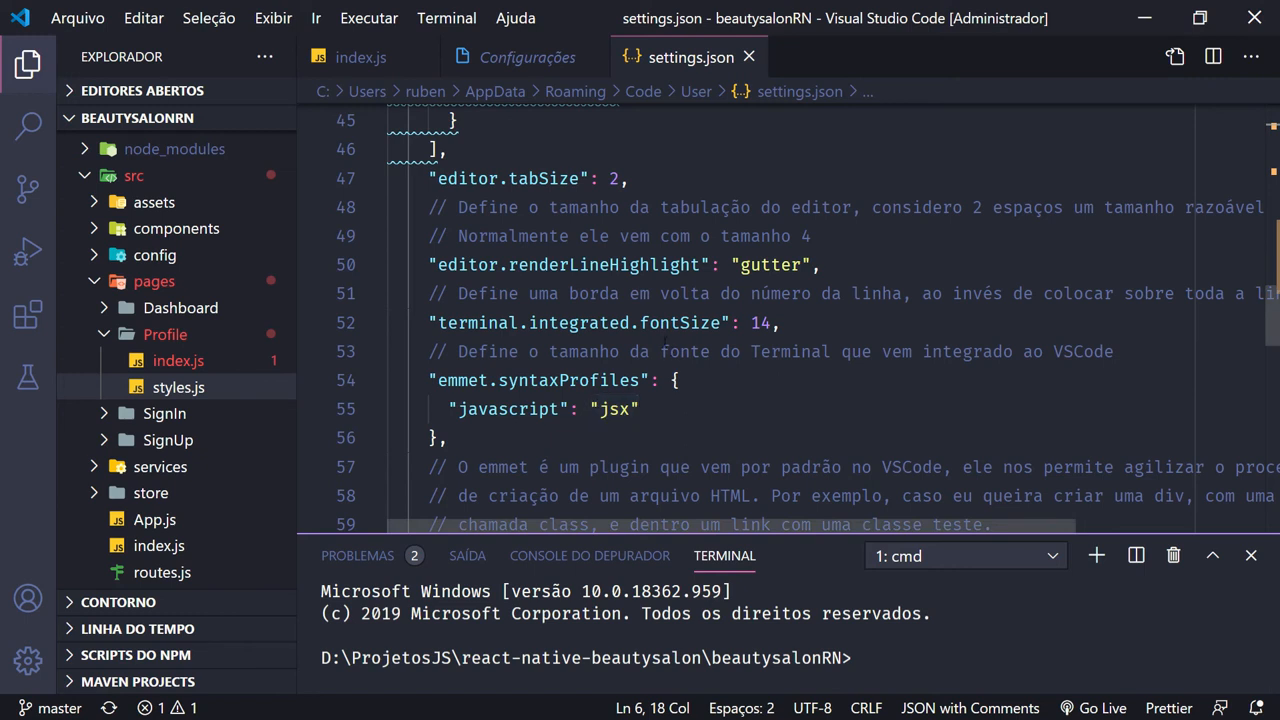
{"action": "scroll", "coordinate": [665, 343], "scroll_direction": "down", "scroll_amount": 1}
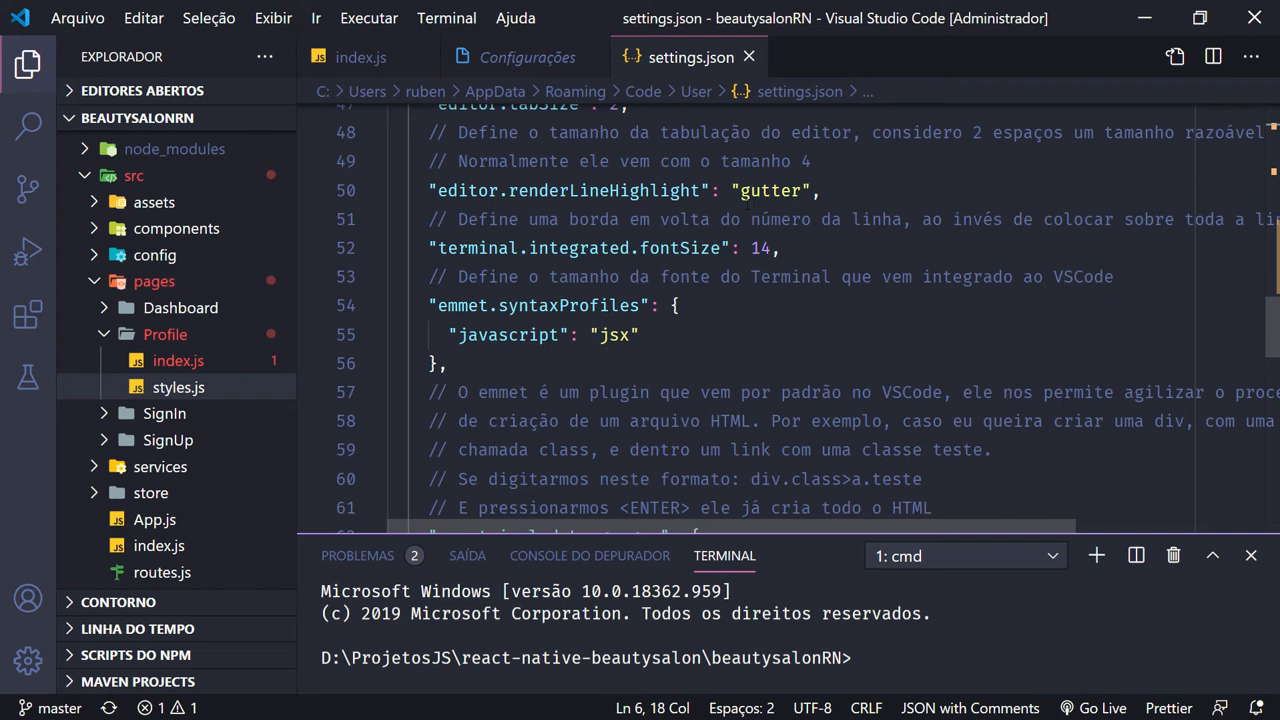
{"action": "mouse_move", "coordinate": [760, 197]}
{"action": "left_click", "coordinate": [429, 219]}
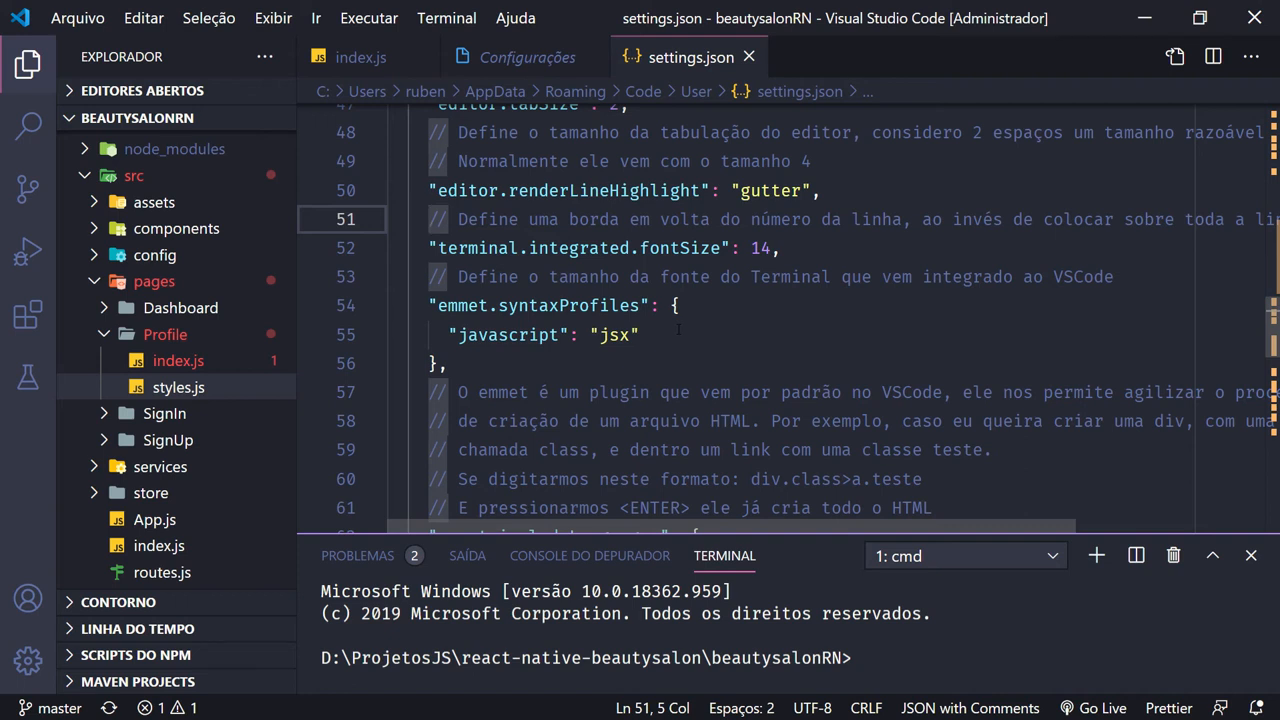
{"action": "scroll", "coordinate": [682, 329], "scroll_direction": "down", "scroll_amount": 1}
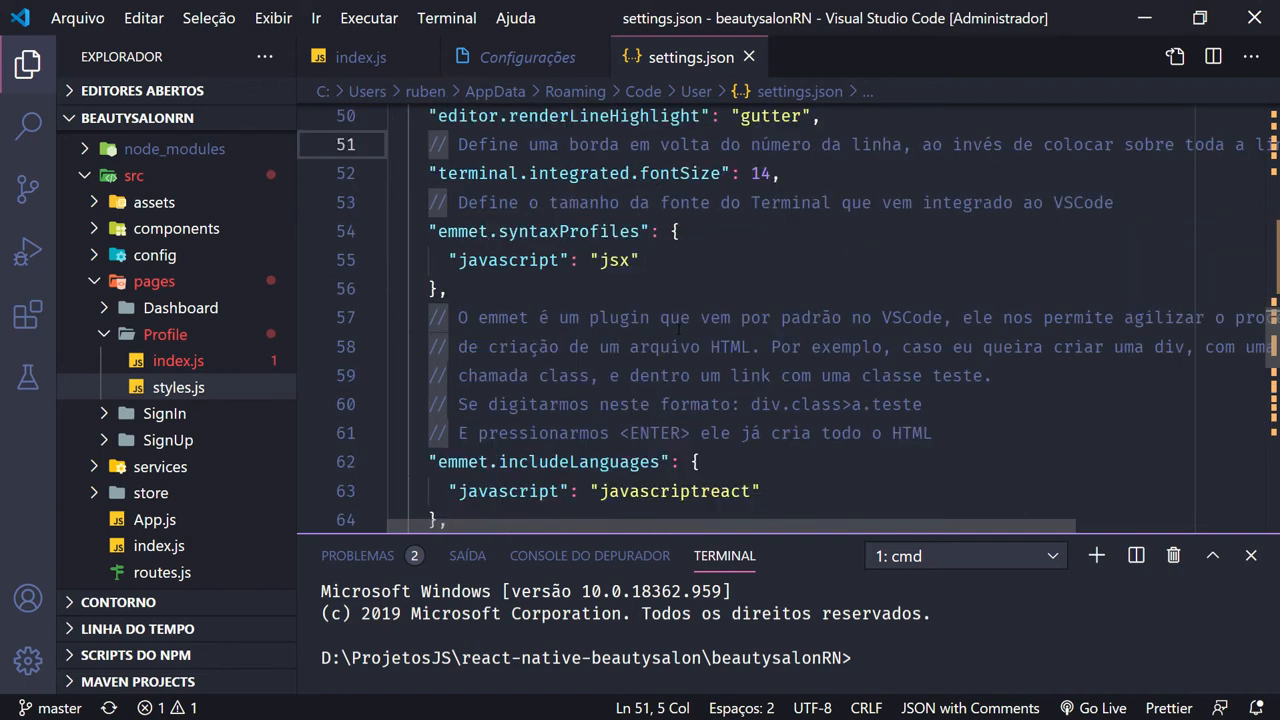
{"action": "mouse_move", "coordinate": [491, 187]}
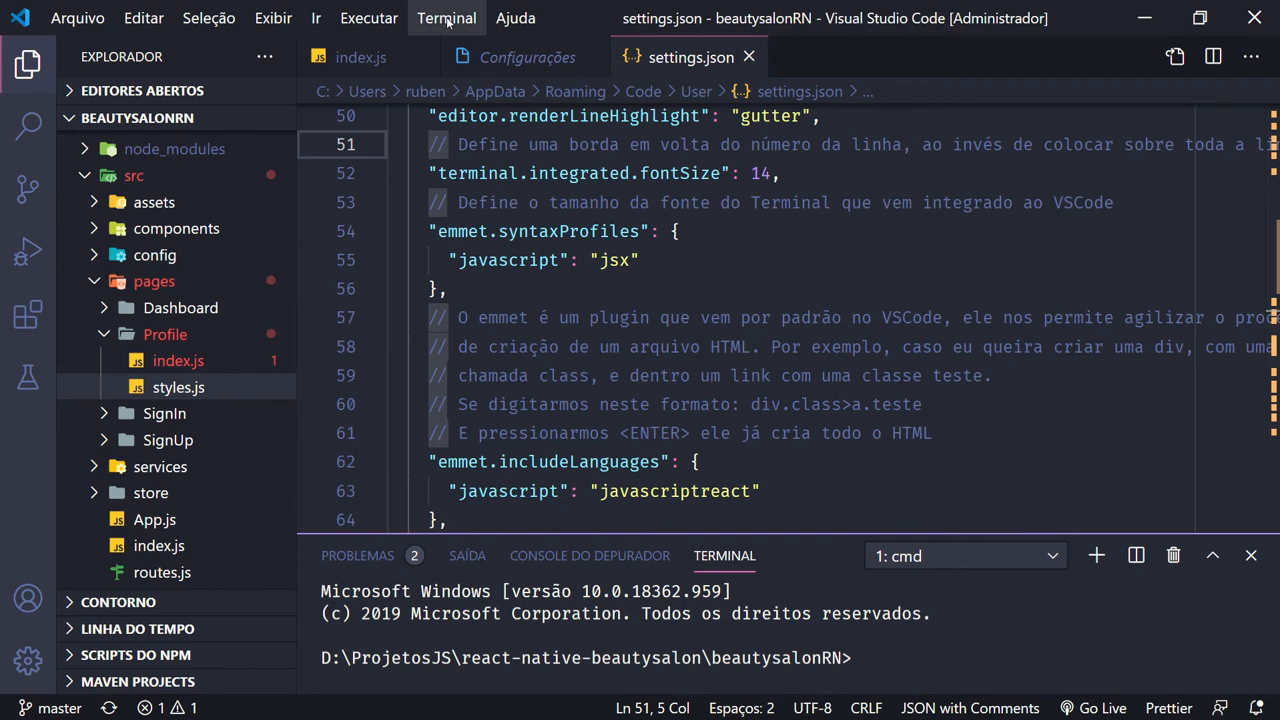
Clear the integrated terminal's output with the cls command
{"action": "left_click", "coordinate": [884, 649]}
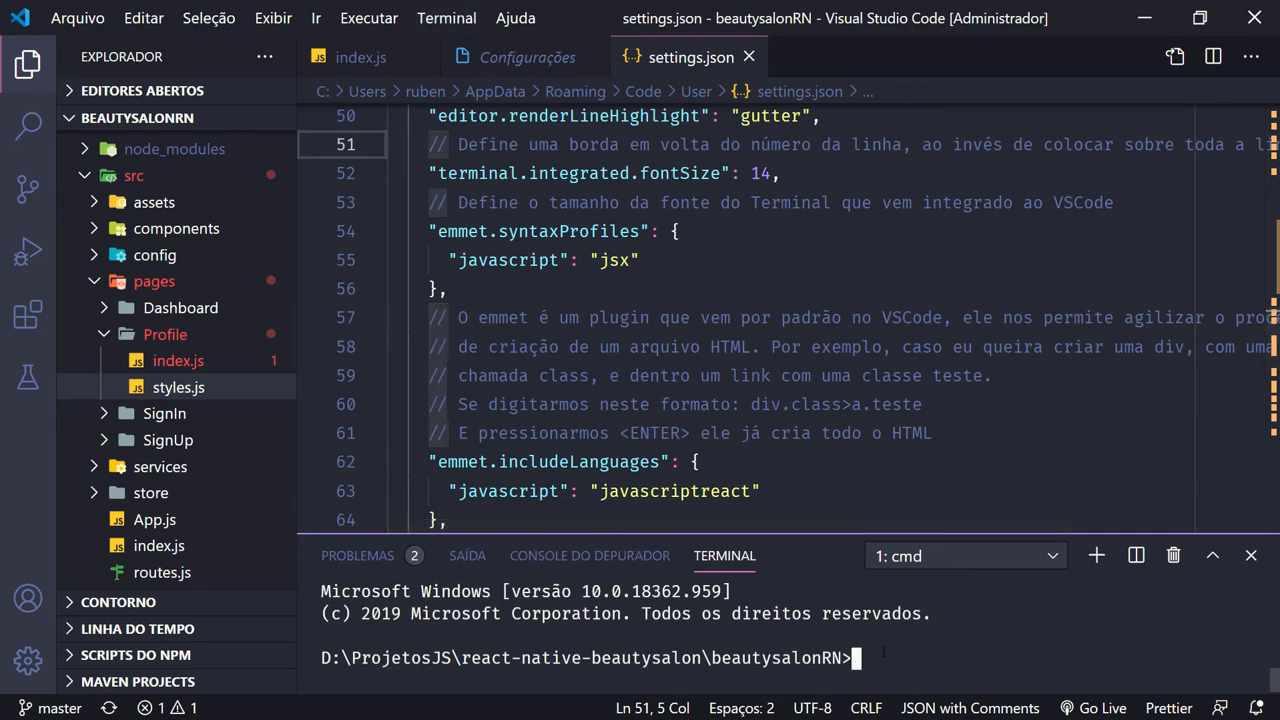
{"action": "type", "text": "cls"}
{"action": "key", "text": "Return"}
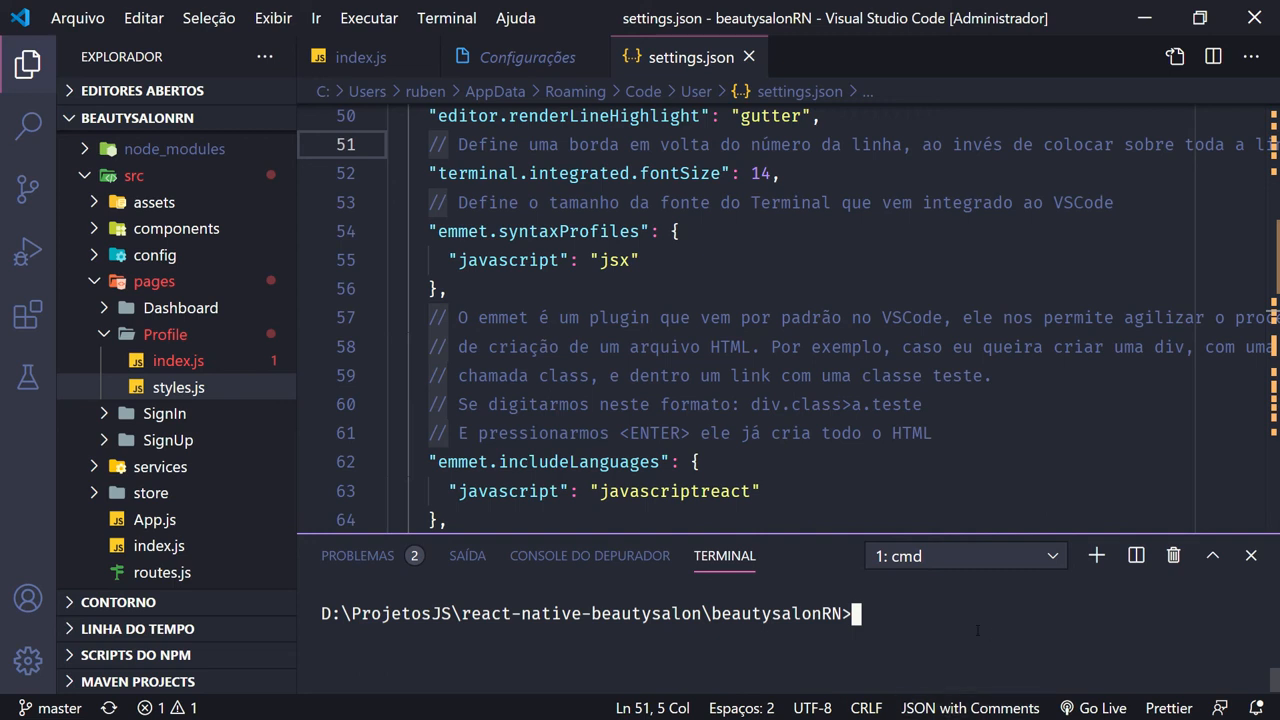
Add a second cmd terminal and switch back to the first one
{"action": "left_click", "coordinate": [1048, 566]}
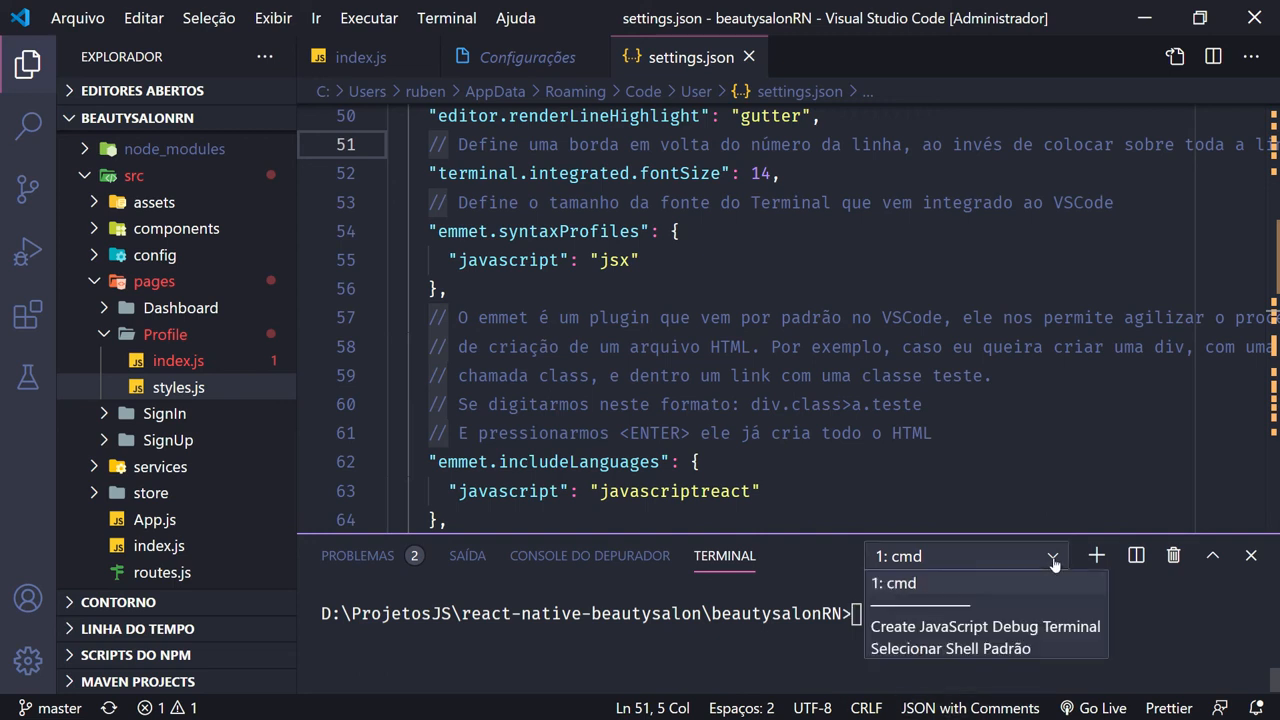
{"action": "key", "text": "Escape"}
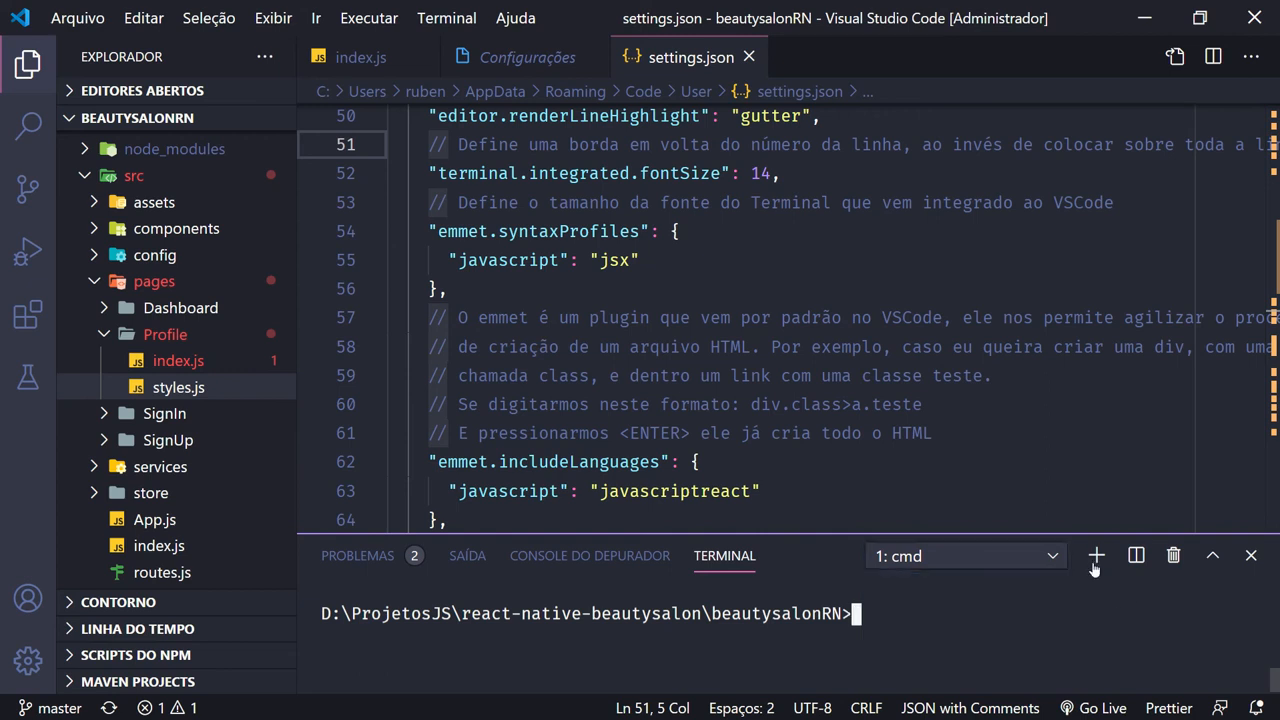
{"action": "left_click", "coordinate": [1096, 556]}
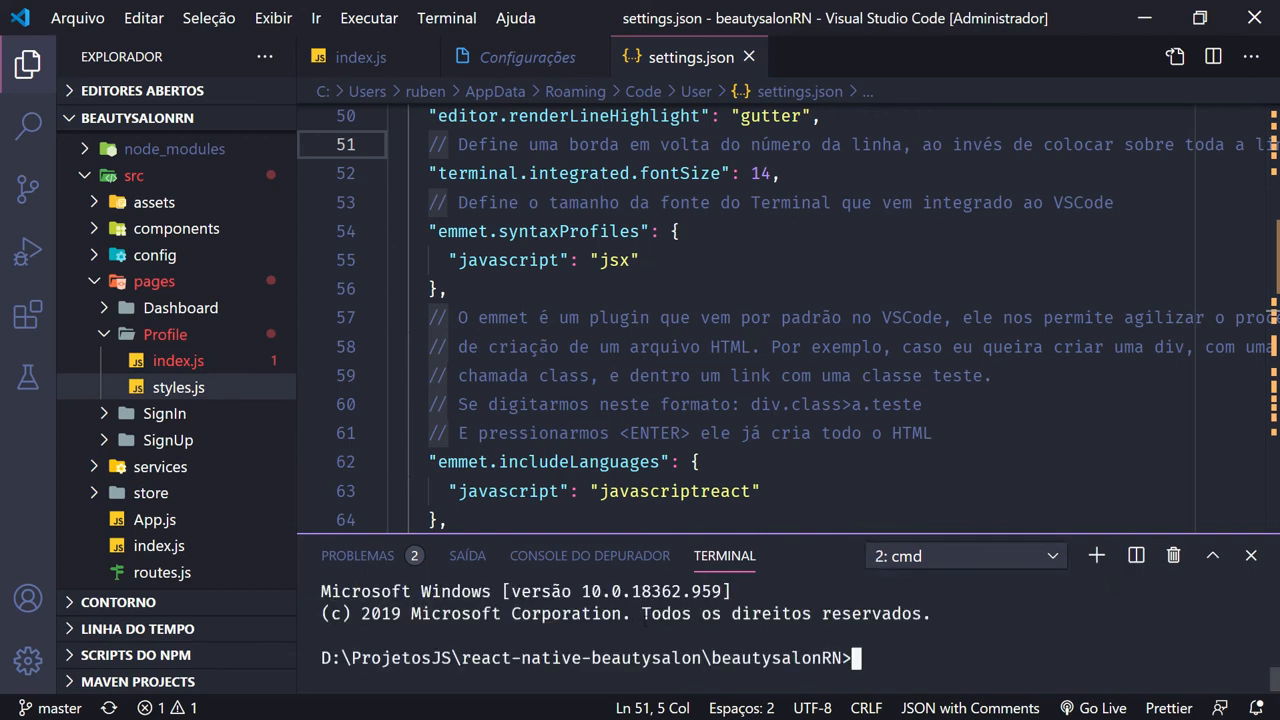
{"action": "left_click", "coordinate": [1052, 558]}
{"action": "left_click", "coordinate": [905, 579]}
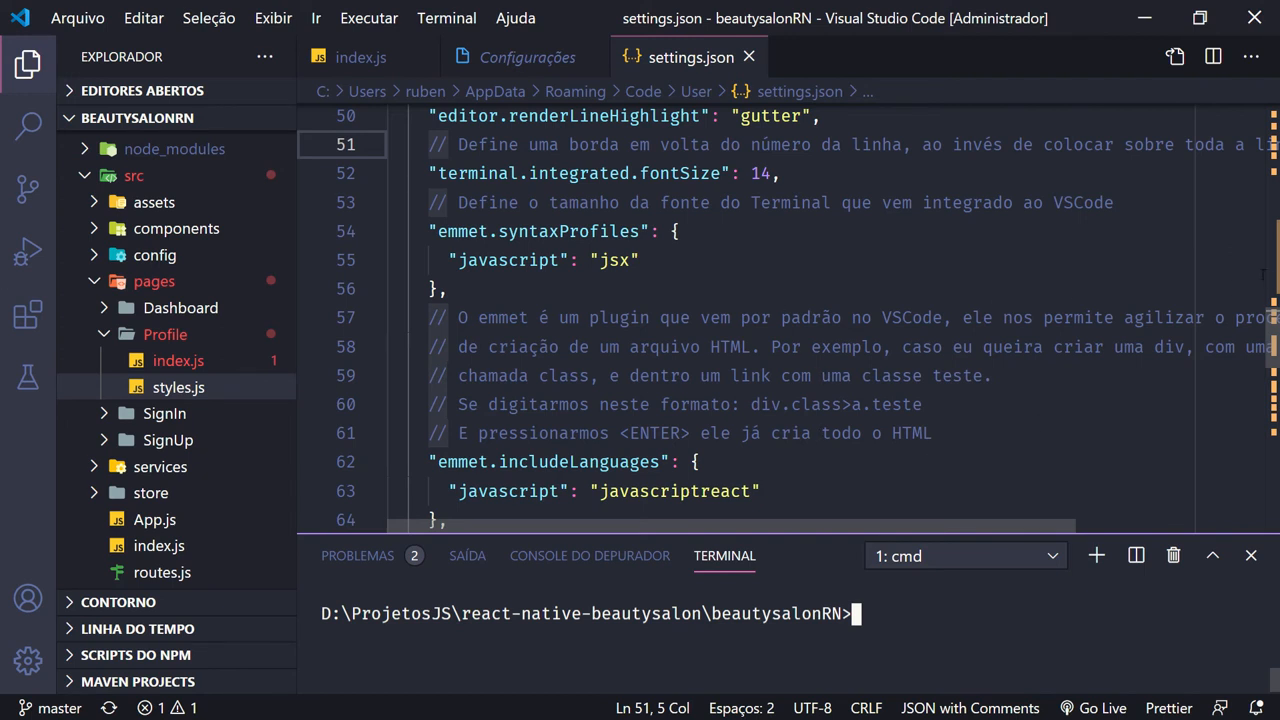
Highlight the div.class>a.teste example in the Emmet comment and create a file named teste.html in the Profile folder
{"action": "scroll", "coordinate": [770, 306], "scroll_direction": "down", "scroll_amount": 1}
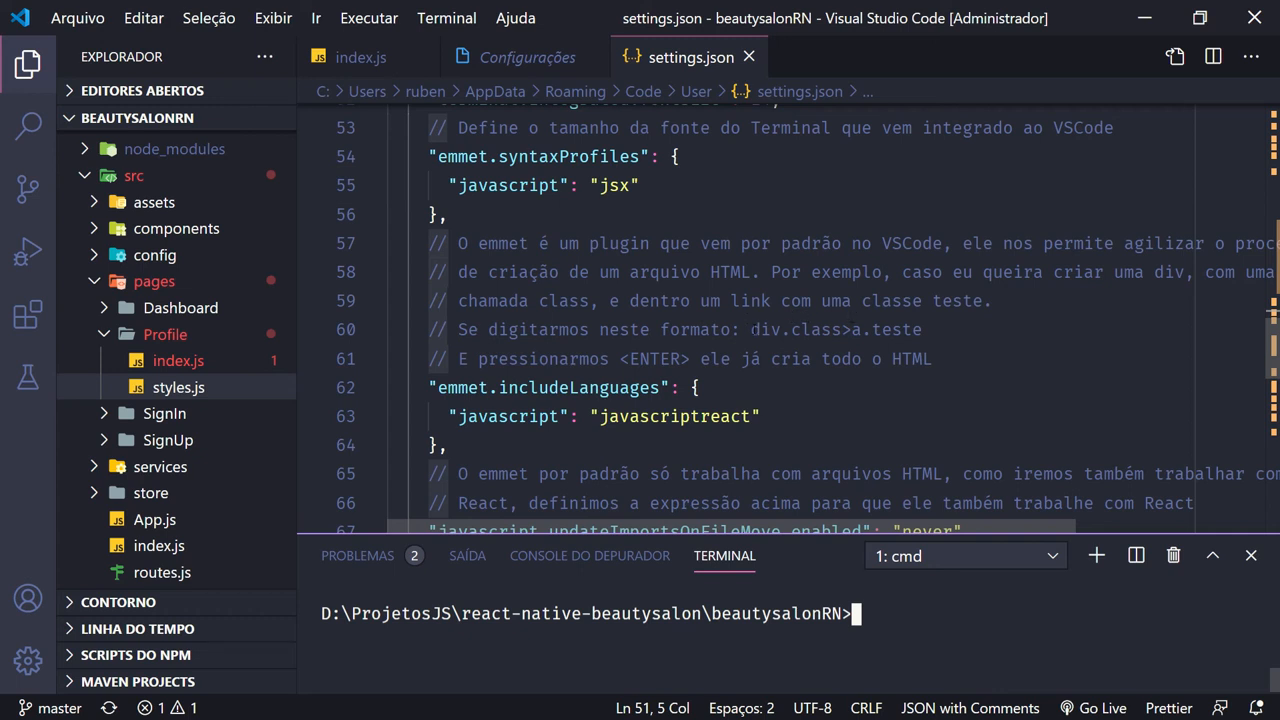
{"action": "left_click_drag", "start_coordinate": [751, 330], "coordinate": [925, 330]}
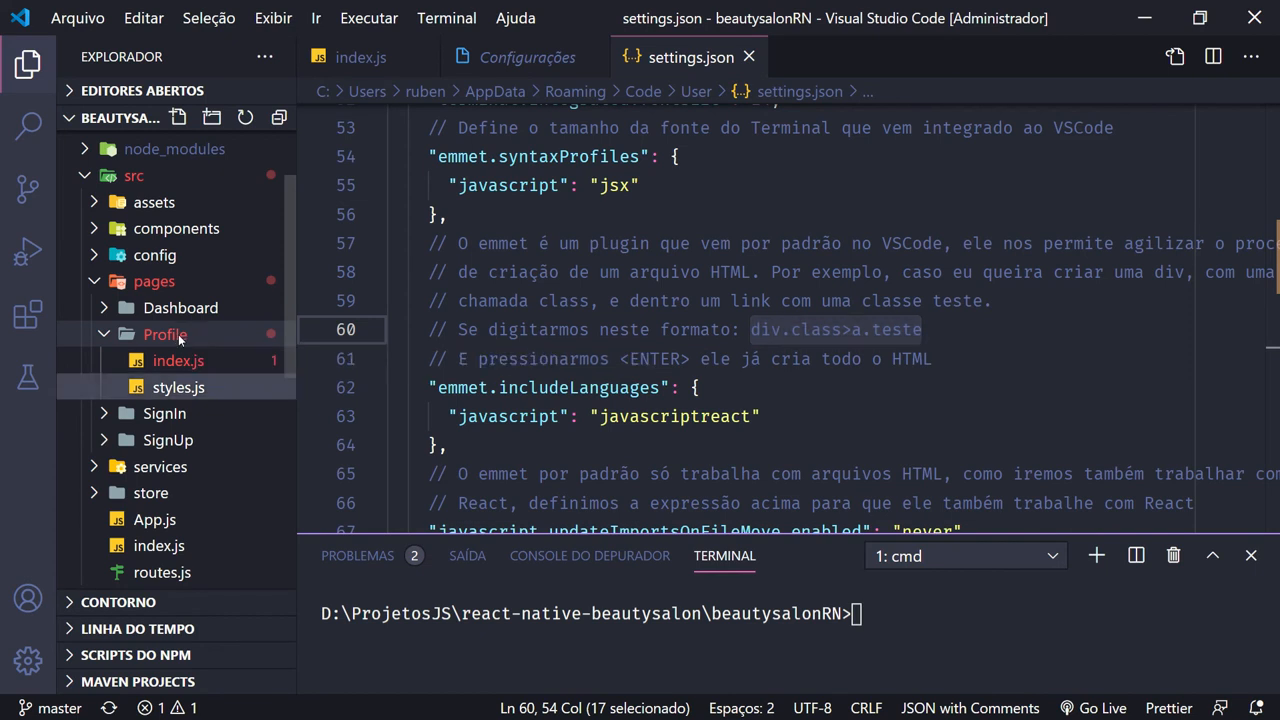
{"action": "right_click", "coordinate": [180, 387]}
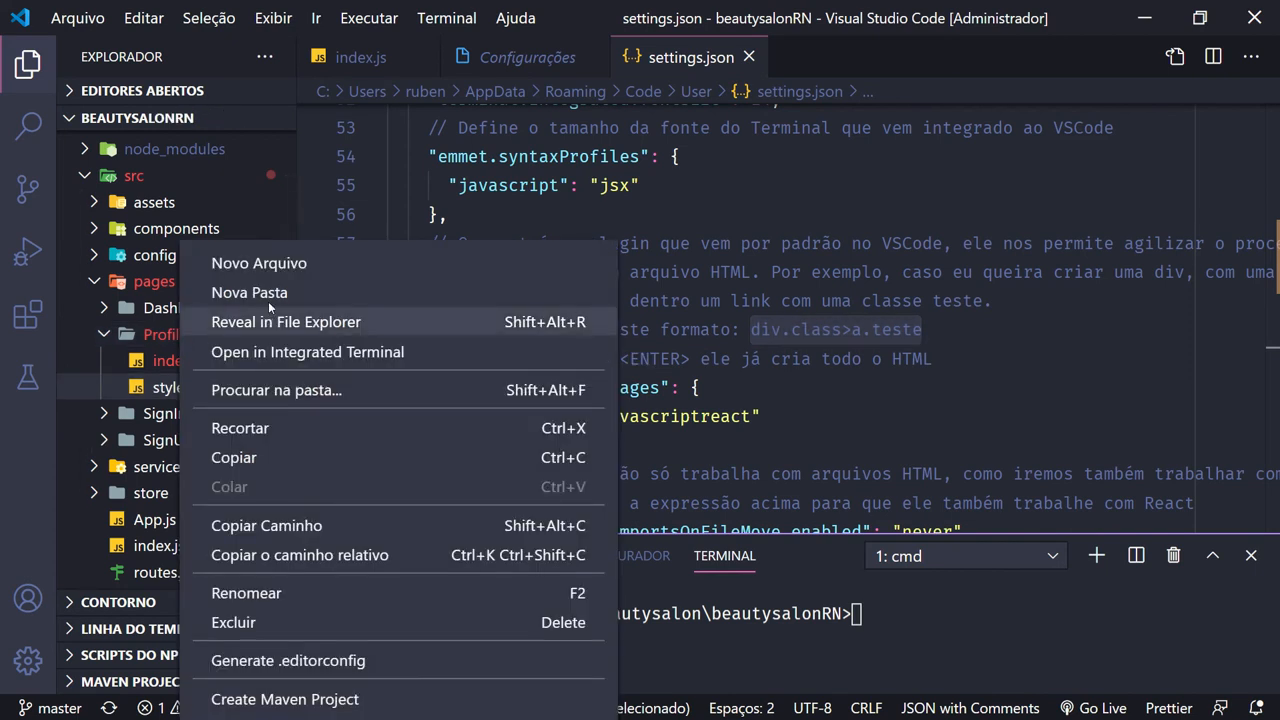
{"action": "left_click", "coordinate": [291, 264]}
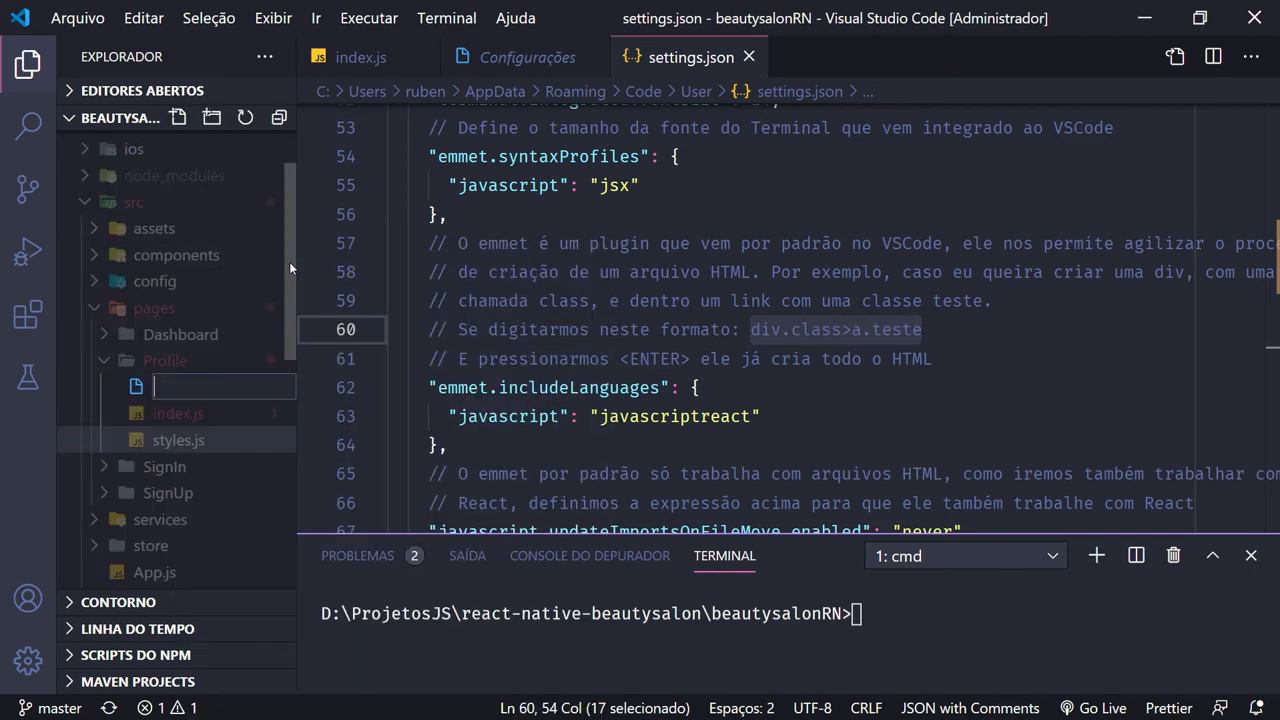
{"action": "type", "text": "teste.html"}
{"action": "key", "text": "Return"}
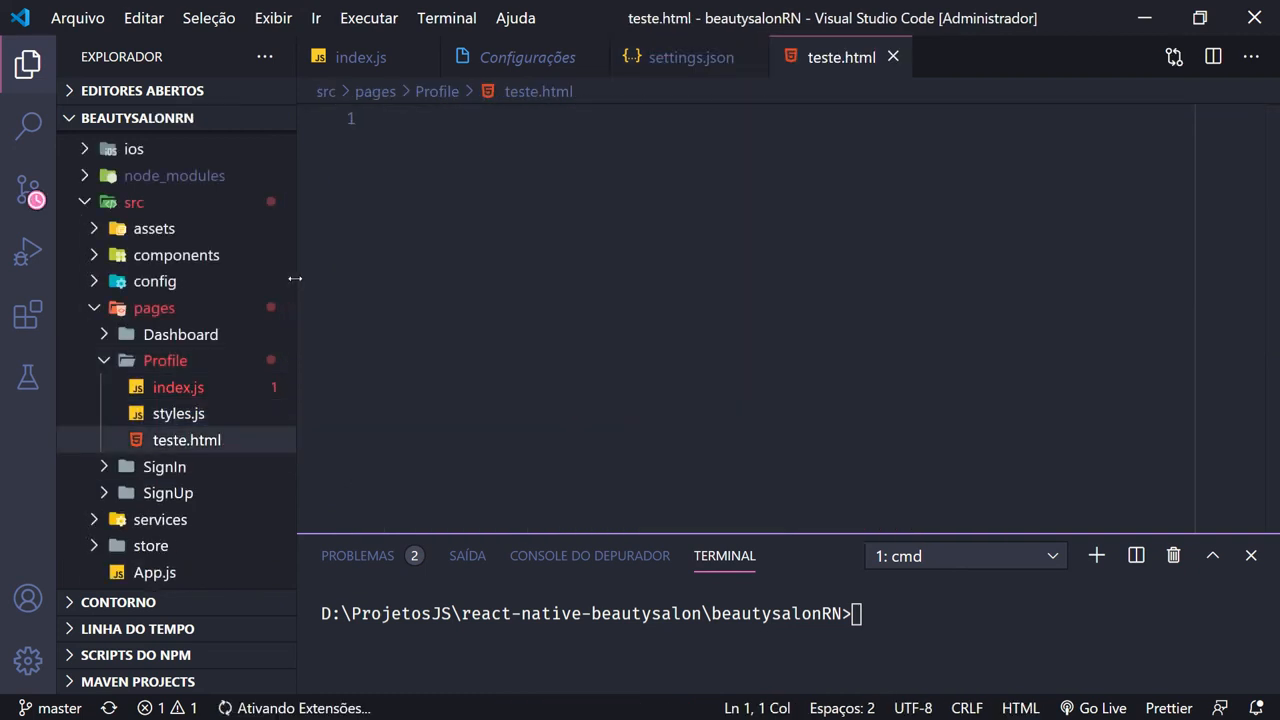
Expand the Emmet abbreviation div.class>a.teste in teste.html, and close the file without saving
{"action": "type", "text": "div.class>a.teste"}
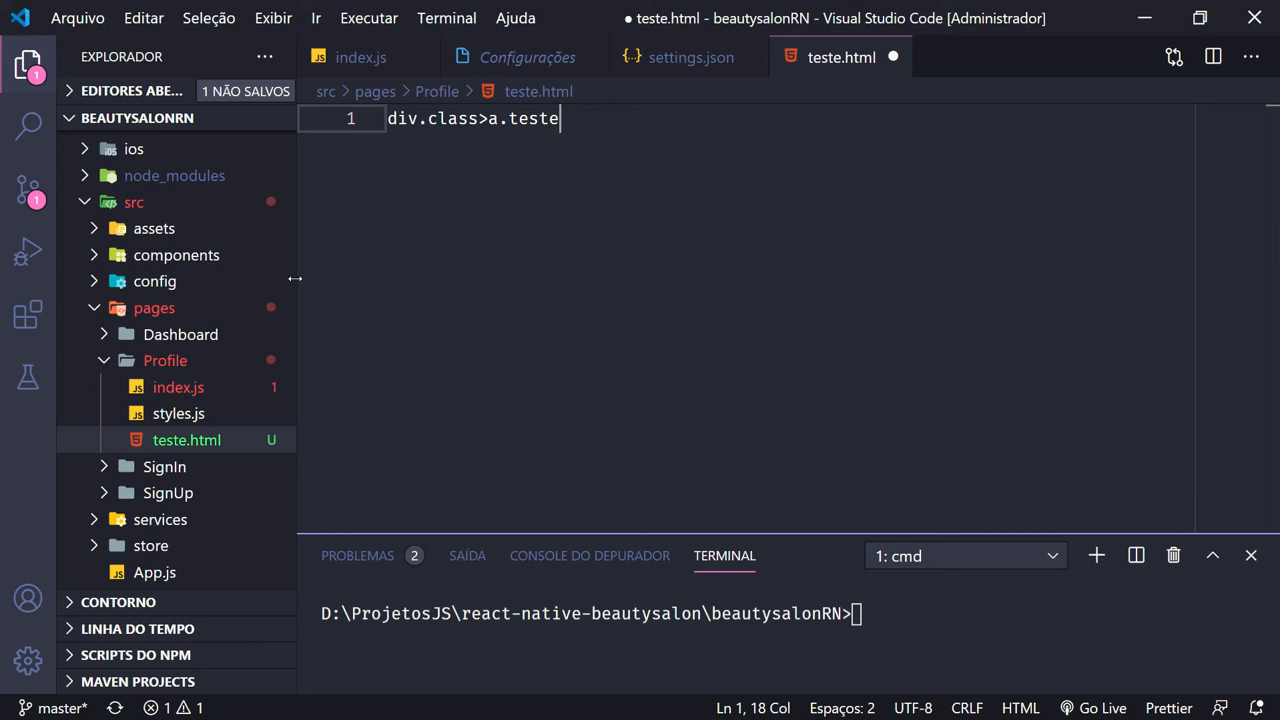
{"action": "key", "text": "ctrl+space"}
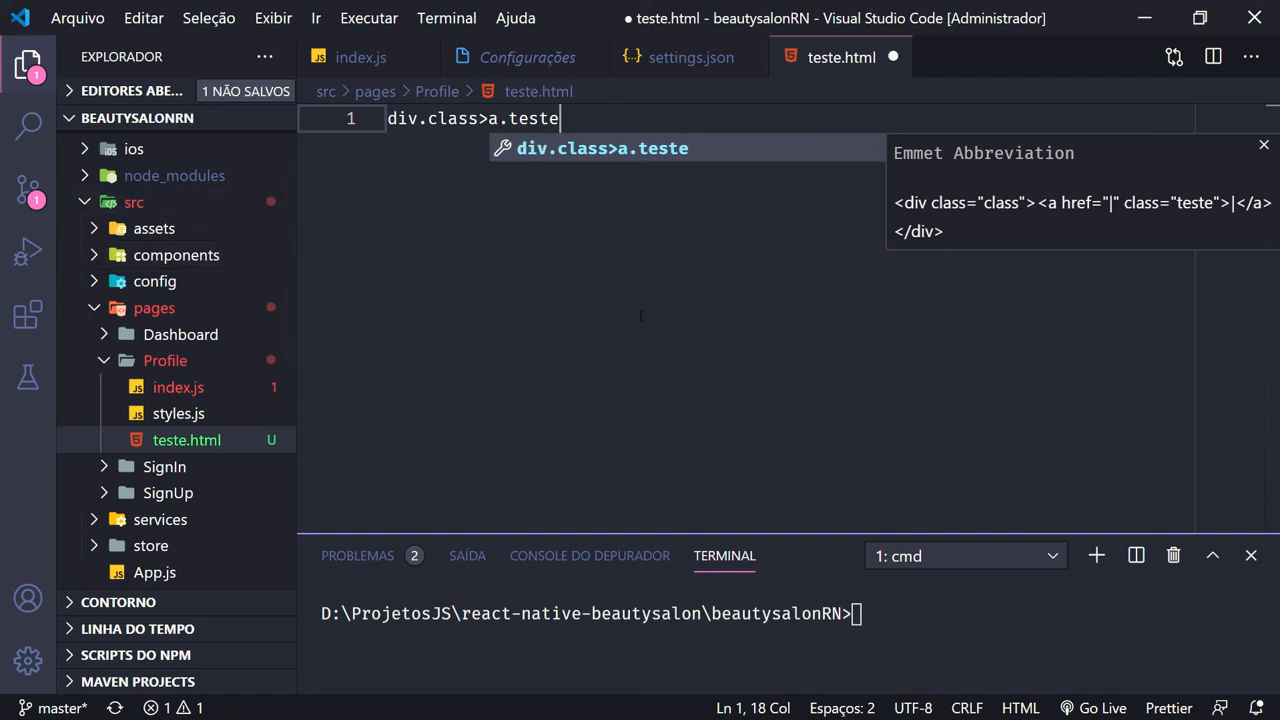
{"action": "key", "text": "Tab"}
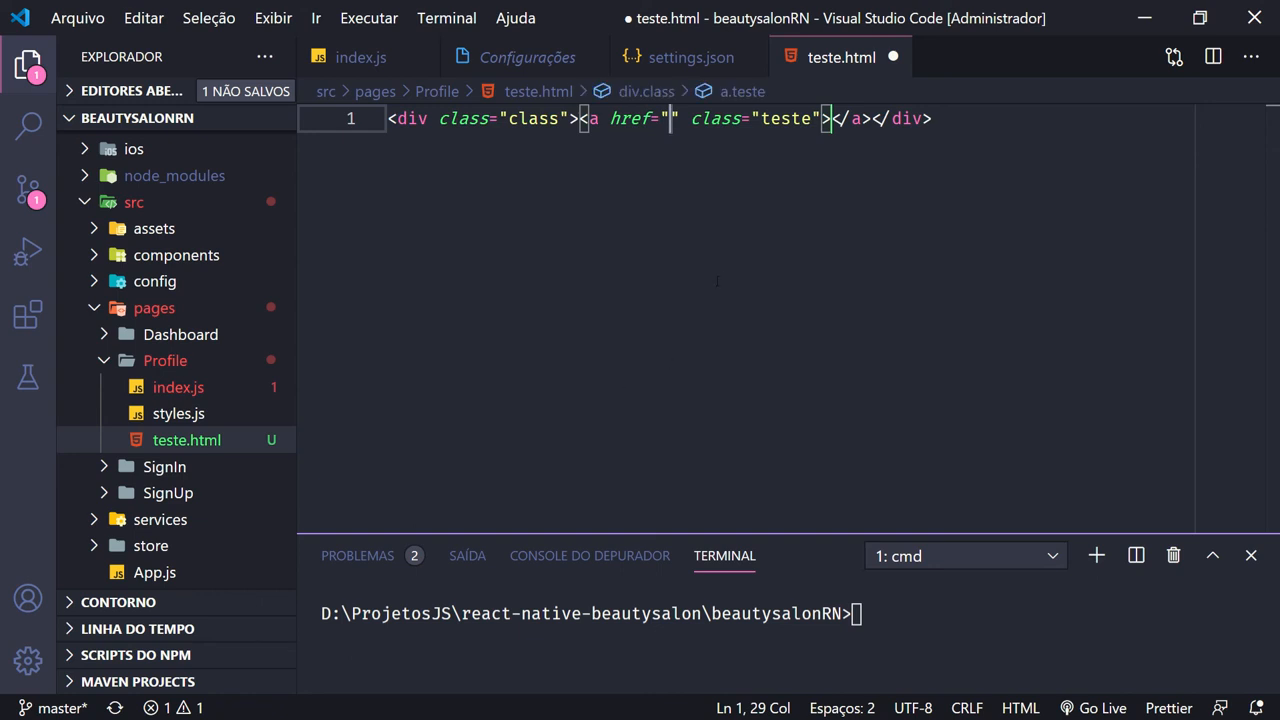
{"action": "left_click", "coordinate": [894, 58]}
{"action": "left_click", "coordinate": [662, 391]}
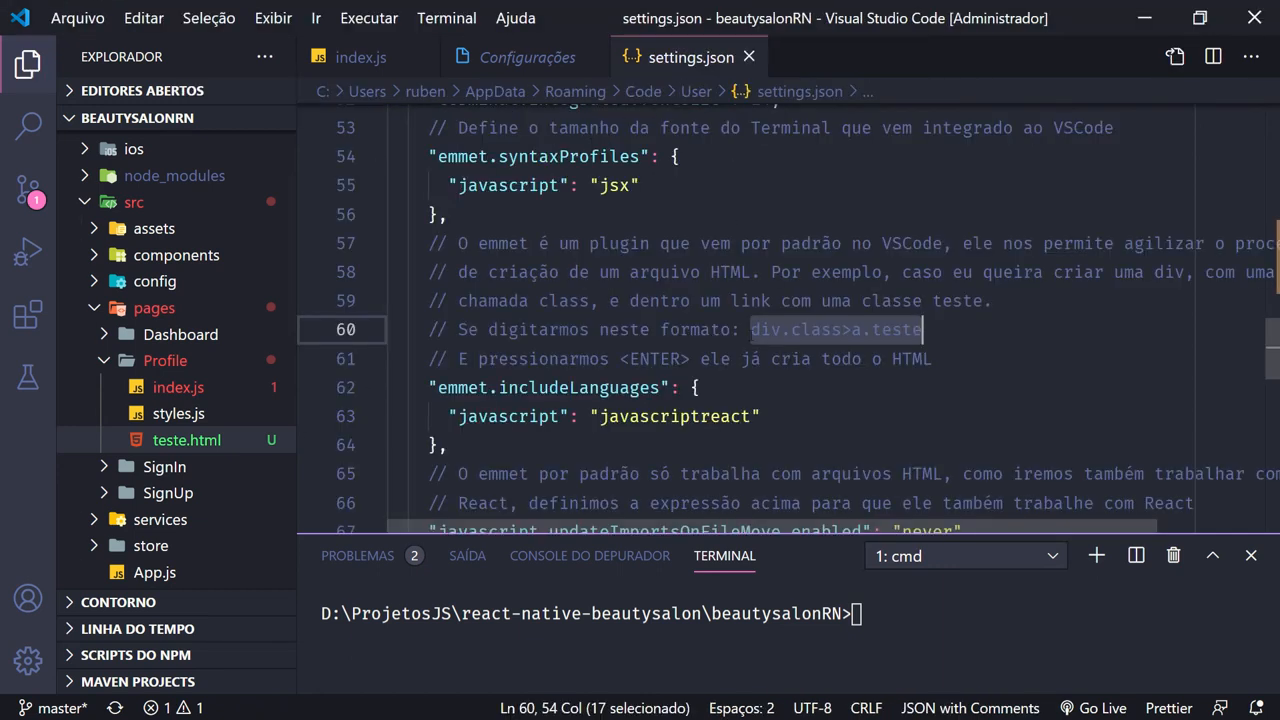
Examine the Emmet language, import update, breadcrumb and parameter hint entries in settings.json, and open the Profile folder's index.js to view its breadcrumb path
{"action": "scroll", "coordinate": [794, 302], "scroll_direction": "down", "scroll_amount": 2}
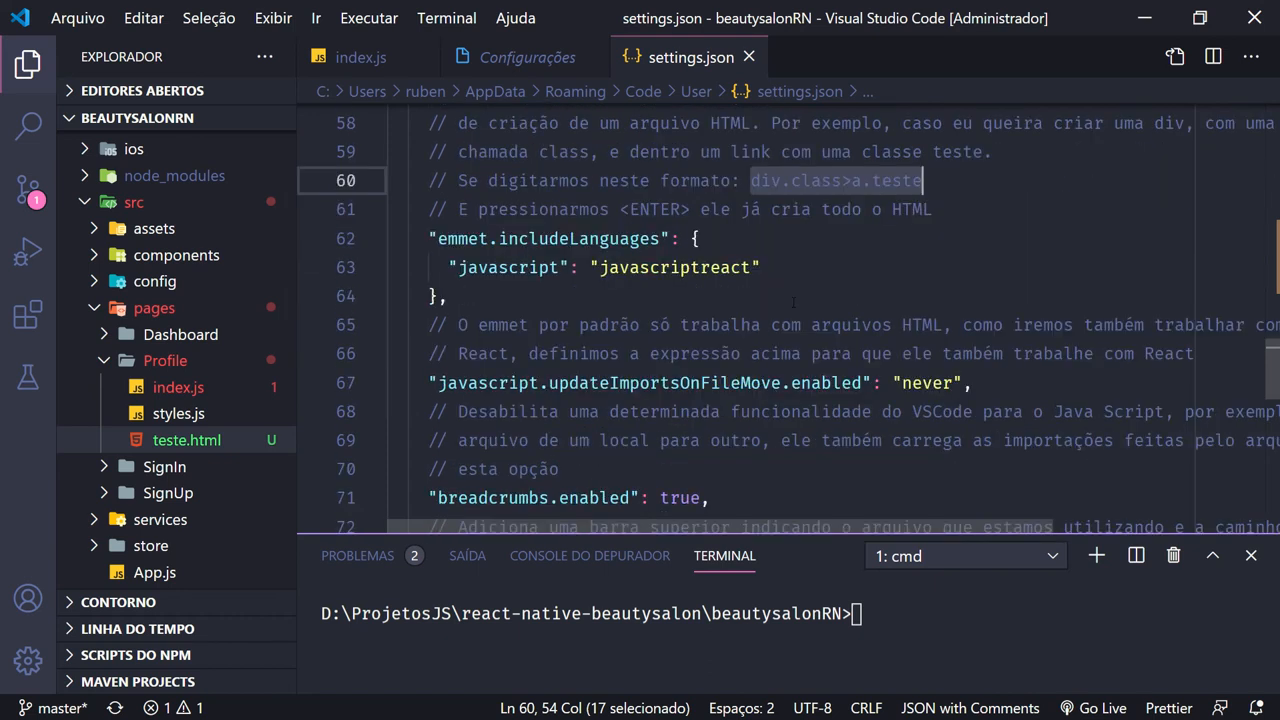
{"action": "scroll", "coordinate": [794, 302], "scroll_direction": "down", "scroll_amount": 1}
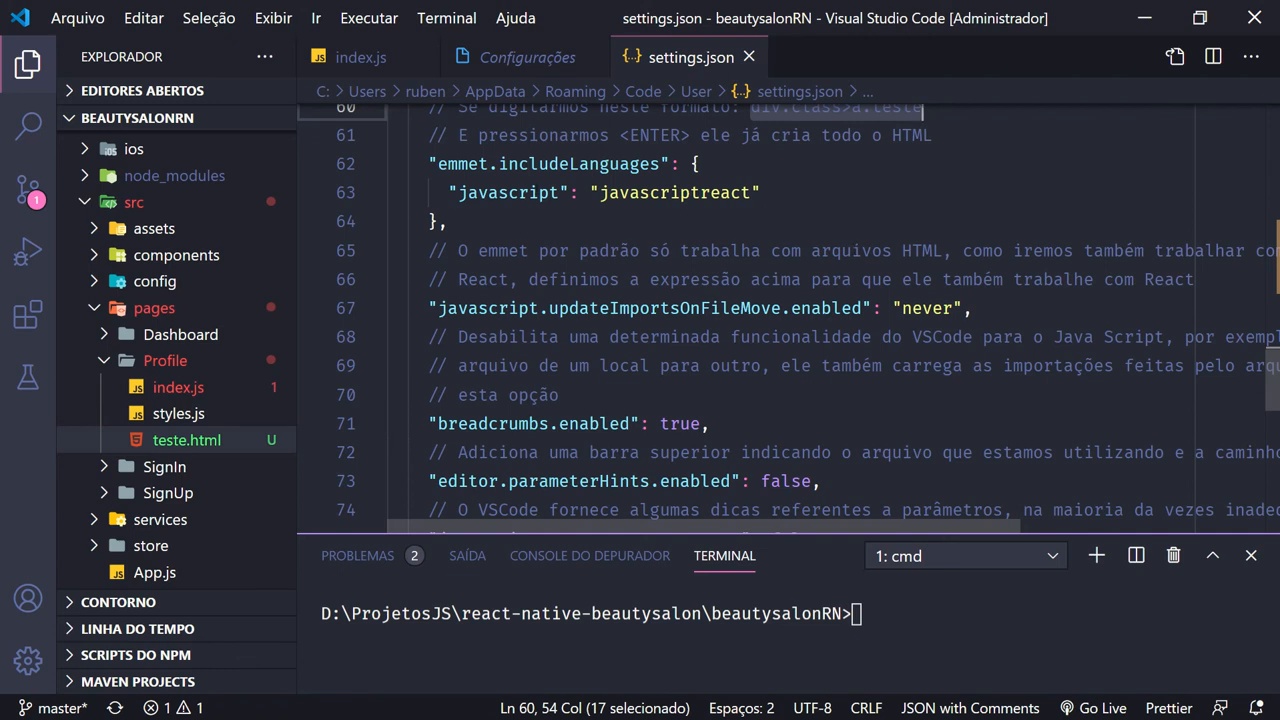
{"action": "mouse_move", "coordinate": [560, 165]}
{"action": "scroll", "coordinate": [708, 207], "scroll_direction": "down", "scroll_amount": 2}
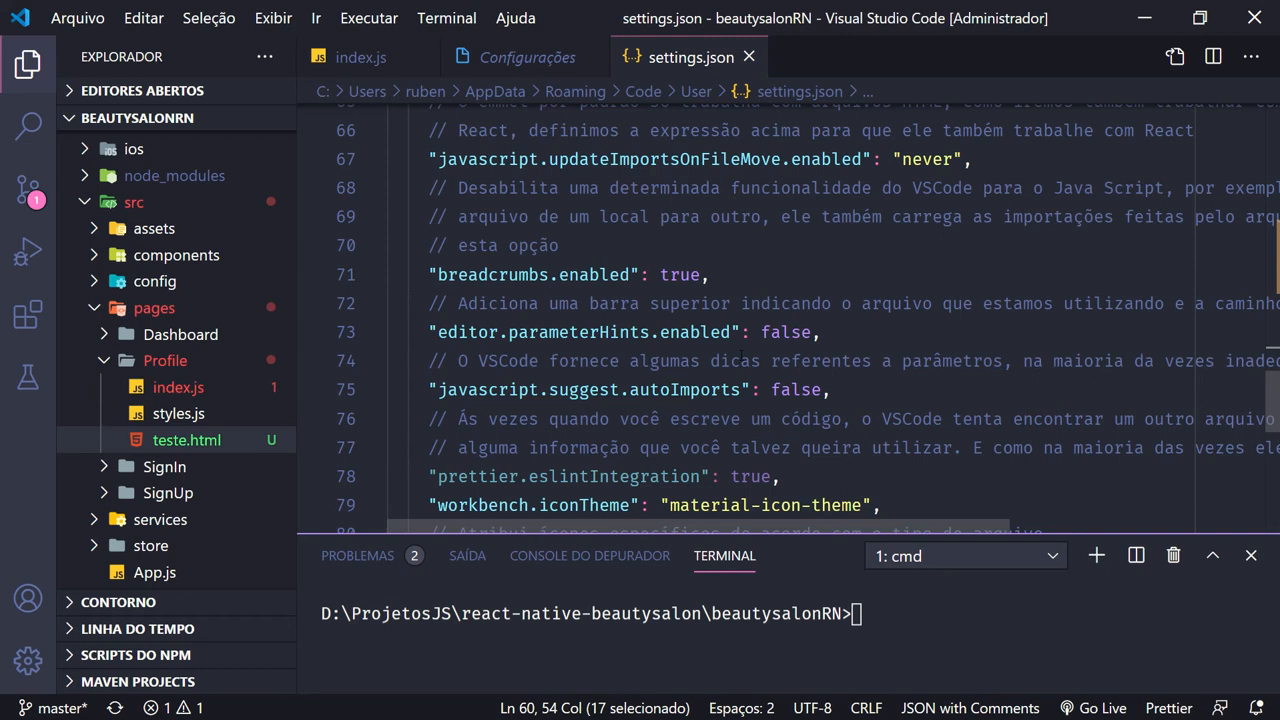
{"action": "mouse_move", "coordinate": [904, 166]}
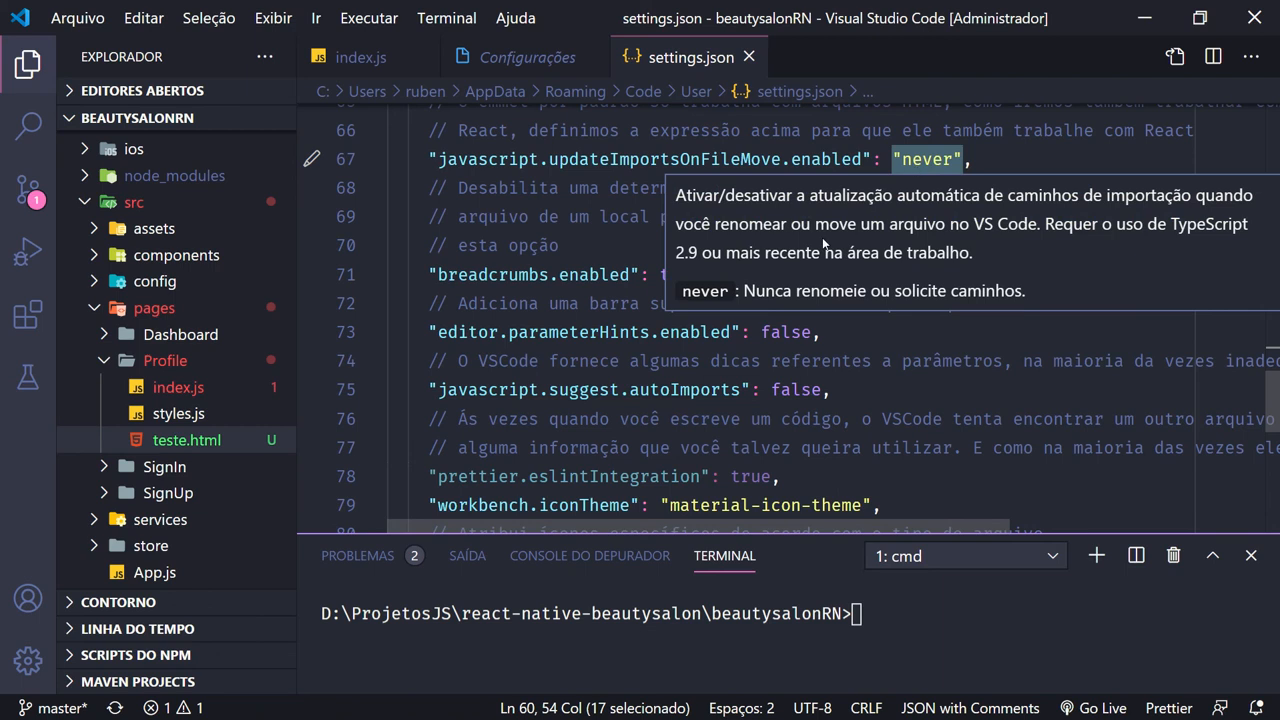
{"action": "scroll", "coordinate": [625, 389], "scroll_direction": "down", "scroll_amount": 2}
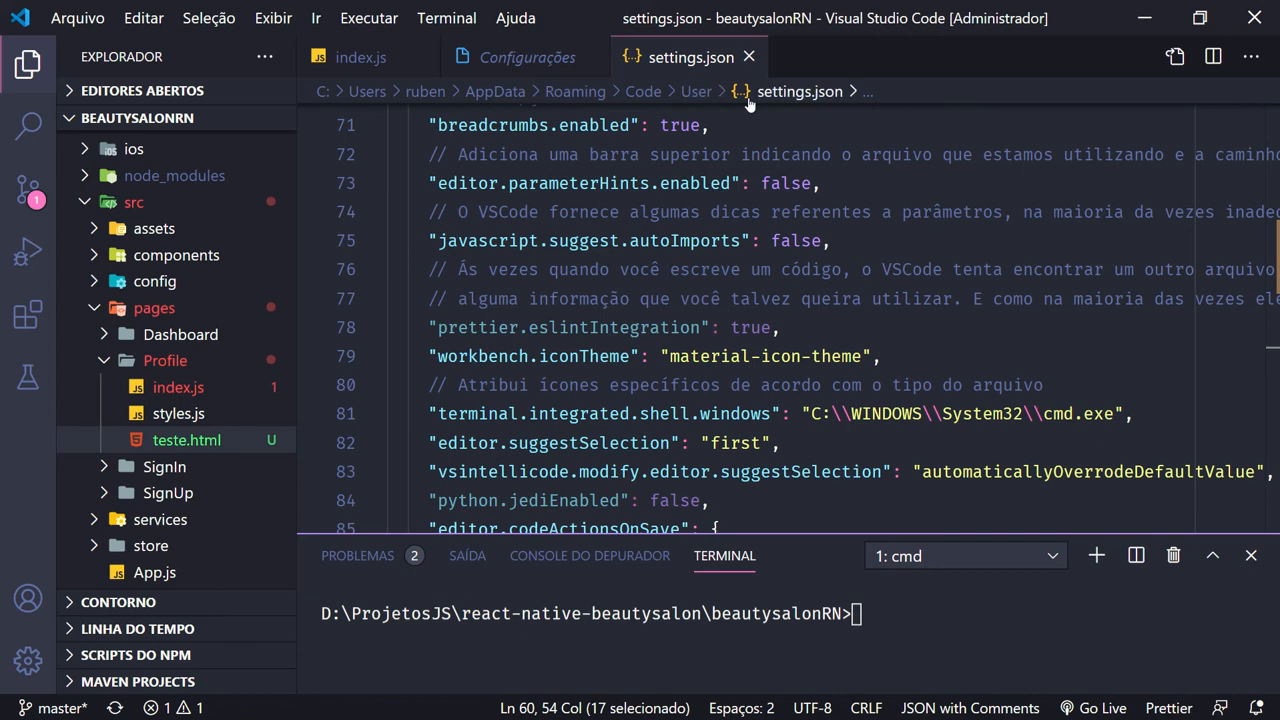
{"action": "mouse_move", "coordinate": [675, 190]}
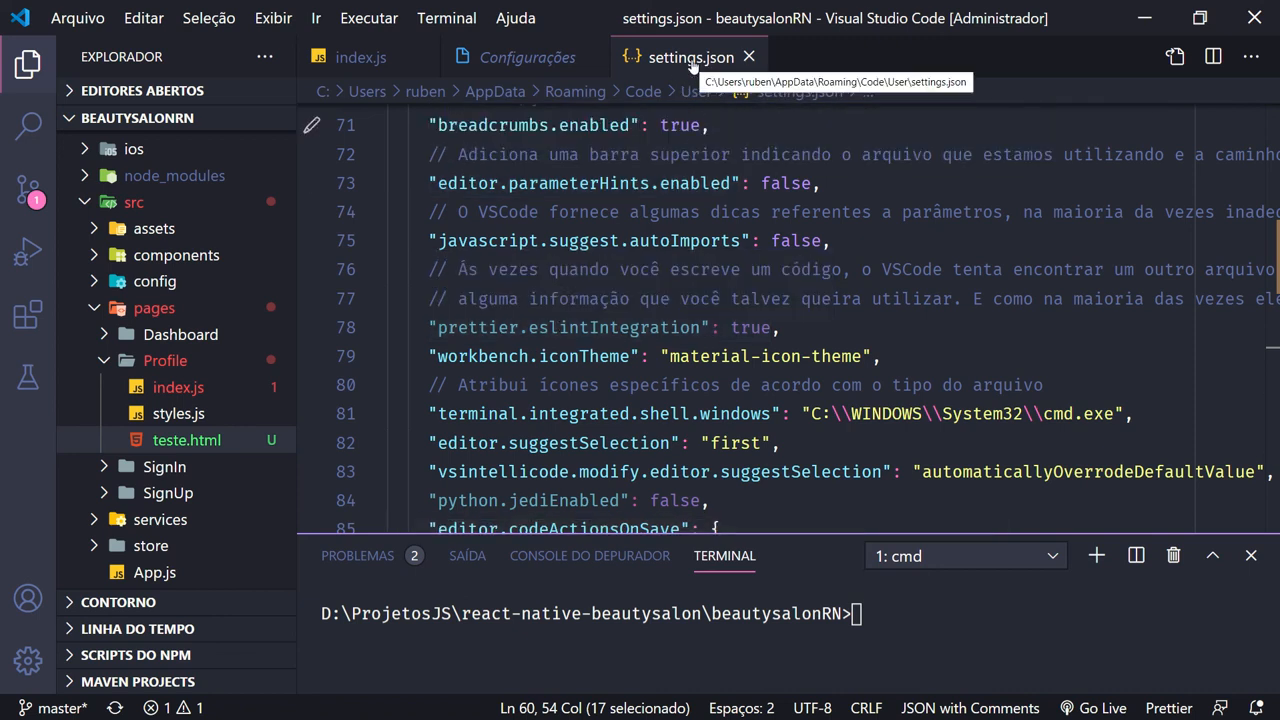
{"action": "mouse_move", "coordinate": [622, 183]}
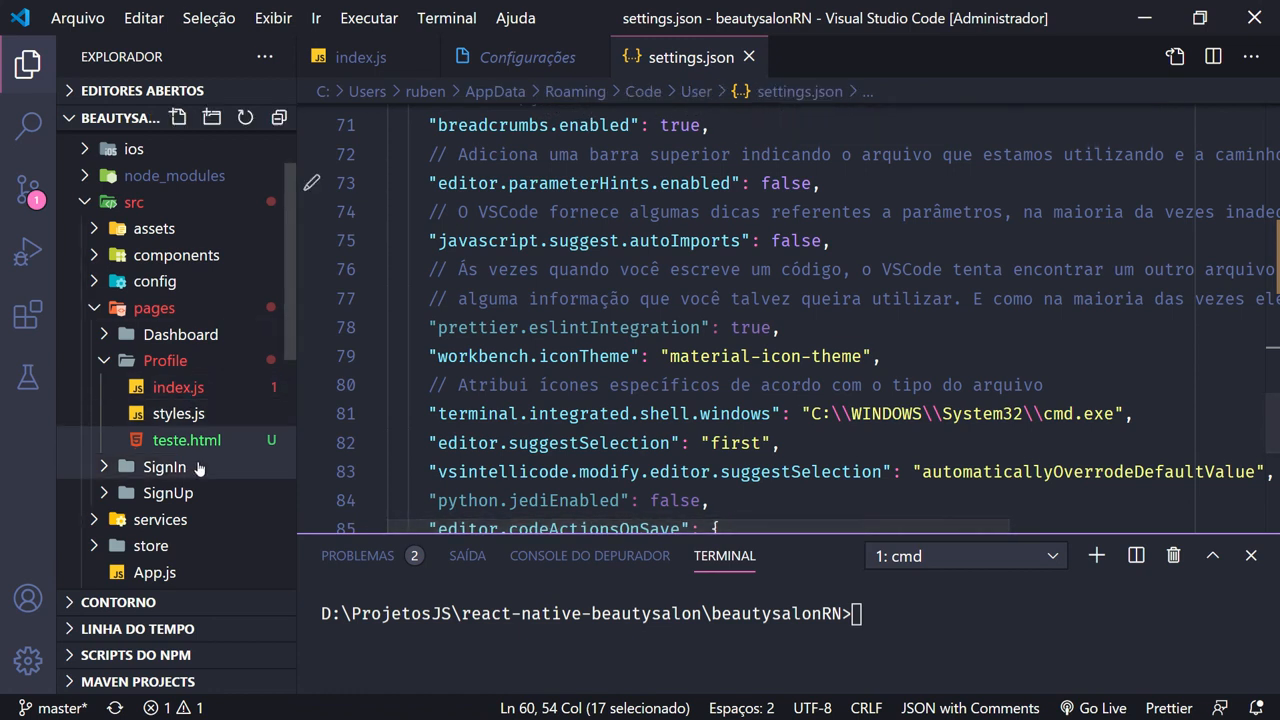
{"action": "left_click", "coordinate": [178, 390]}
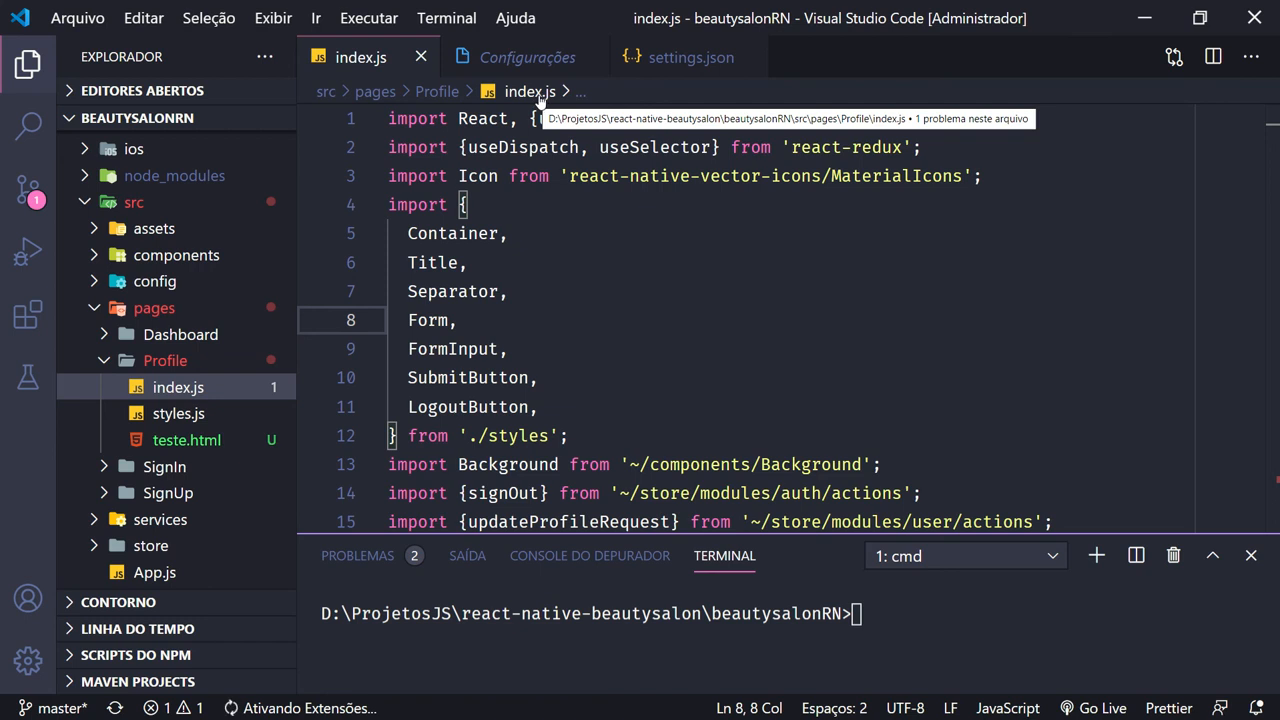
Return to settings.json and examine the remaining entries, from parameter hints and JavaScript auto imports through icon theme, integrated terminal shell and code actions on save
{"action": "left_click", "coordinate": [686, 52]}
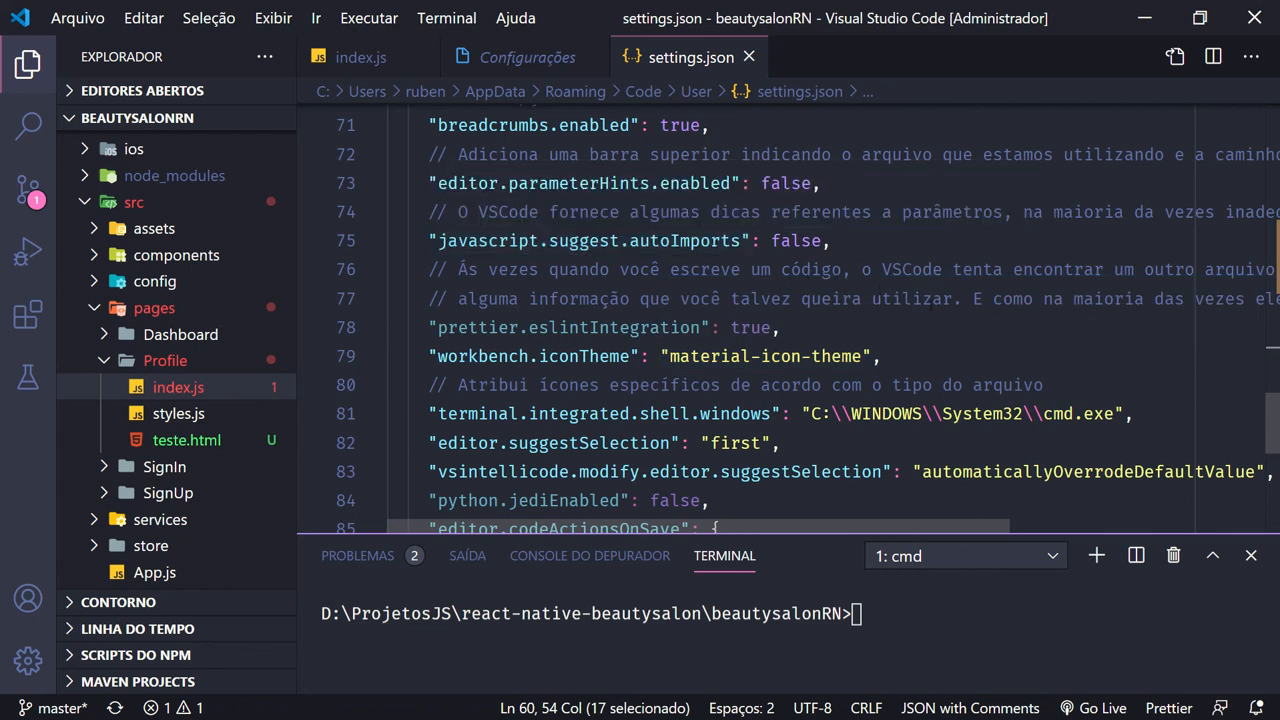
{"action": "scroll", "coordinate": [825, 262], "scroll_direction": "down", "scroll_amount": 2}
{"action": "scroll", "coordinate": [825, 262], "scroll_direction": "up", "scroll_amount": 3}
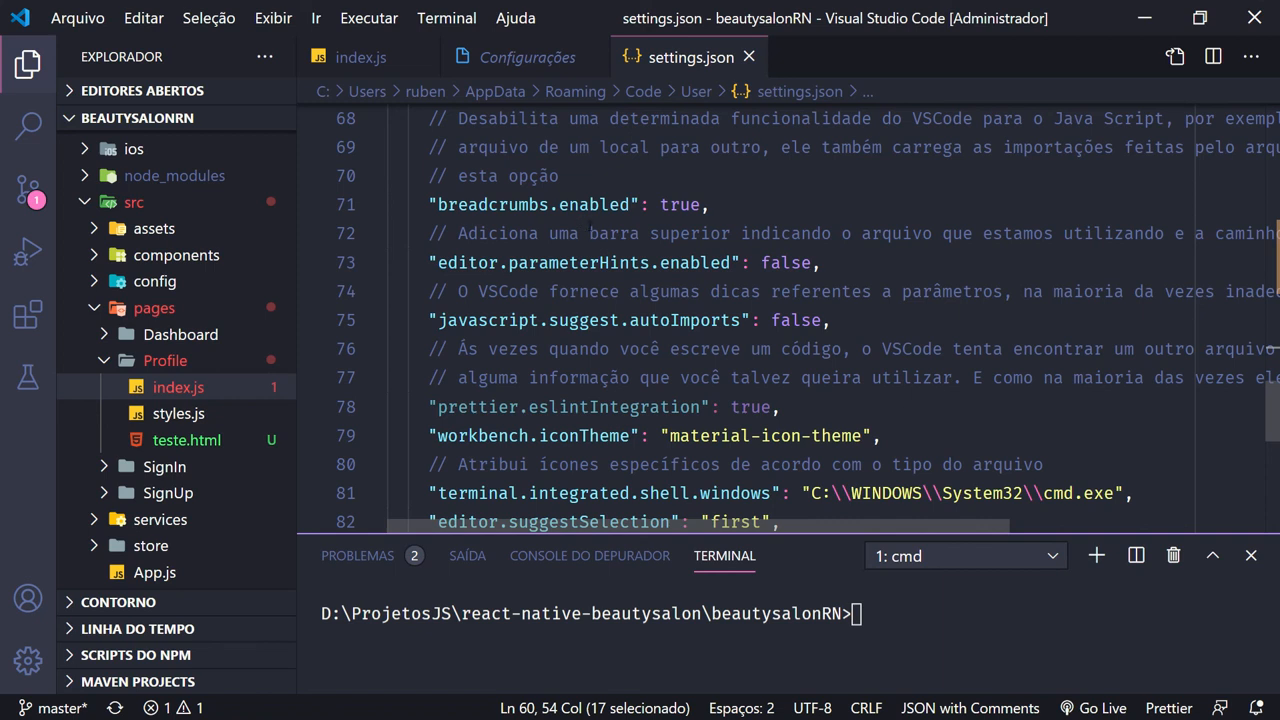
{"action": "scroll", "coordinate": [692, 228], "scroll_direction": "down", "scroll_amount": 1}
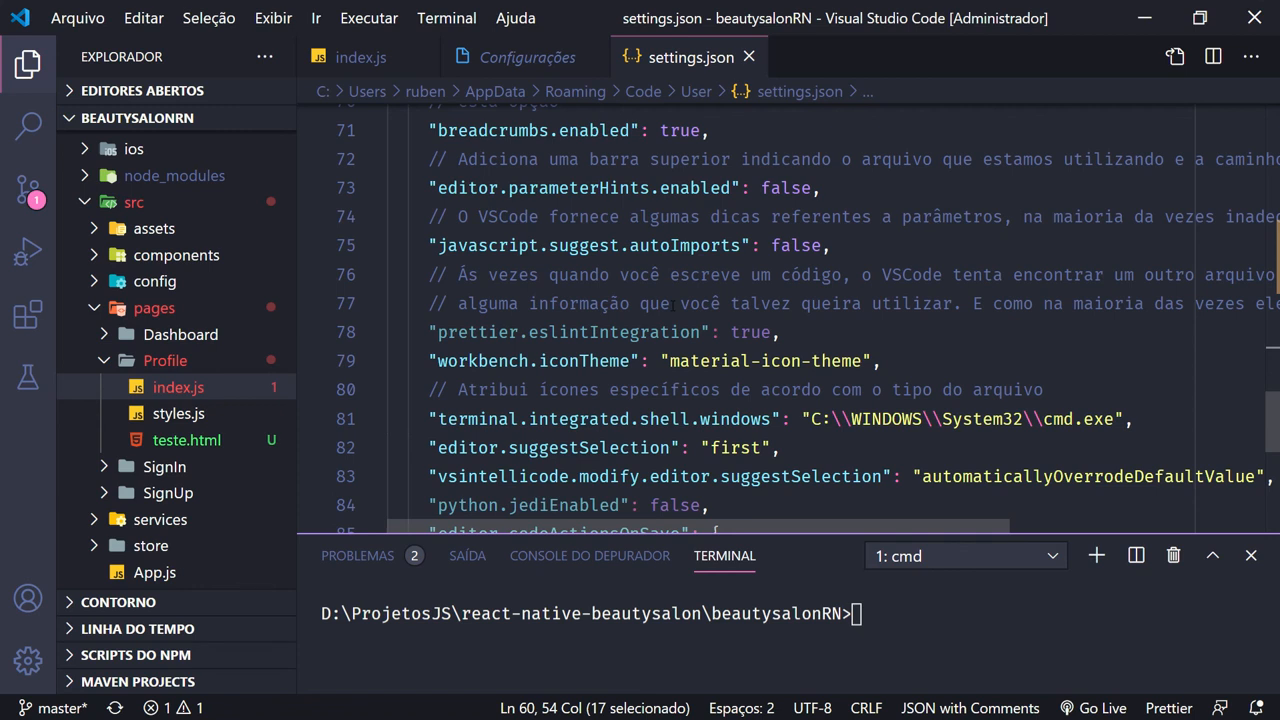
{"action": "scroll", "coordinate": [673, 305], "scroll_direction": "down", "scroll_amount": 1}
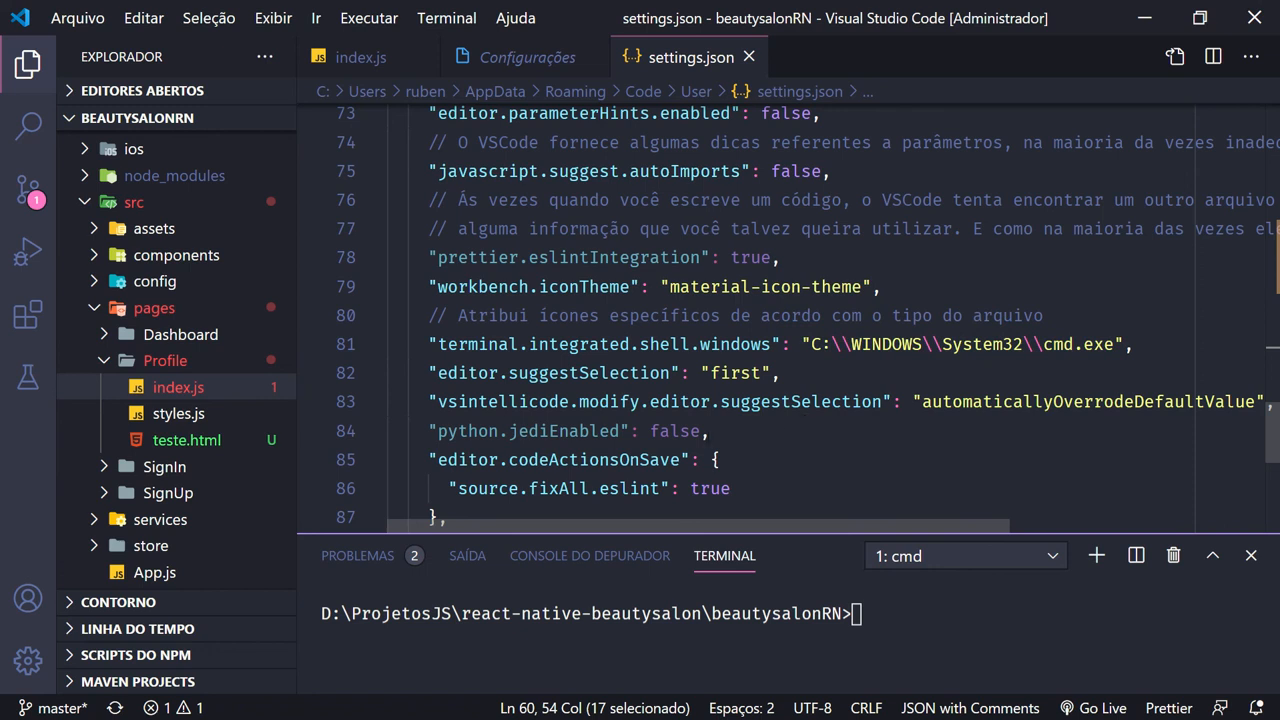
{"action": "scroll", "coordinate": [686, 404], "scroll_direction": "down", "scroll_amount": 1}
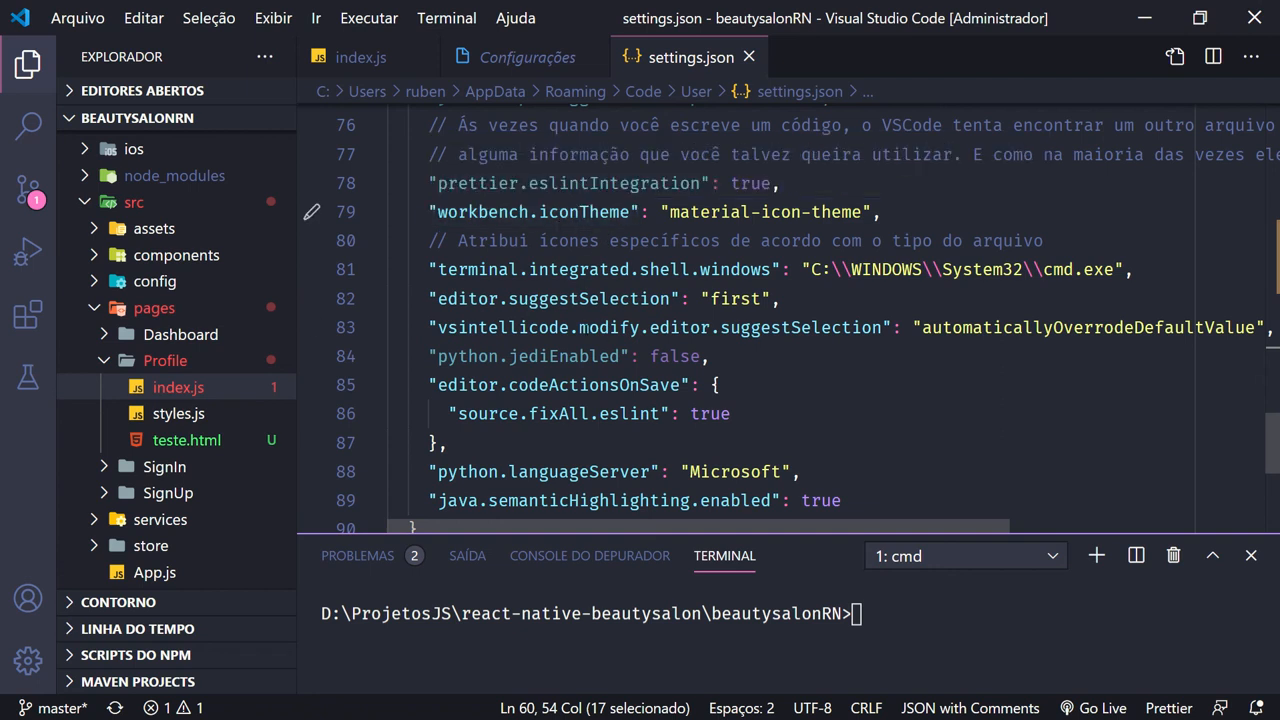
{"action": "mouse_move", "coordinate": [665, 298]}
{"action": "mouse_move", "coordinate": [880, 328]}
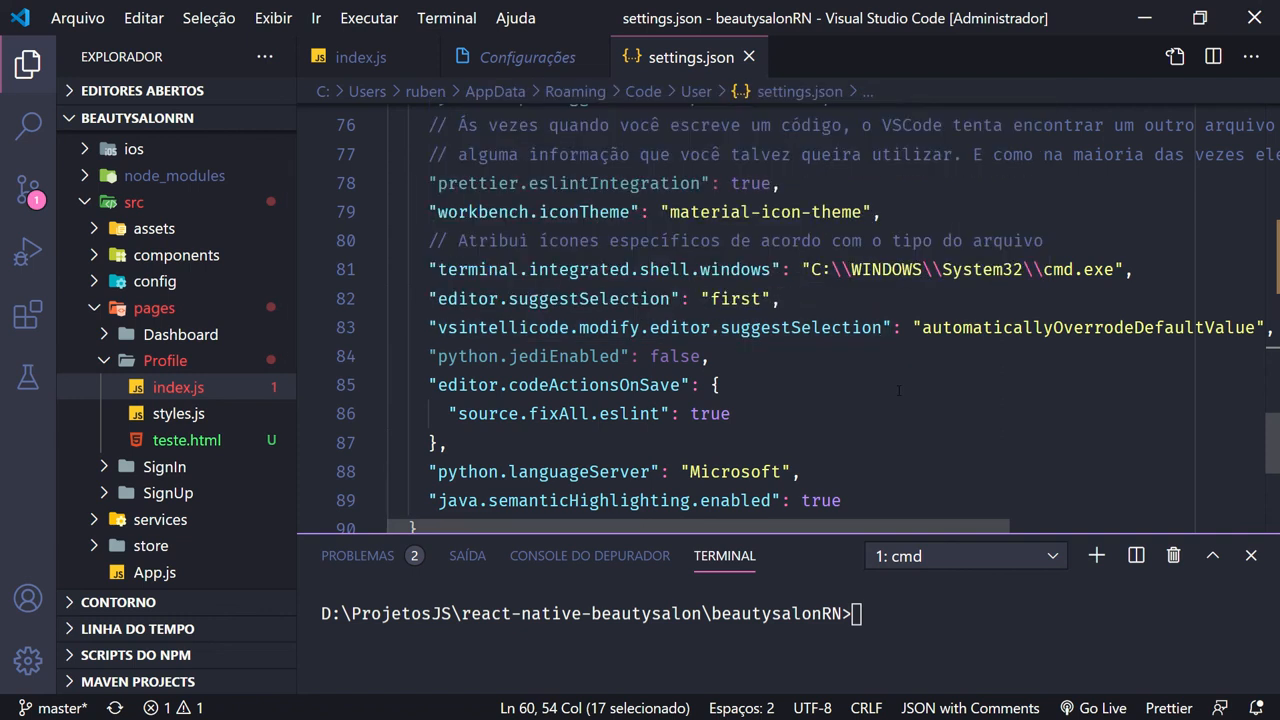